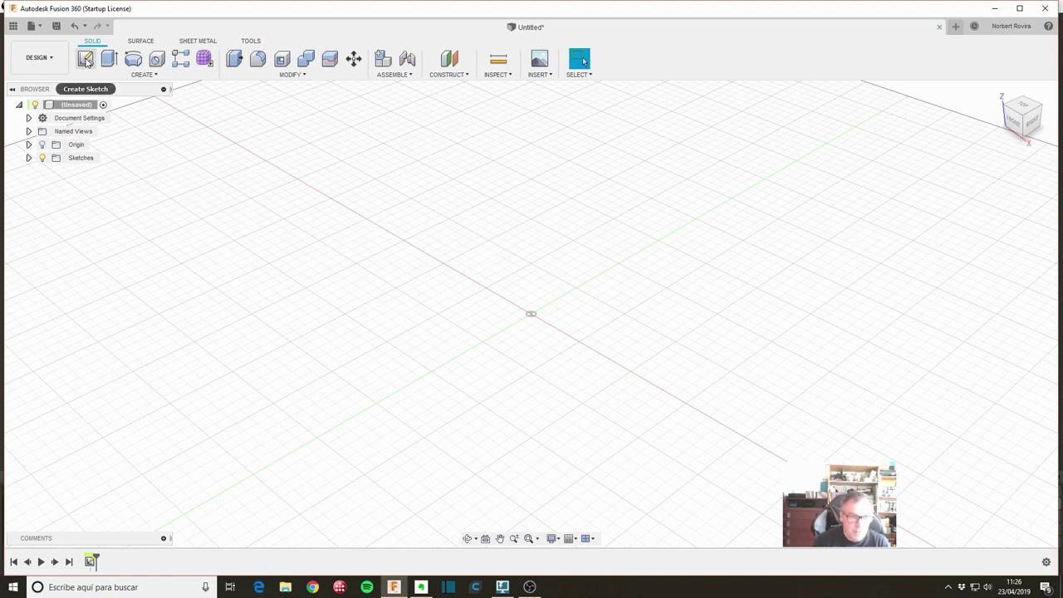
Begin a new sketch on the XY origin plane, viewed from the top.
click(85, 60)
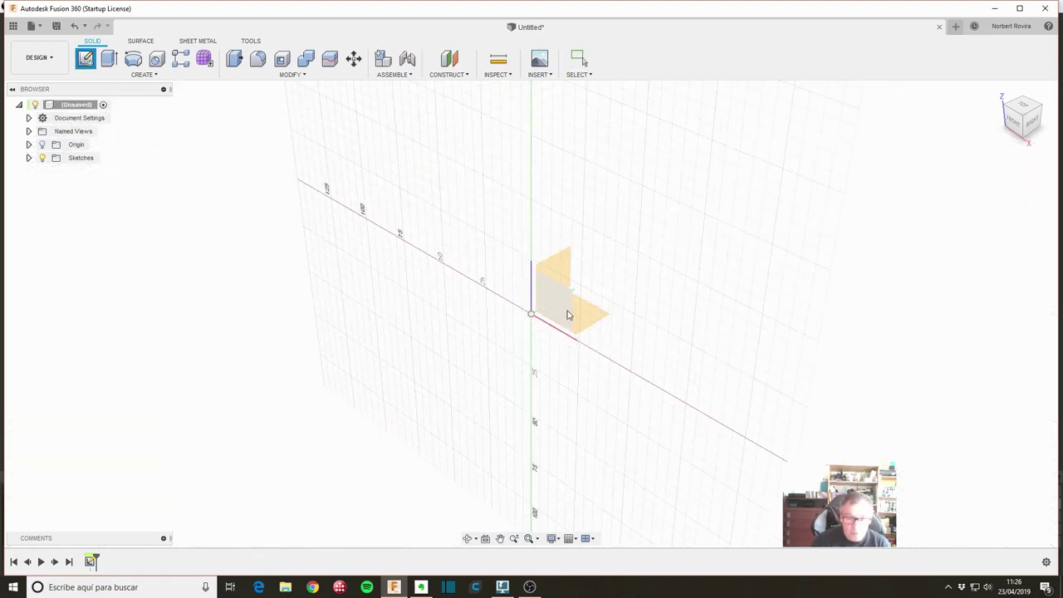
click(587, 318)
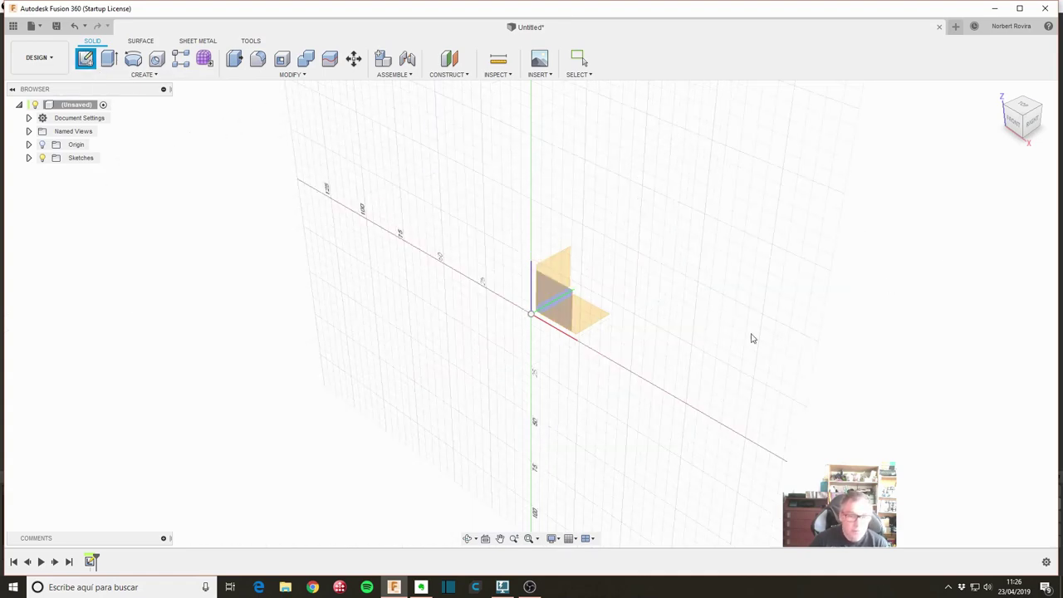
click(587, 318)
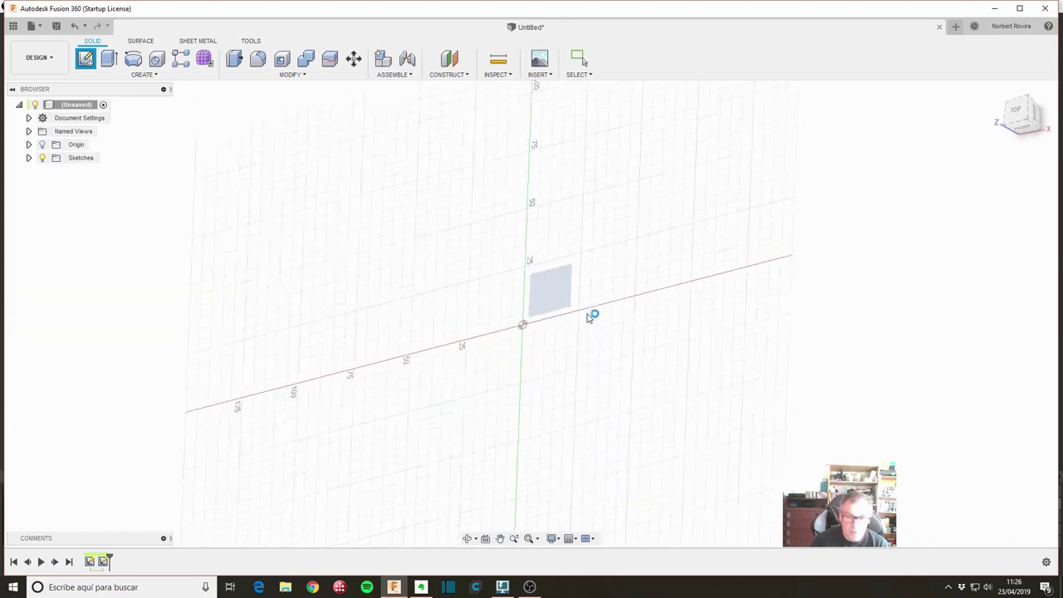
Draw a two-point rectangle above the origin.
scroll(523, 263, down, 1)
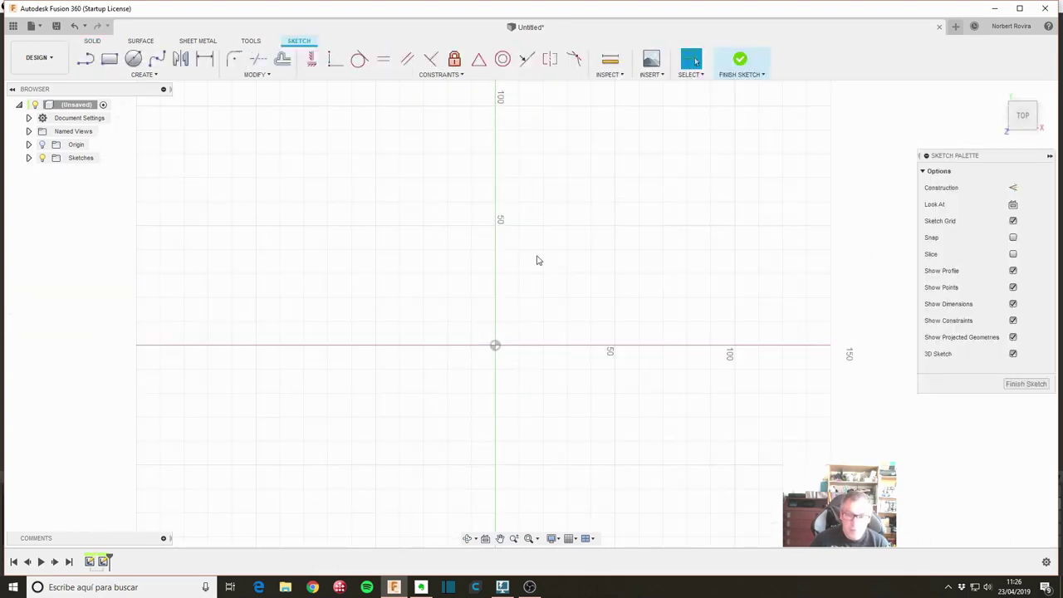
middle_drag(536, 258, 394, 258)
click(109, 59)
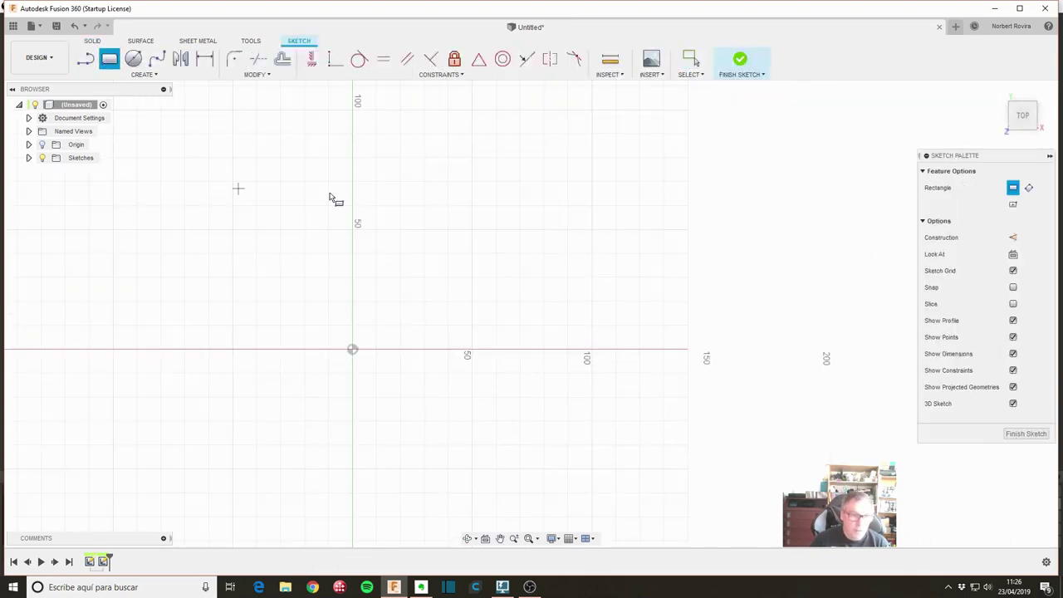
click(397, 157)
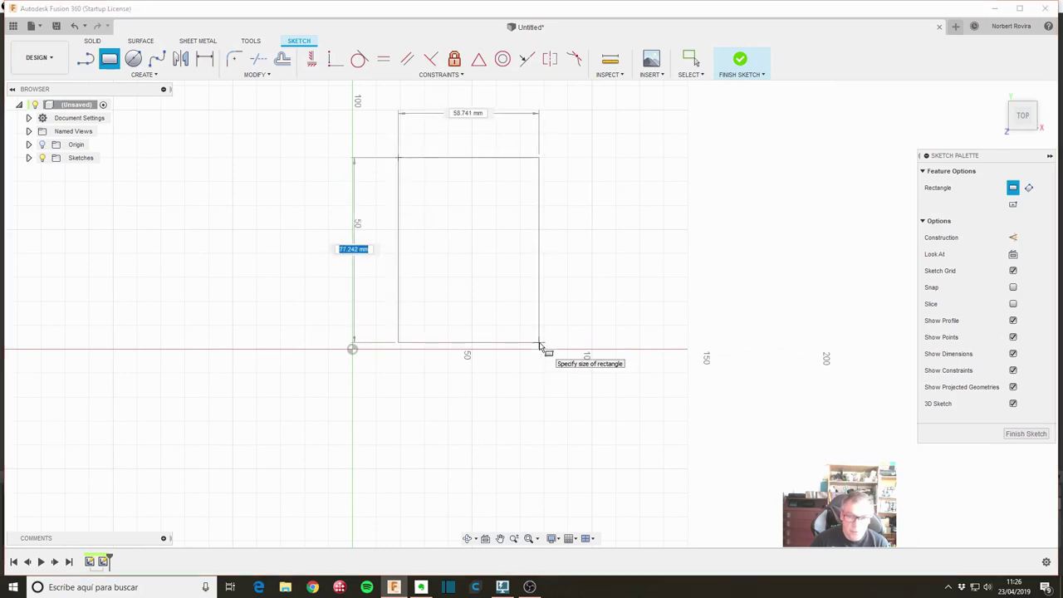
click(538, 341)
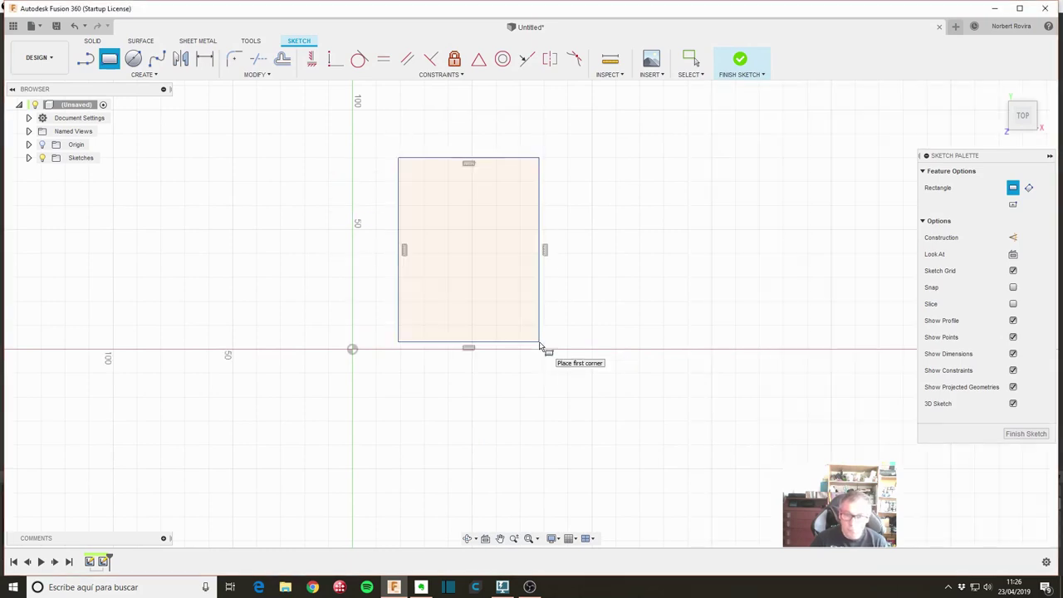
Dimension the rectangle's width and height to 76 mm each.
key(d)
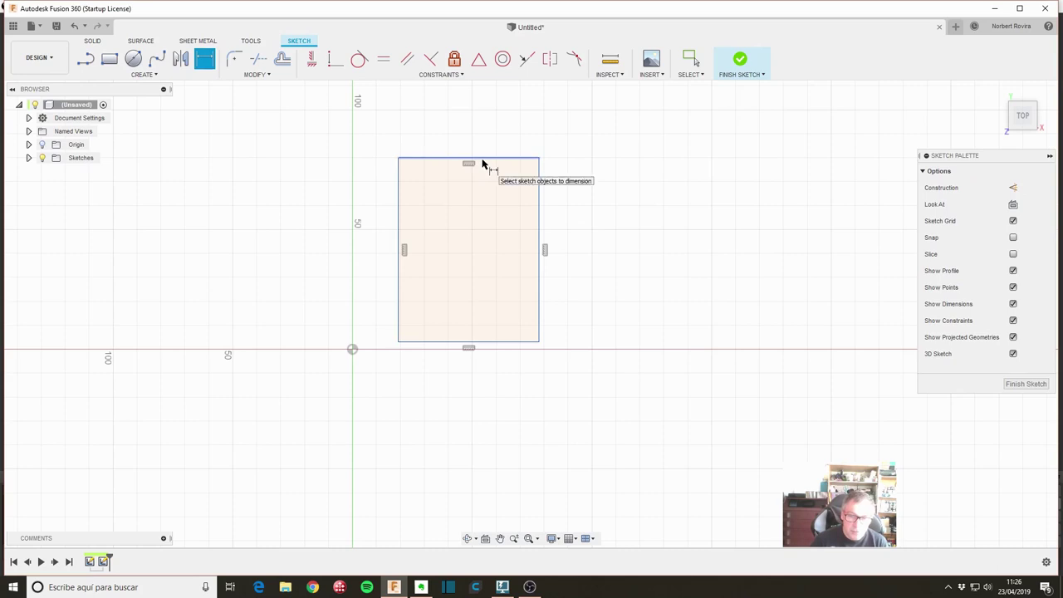
click(485, 158)
click(483, 122)
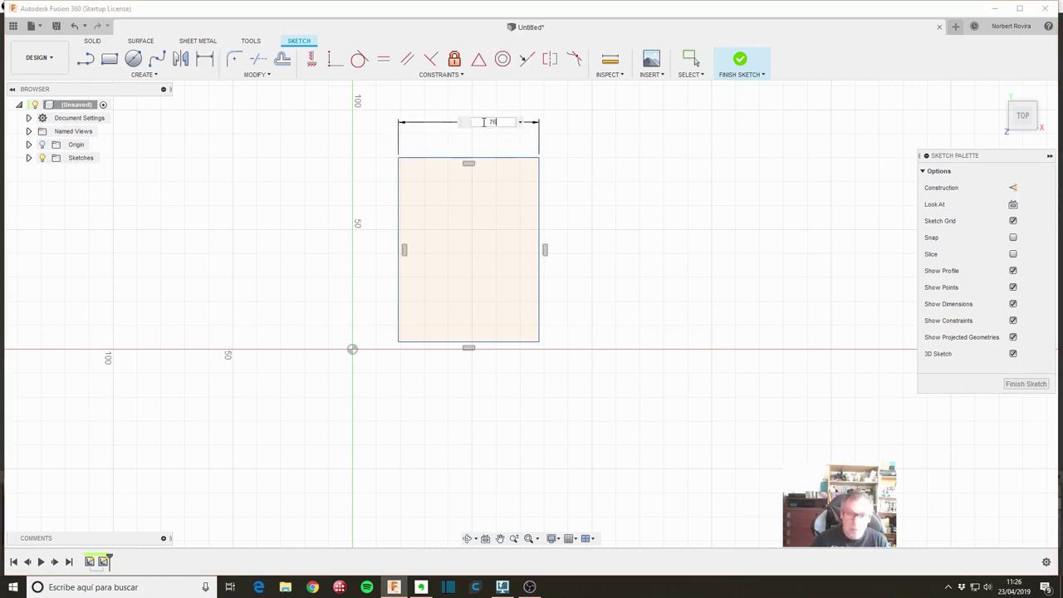
text(6)
key(Return)
click(398, 246)
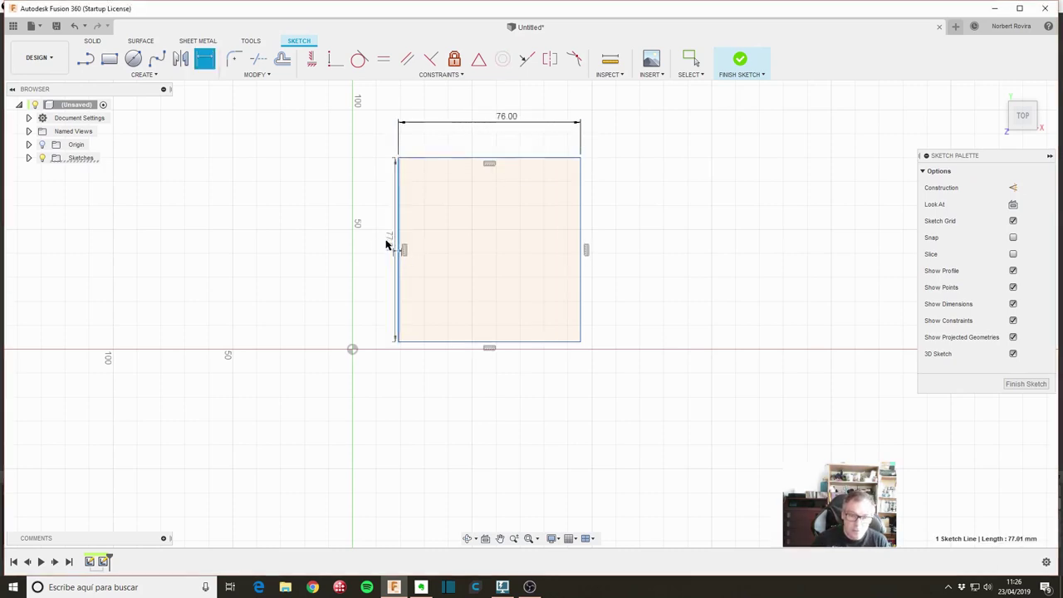
click(380, 240)
text(76)
key(Return)
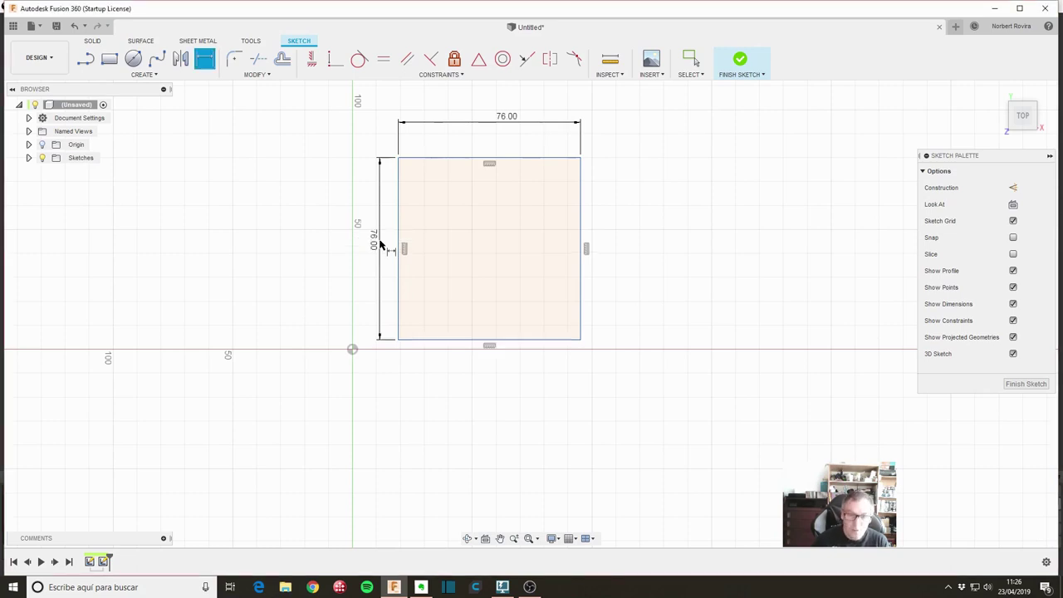
scroll(619, 256, down, 1)
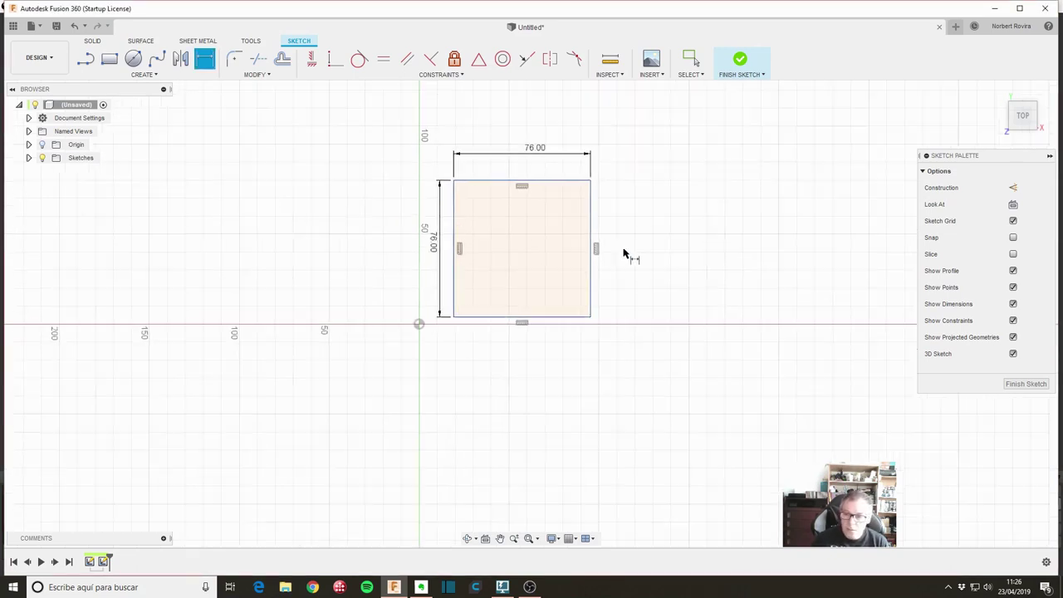
middle_drag(593, 266, 527, 282)
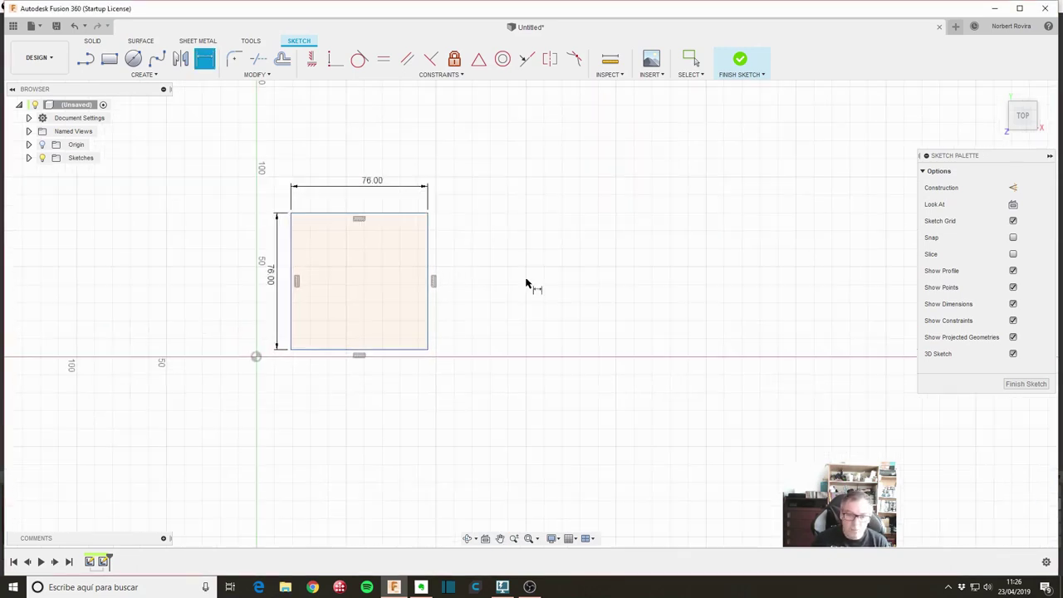
Draw a 76 × 157.20 mm rectangle to the right of the square, level with its top.
click(109, 60)
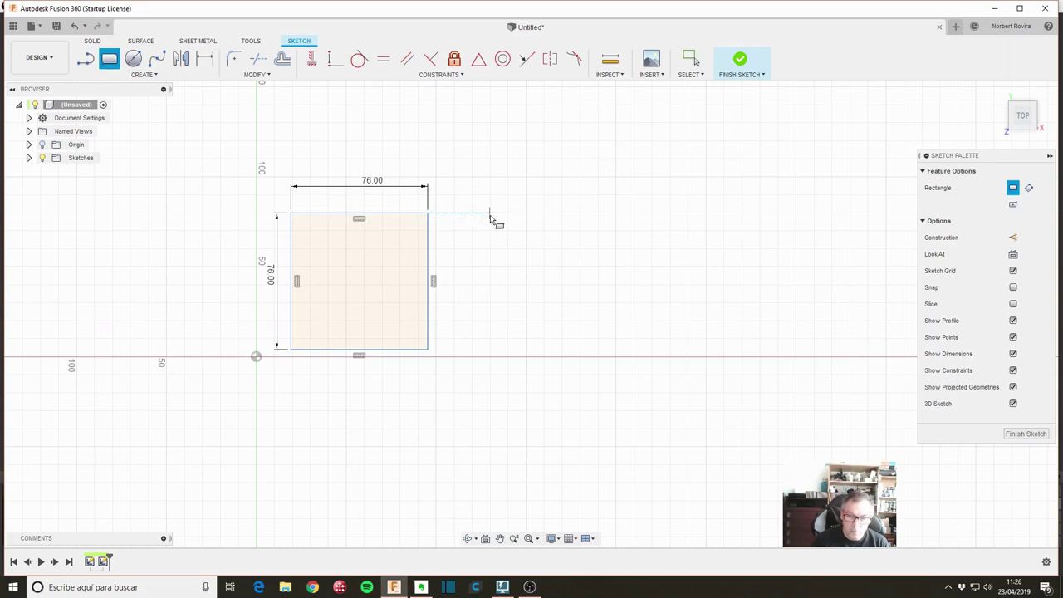
click(491, 213)
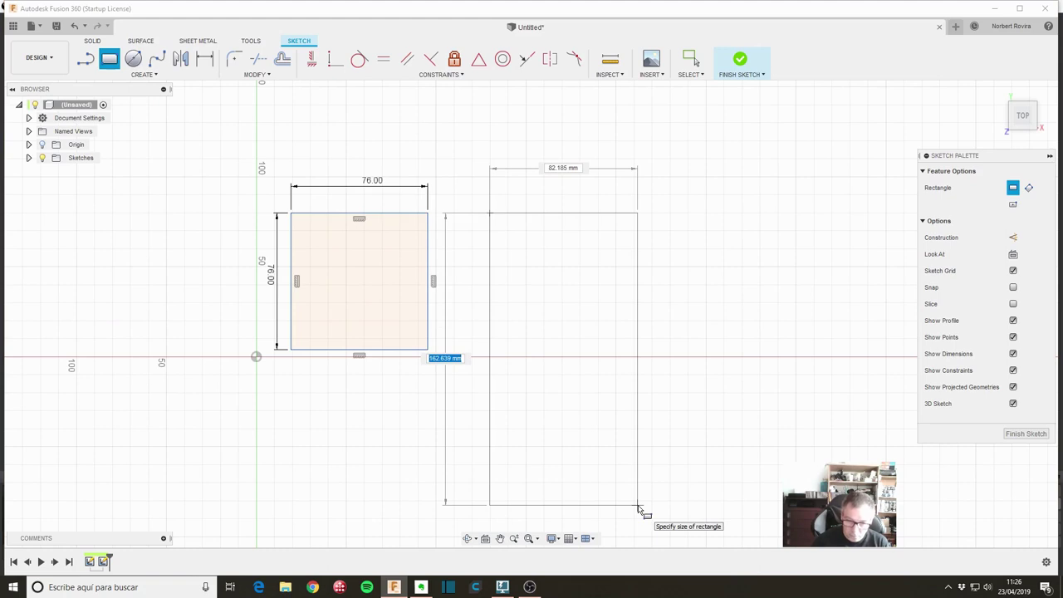
text(7)
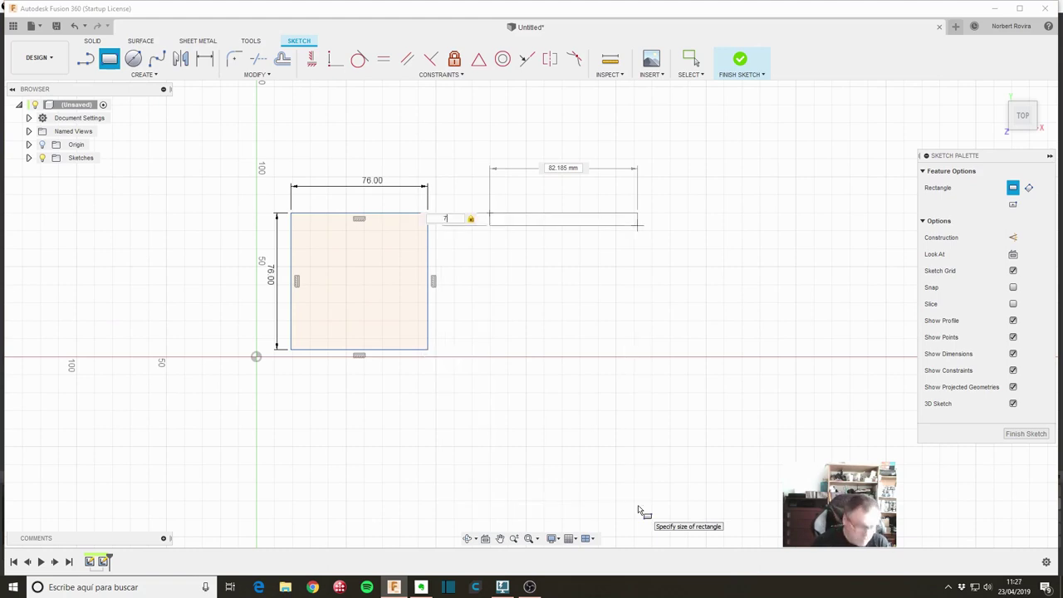
key(Tab)
key(Tab)
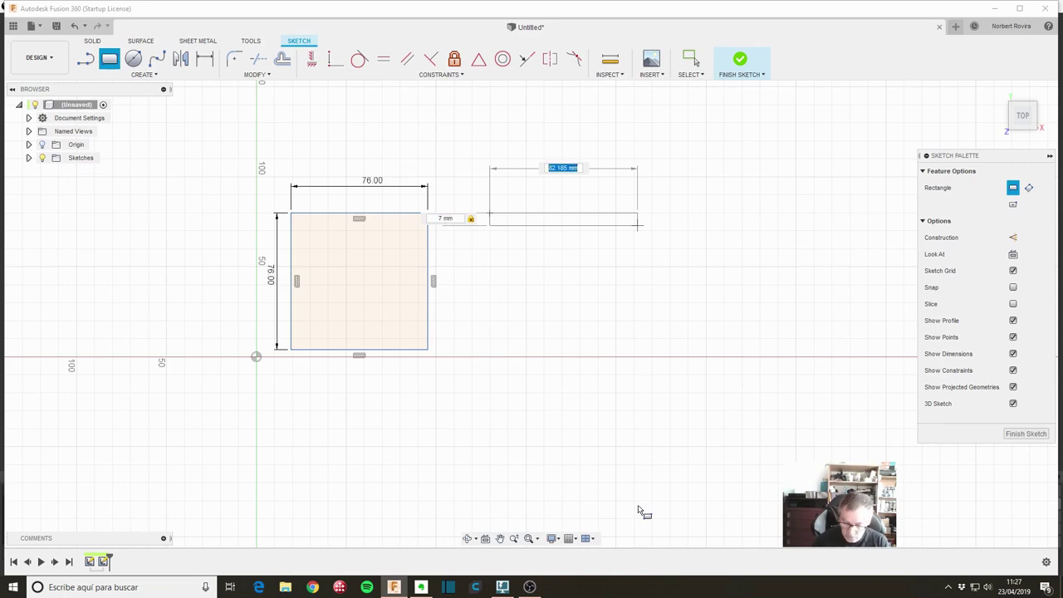
text(76)
key(Tab)
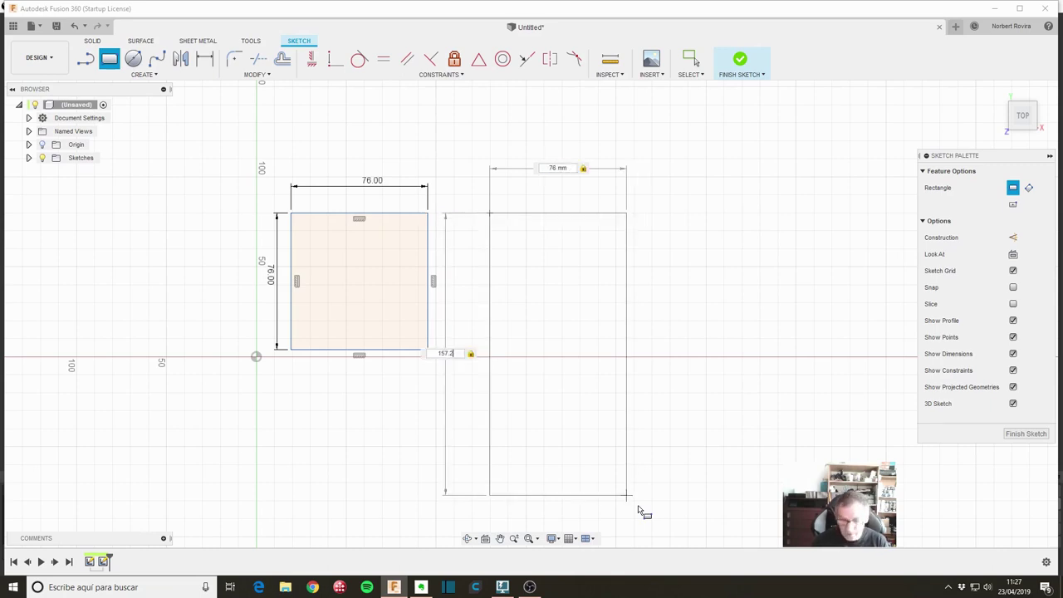
key(Return)
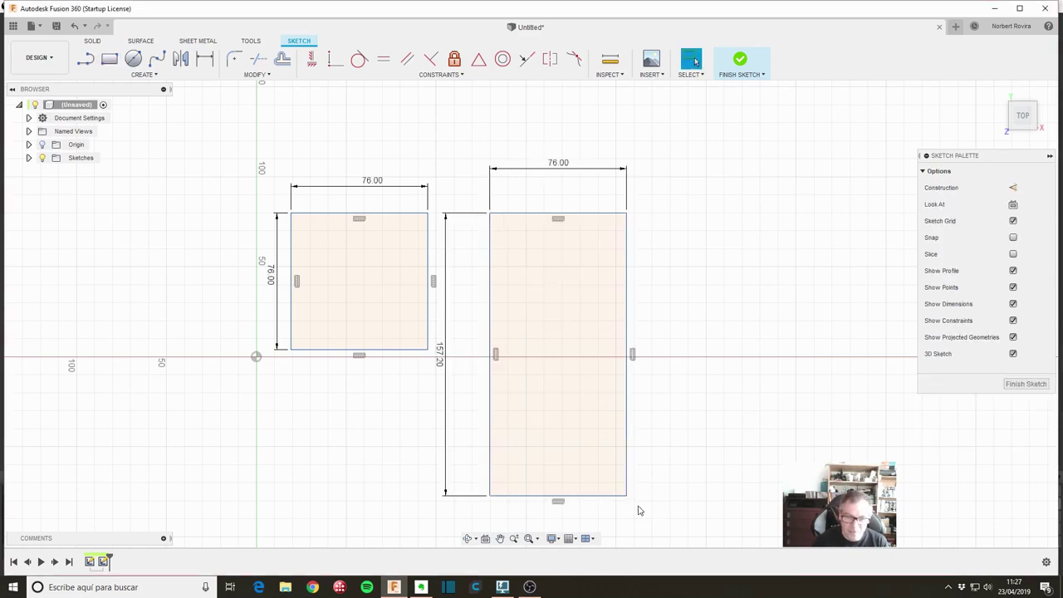
Move the 157.20 dimension to the right side and make both rectangles' top edges collinear.
scroll(398, 361, down, 1)
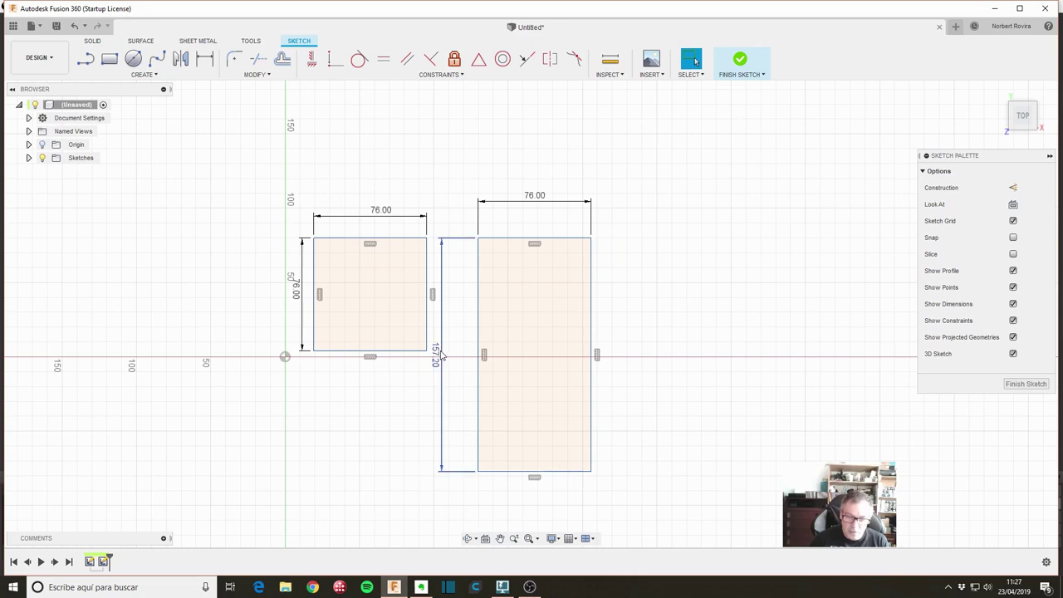
drag(440, 357, 646, 348)
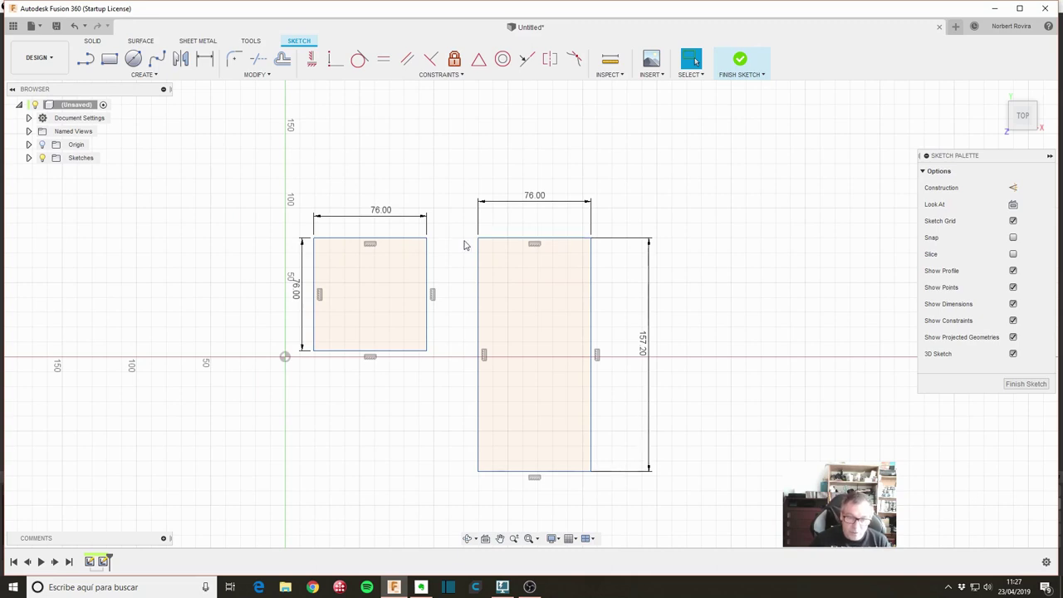
click(425, 239)
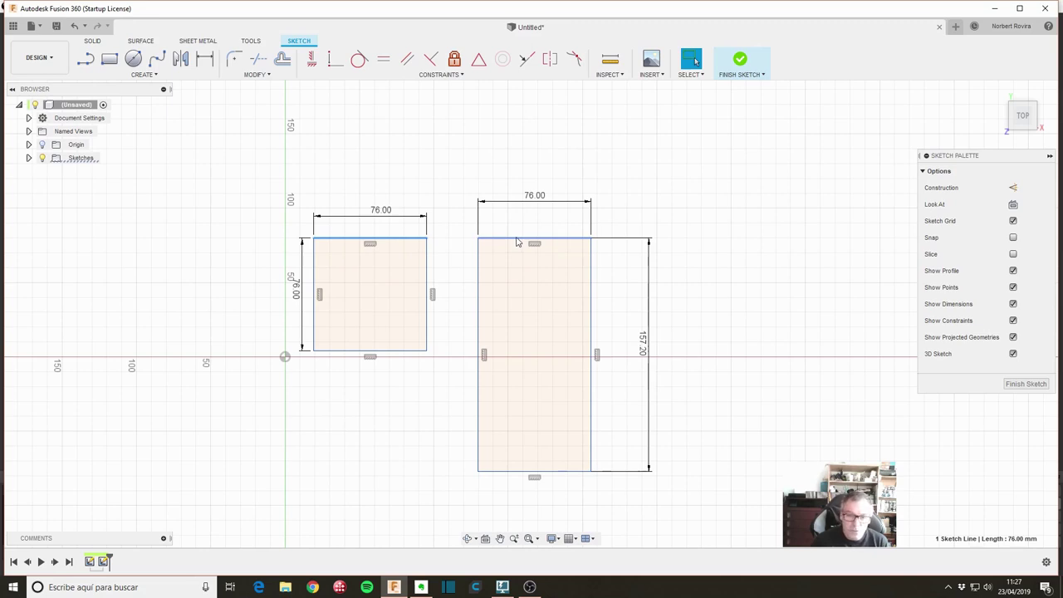
shift+click(510, 240)
click(528, 63)
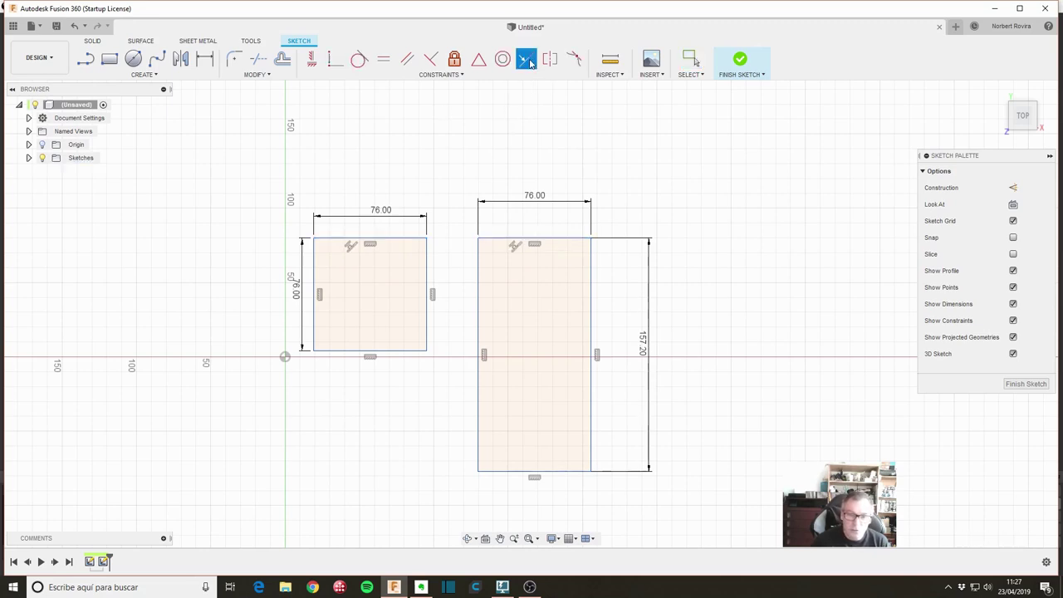
key(Escape)
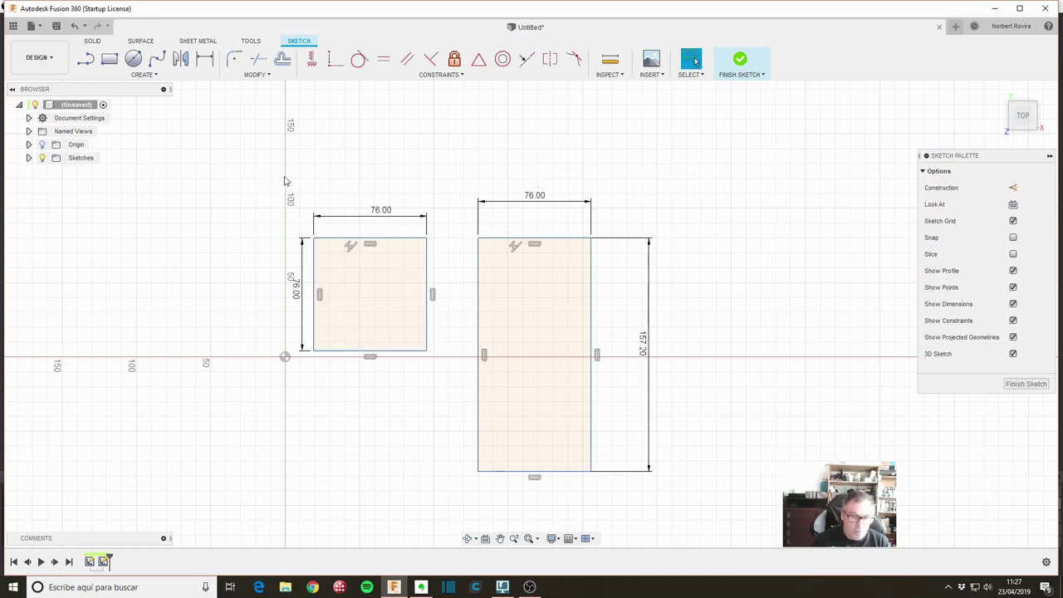
Drag the square's top-left corner onto the origin and recentre the view on both rectangles.
click(315, 241)
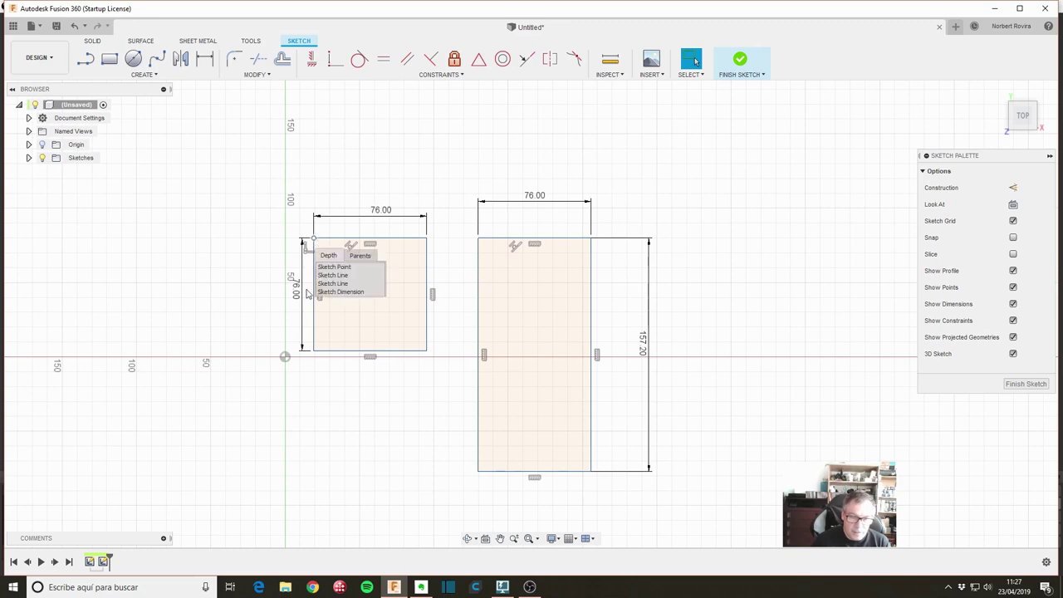
drag(314, 240, 285, 357)
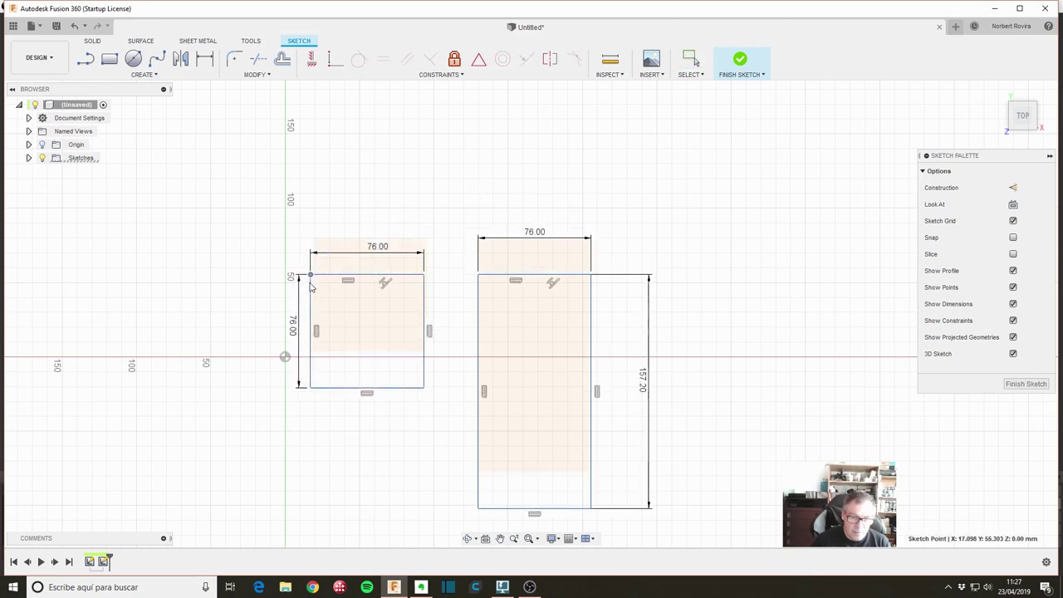
scroll(440, 217, down, 2)
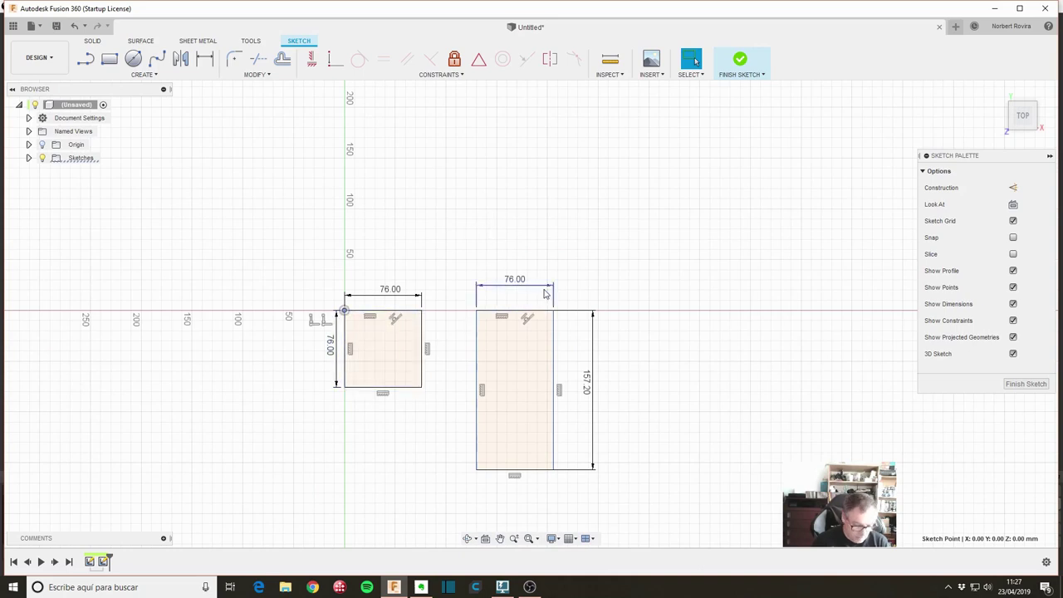
click(514, 246)
scroll(628, 335, up, 1)
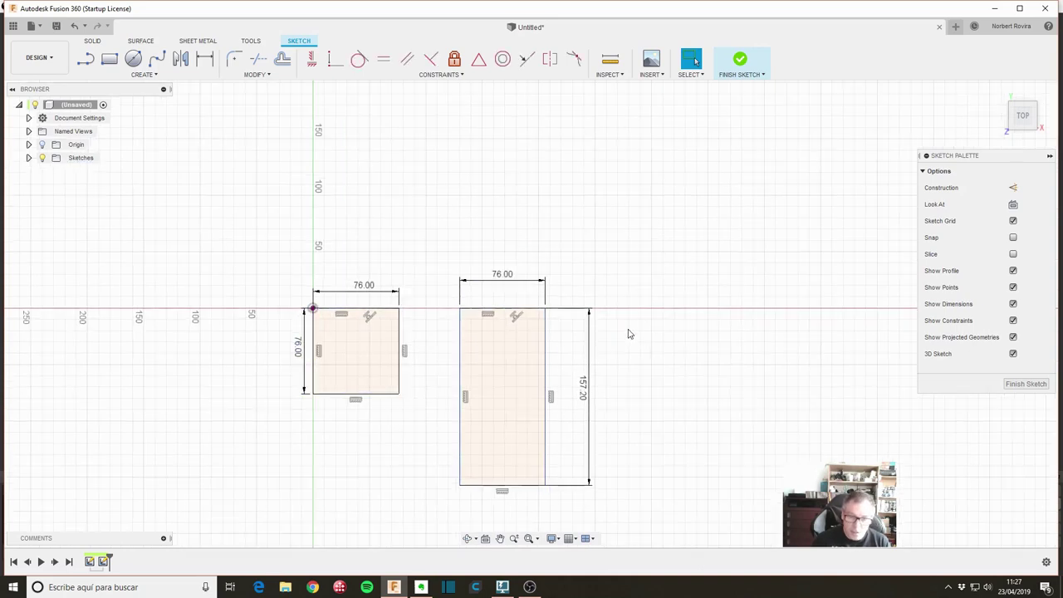
mouse_move(591, 278)
middle_down()
mouse_move(647, 373)
mouse_move(629, 310)
mouse_move(457, 311)
mouse_move(488, 359)
middle_up()
scroll(487, 359, up, 1)
scroll(489, 363, up, 1)
middle_drag(507, 310, 457, 325)
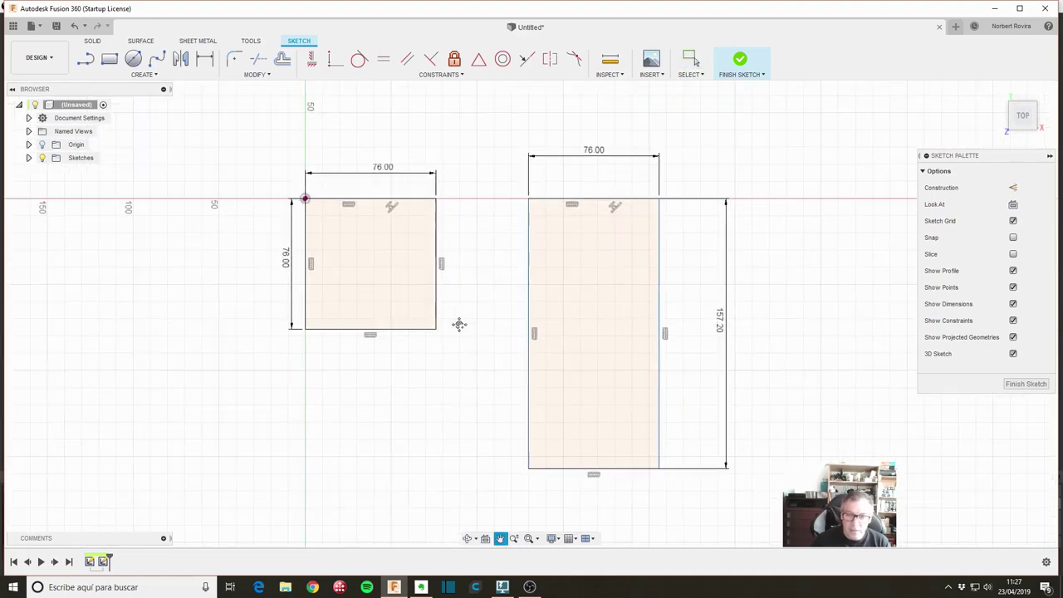
Select the square and bring up the Sketch Shortcuts list.
click(375, 234)
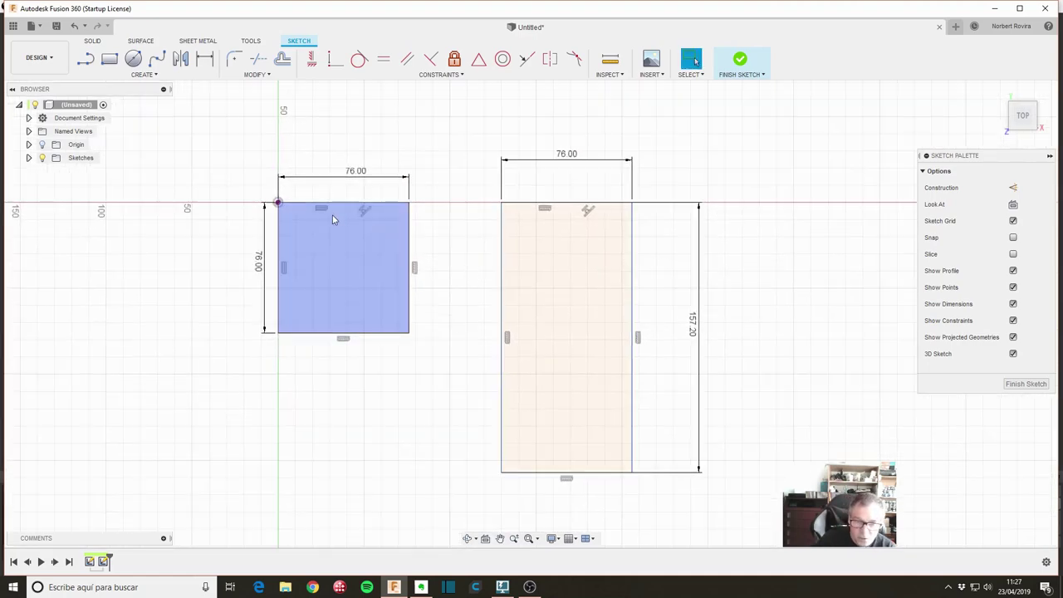
click(284, 215)
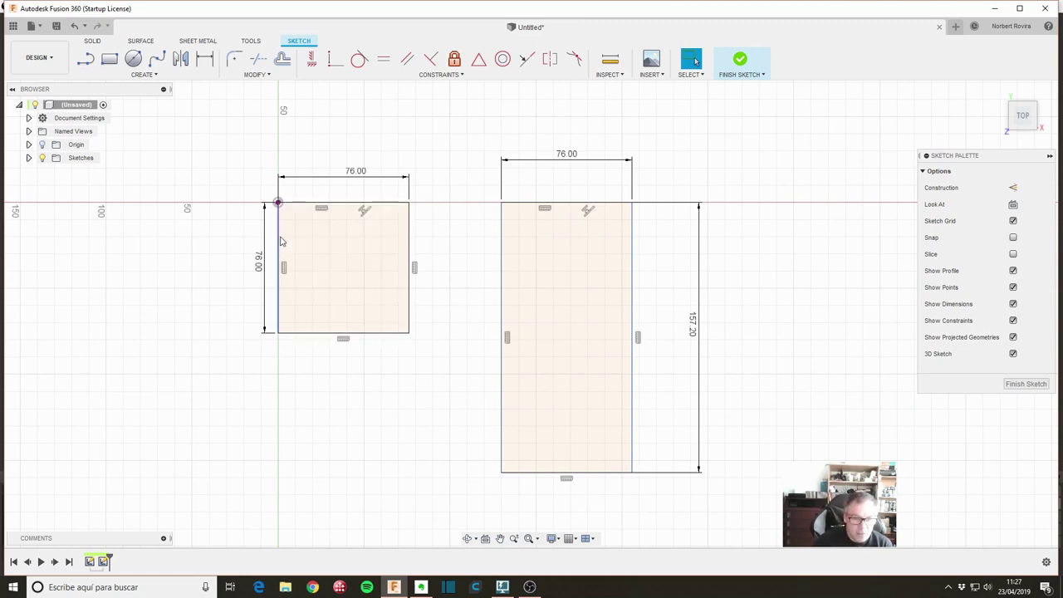
click(287, 241)
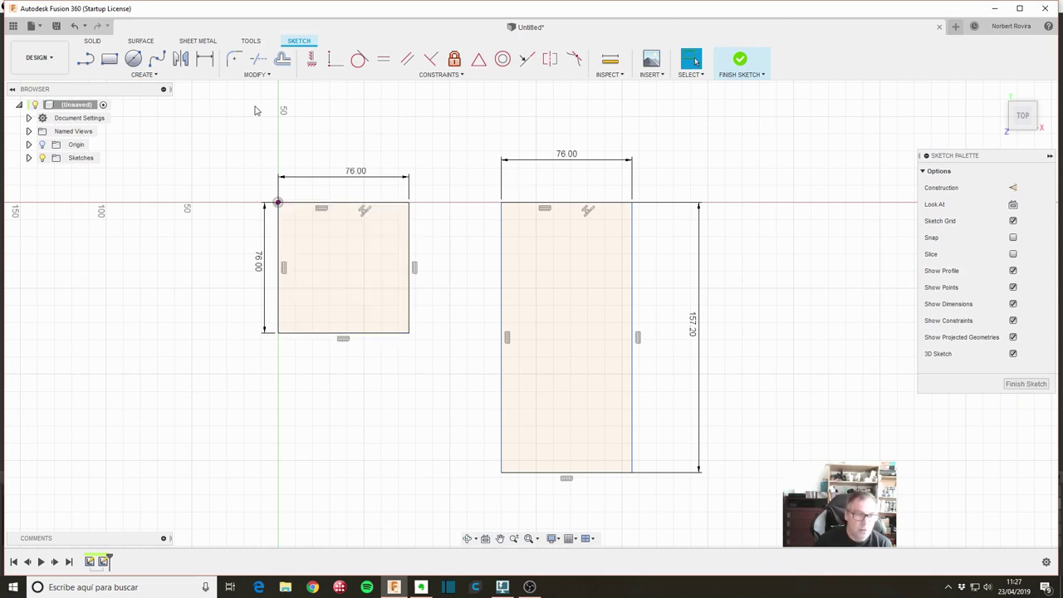
key(s)
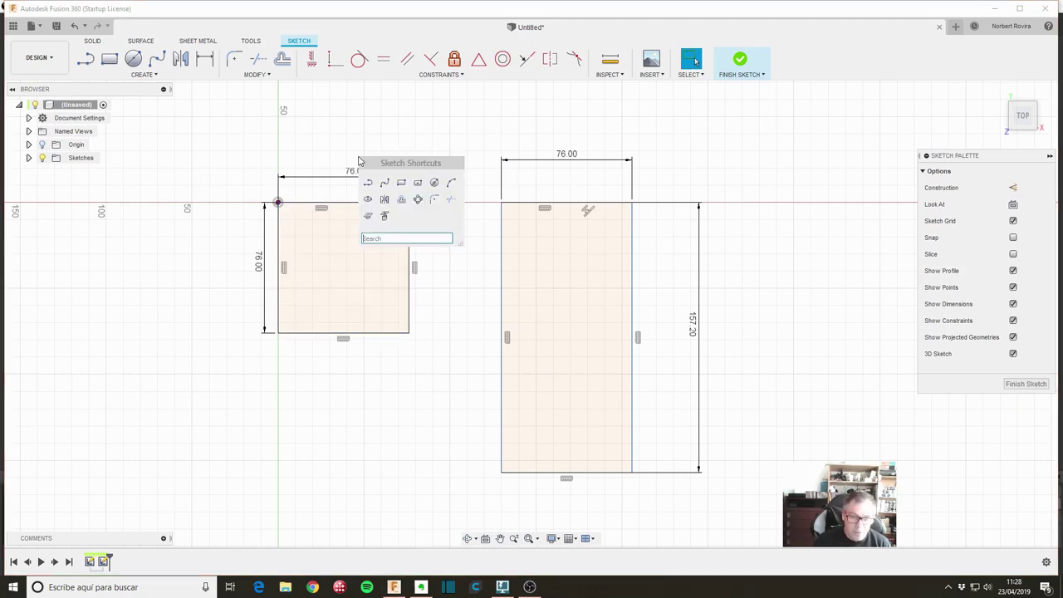
Draw a 4.4 × 4.4 mm rectangle near the square's top-left corner.
click(402, 184)
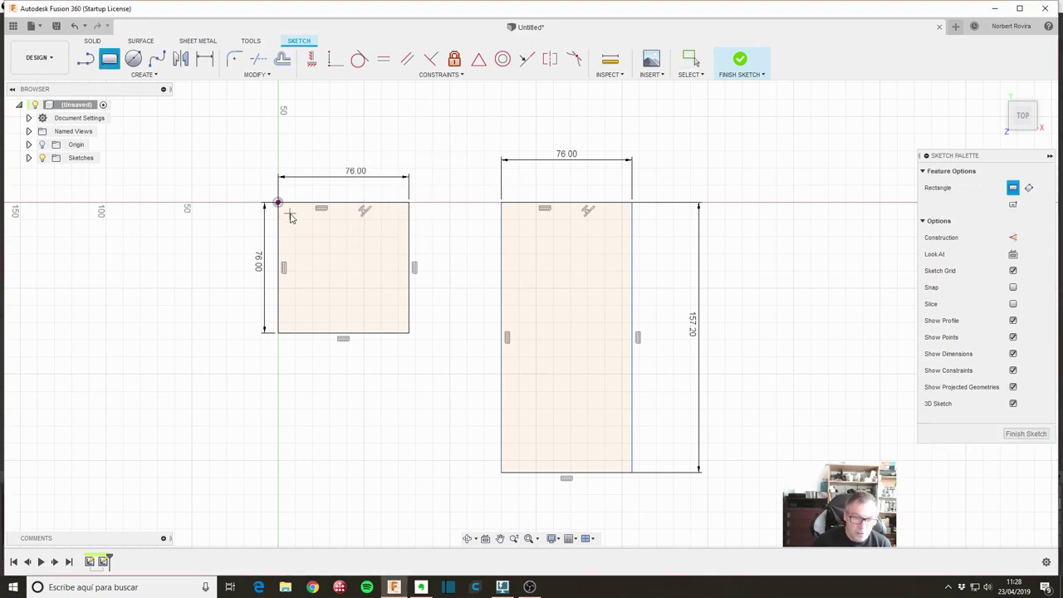
click(291, 218)
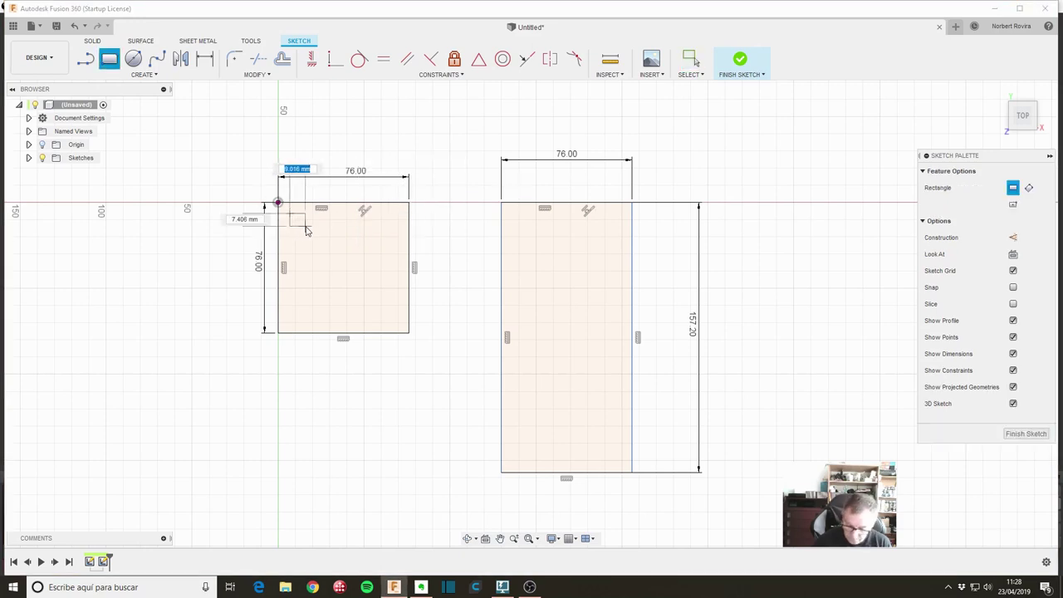
text(4.4)
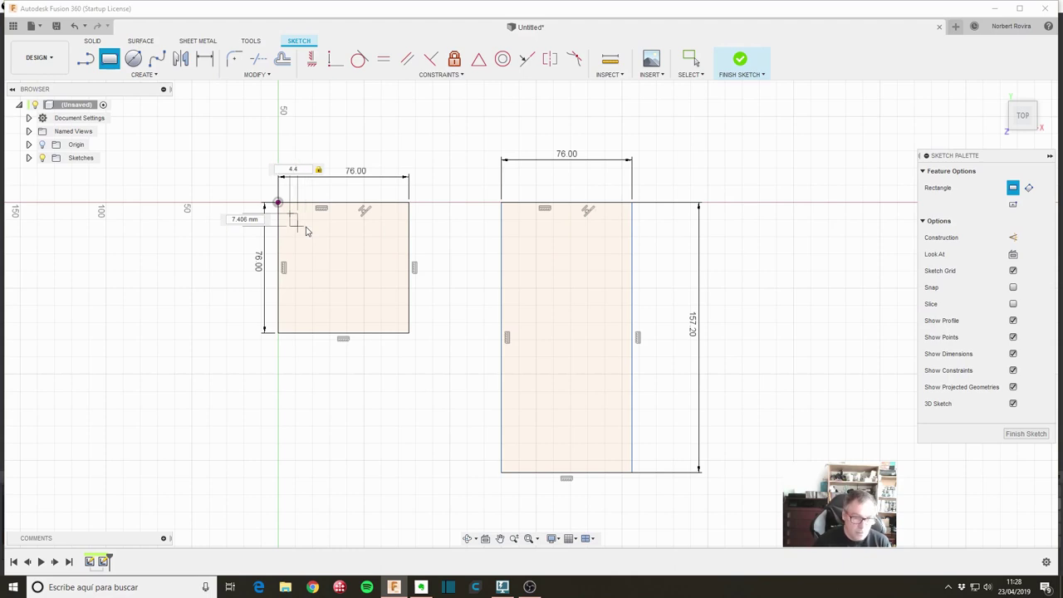
key(Tab)
text(4)
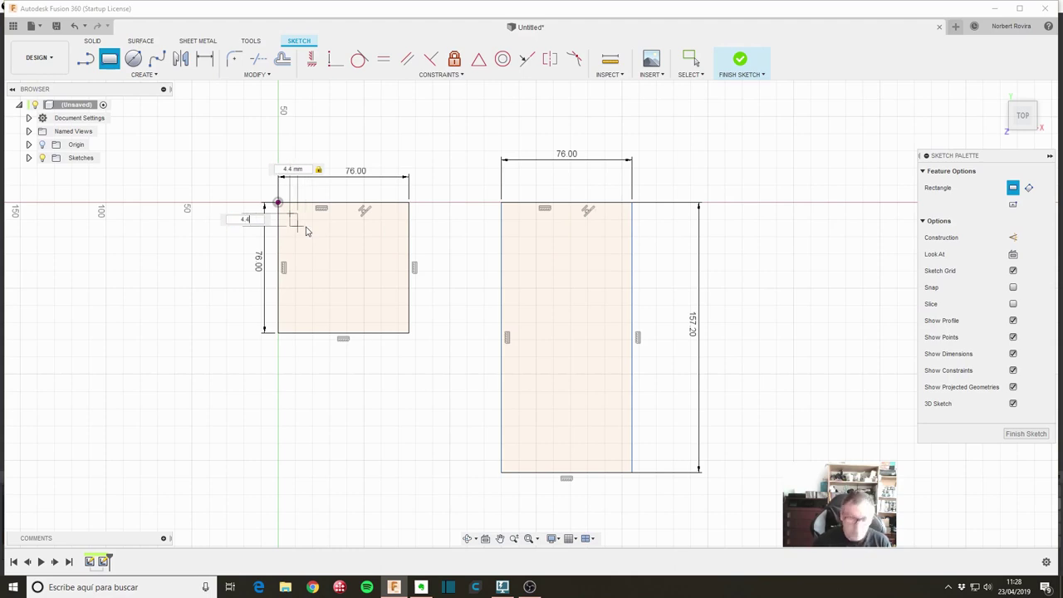
text(.4)
key(Return)
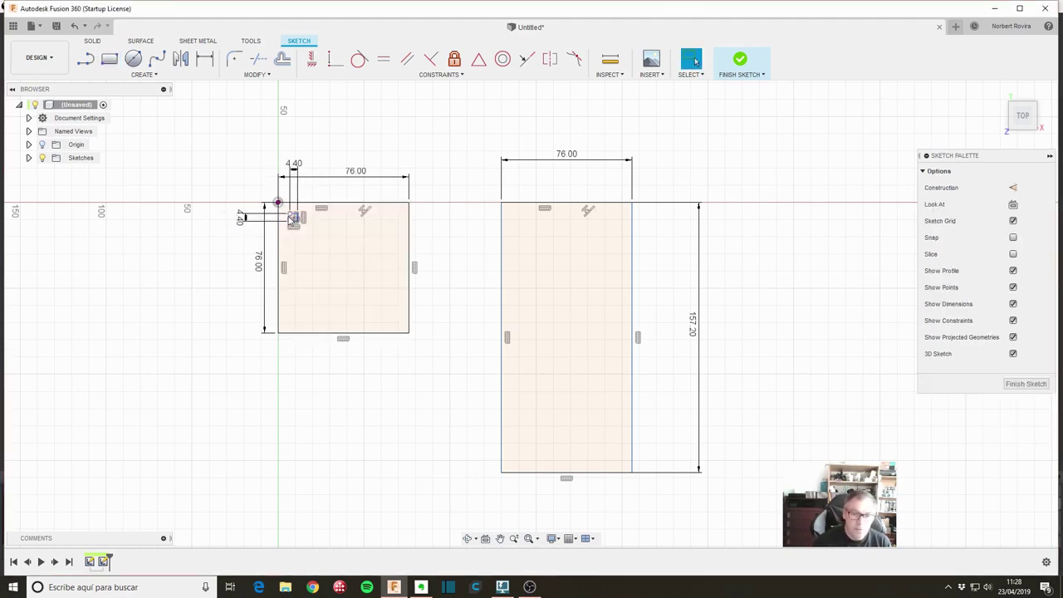
Dimension the small rectangle 2.8 mm from the left edge and equally (d7) from the top edge.
scroll(289, 215, up, 5)
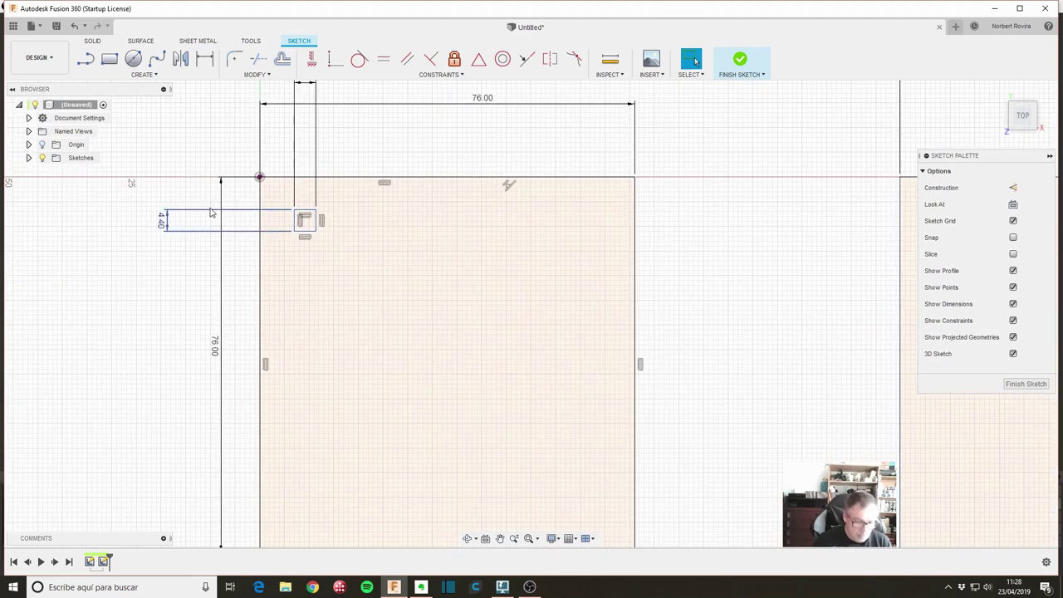
key(d)
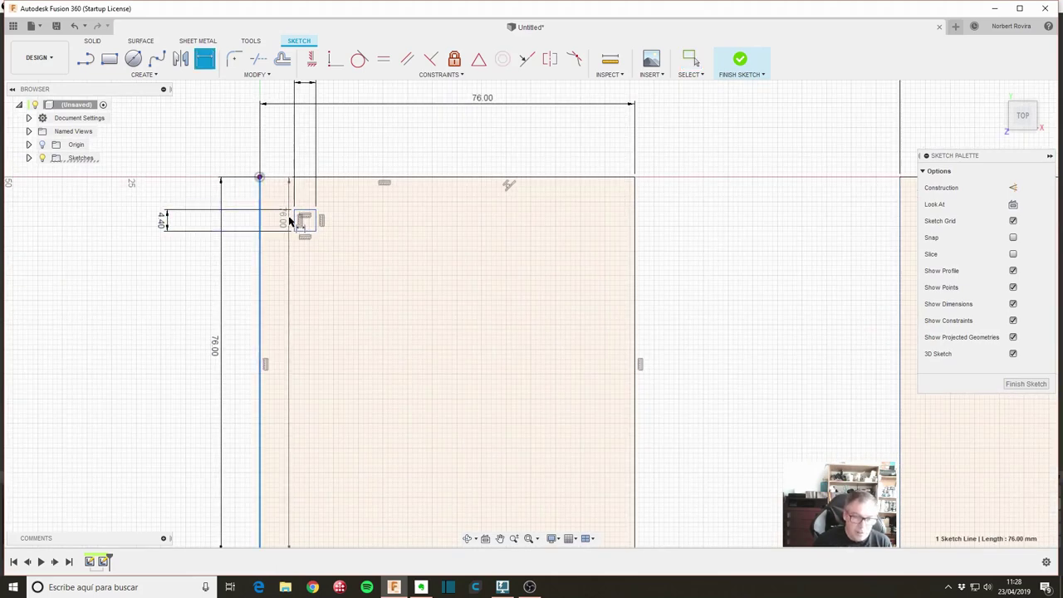
click(295, 221)
click(276, 158)
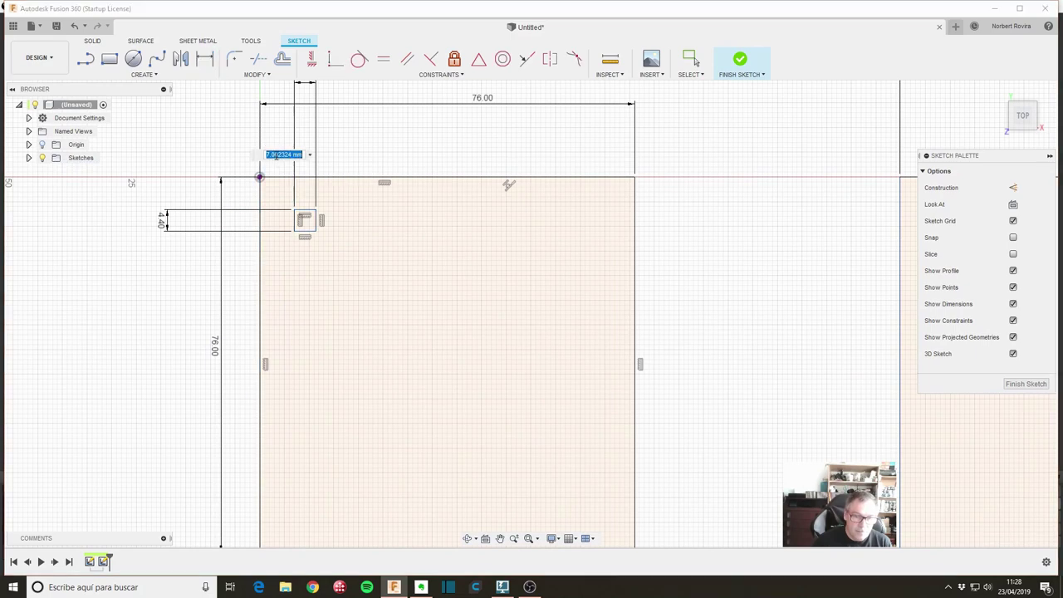
text(2.8)
key(Return)
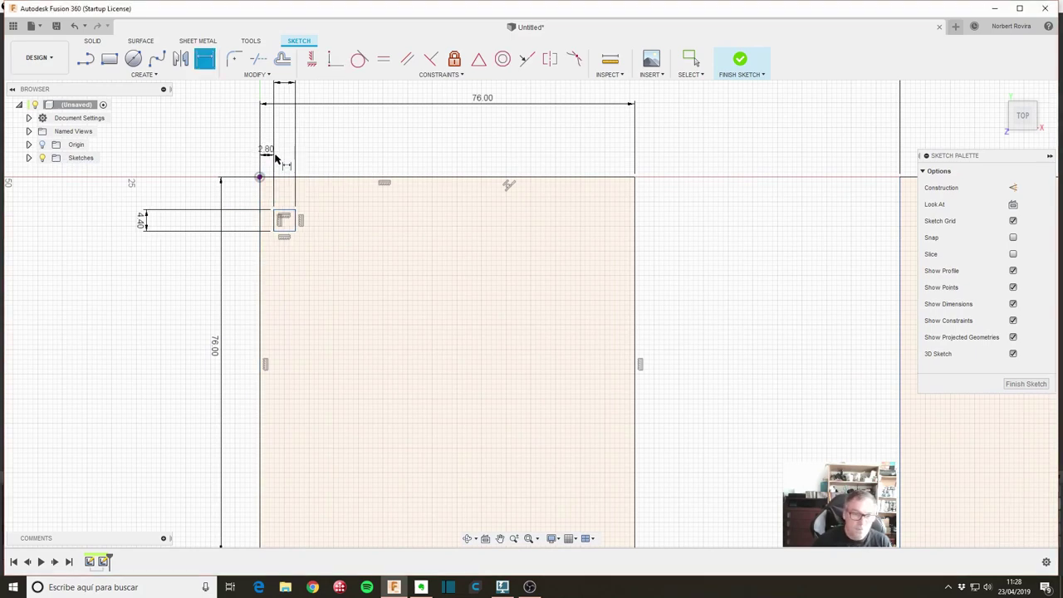
click(287, 213)
click(284, 176)
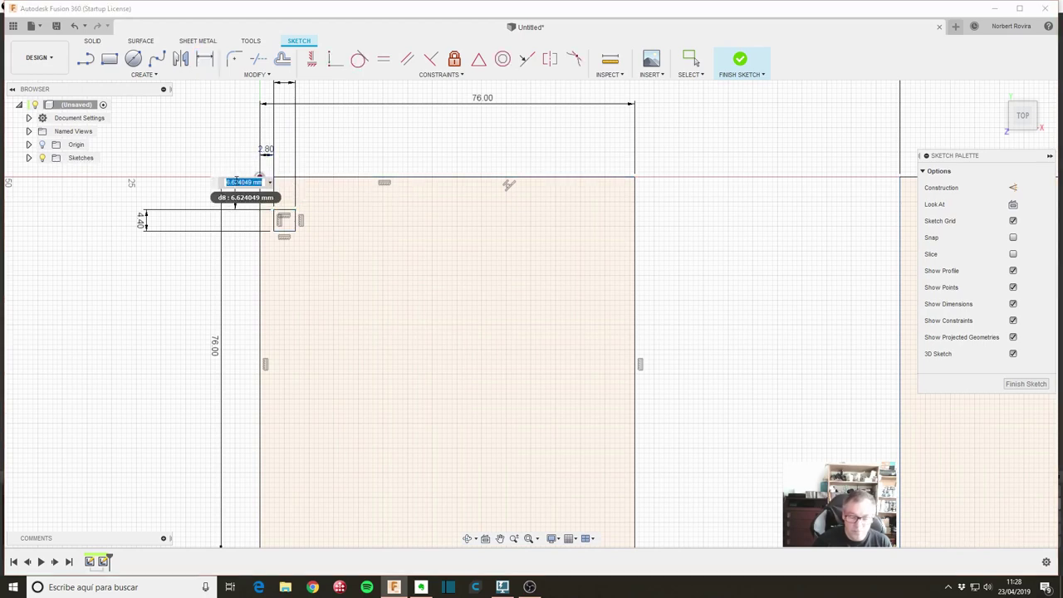
click(268, 152)
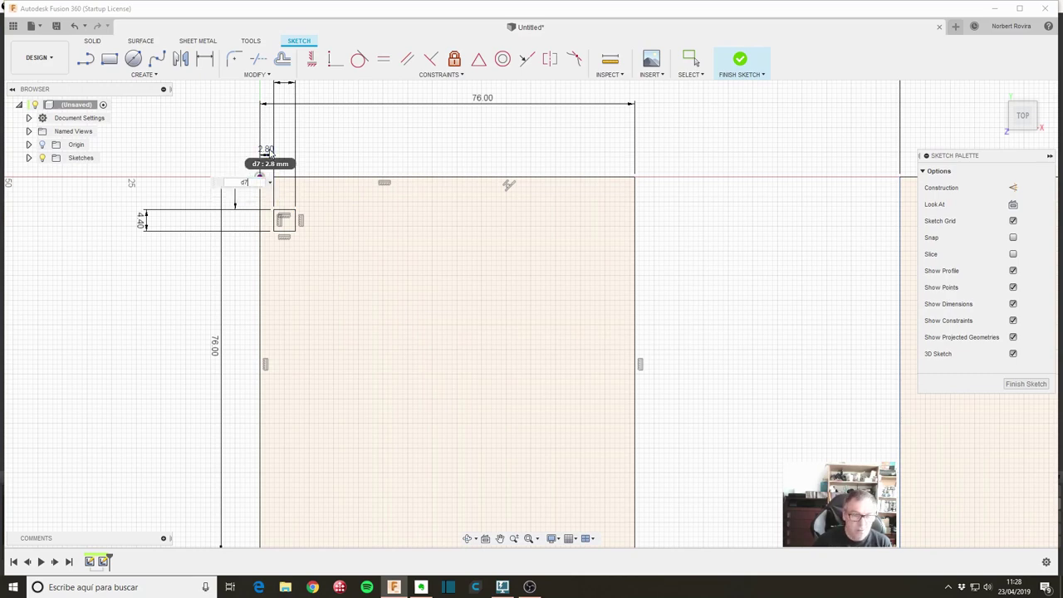
key(Return)
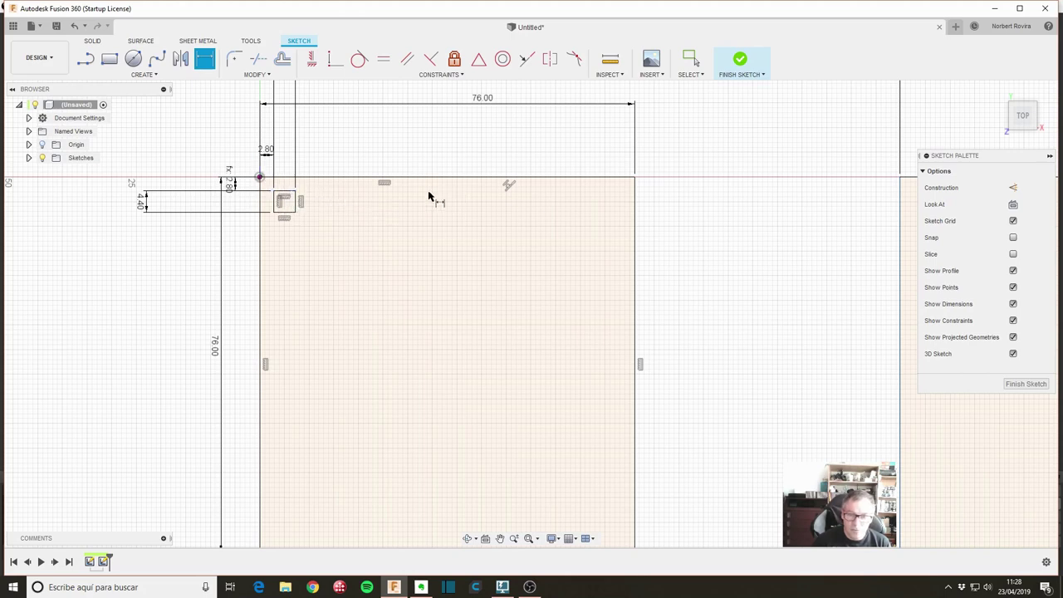
Draw a 4.4 × 4.4 mm square near the long plate's top-left corner.
scroll(350, 200, down, 2)
scroll(448, 204, down, 3)
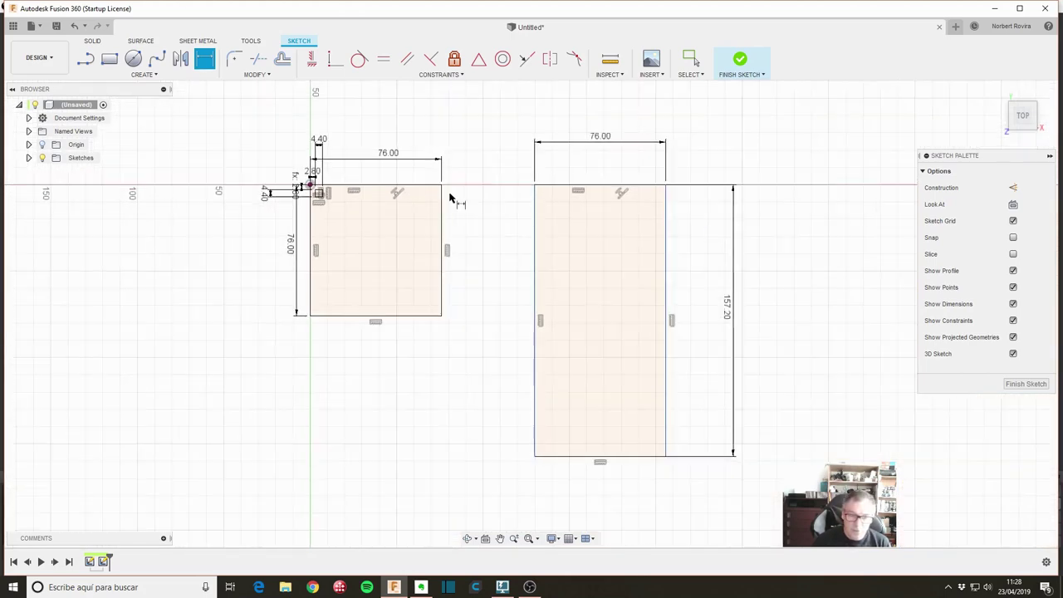
middle_drag(450, 199, 363, 198)
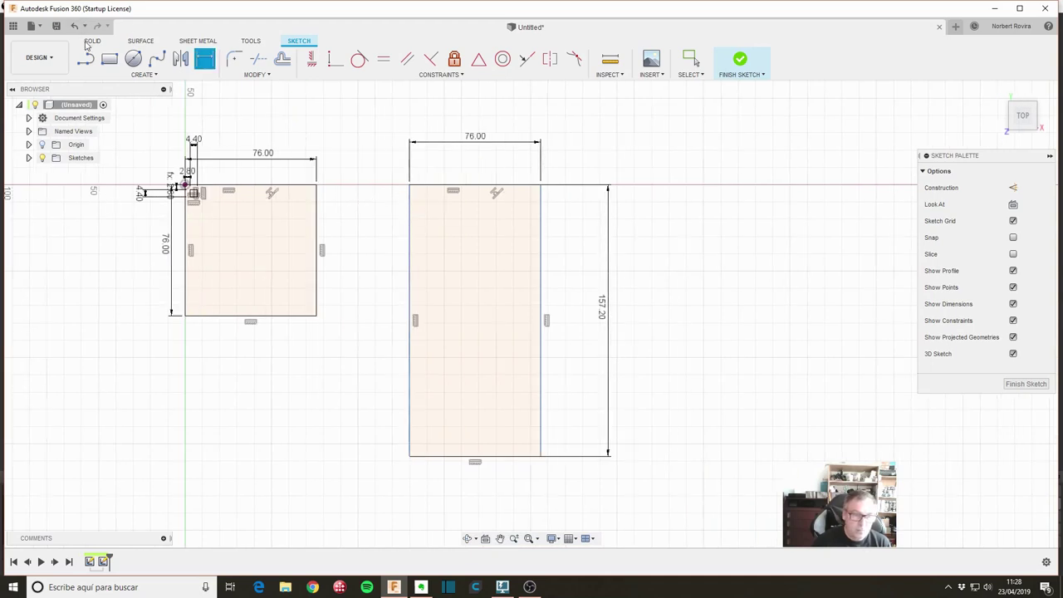
key(s)
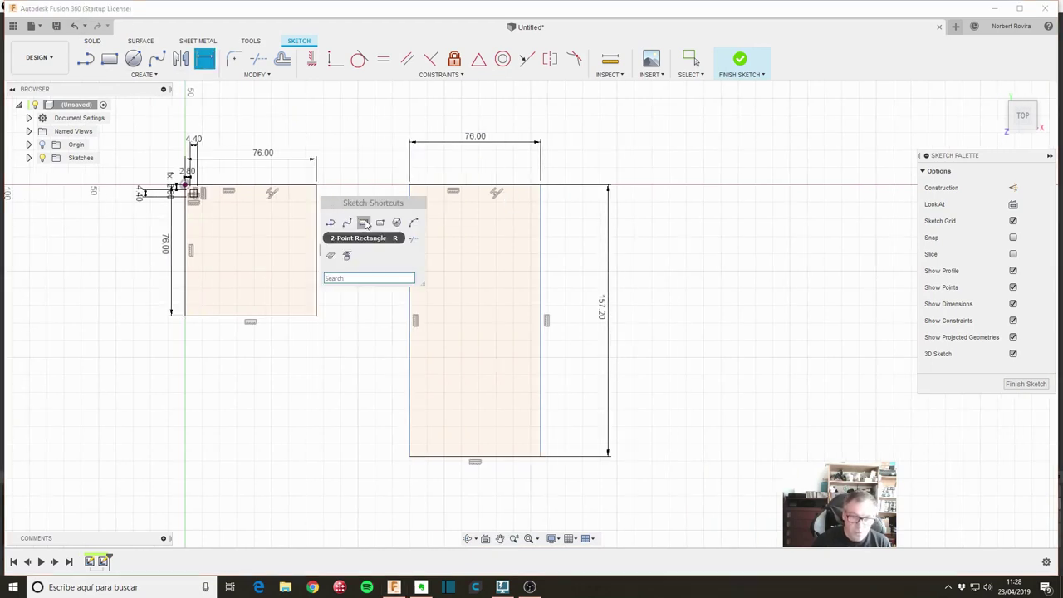
click(363, 222)
click(418, 197)
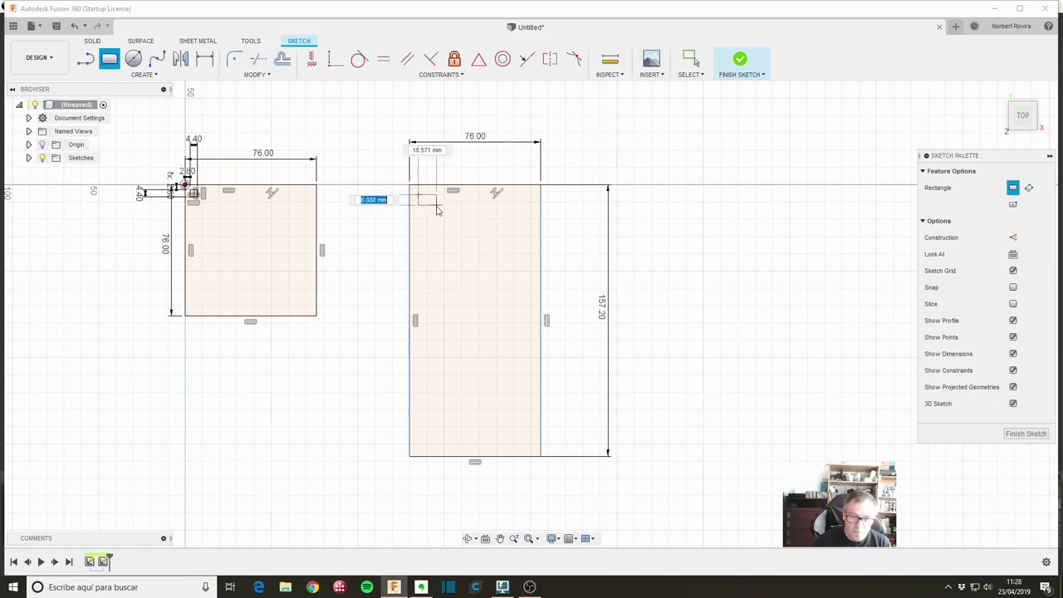
text(4)
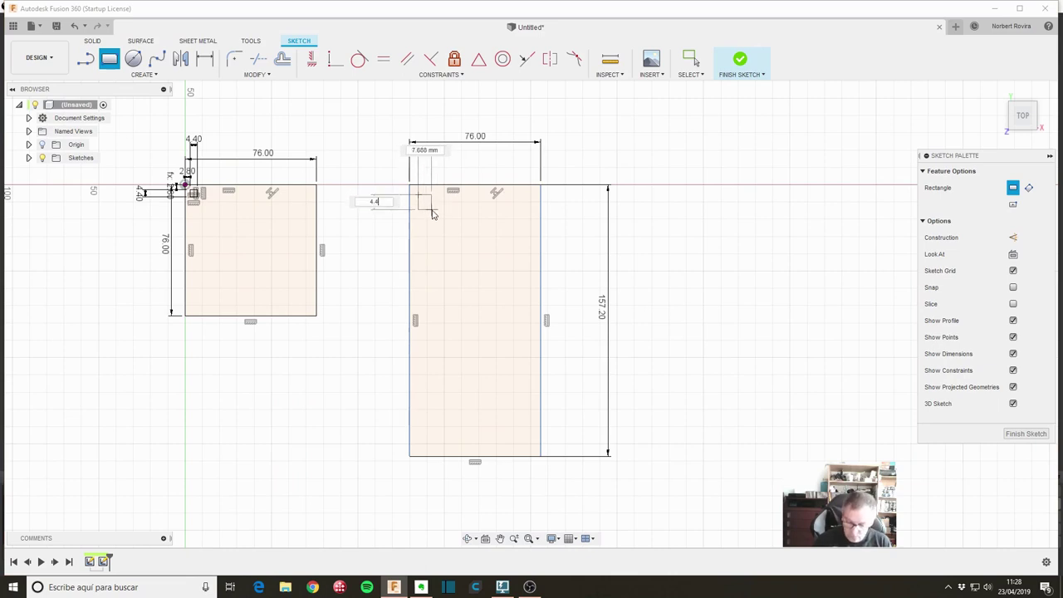
text(.4)
key(Tab)
text(4)
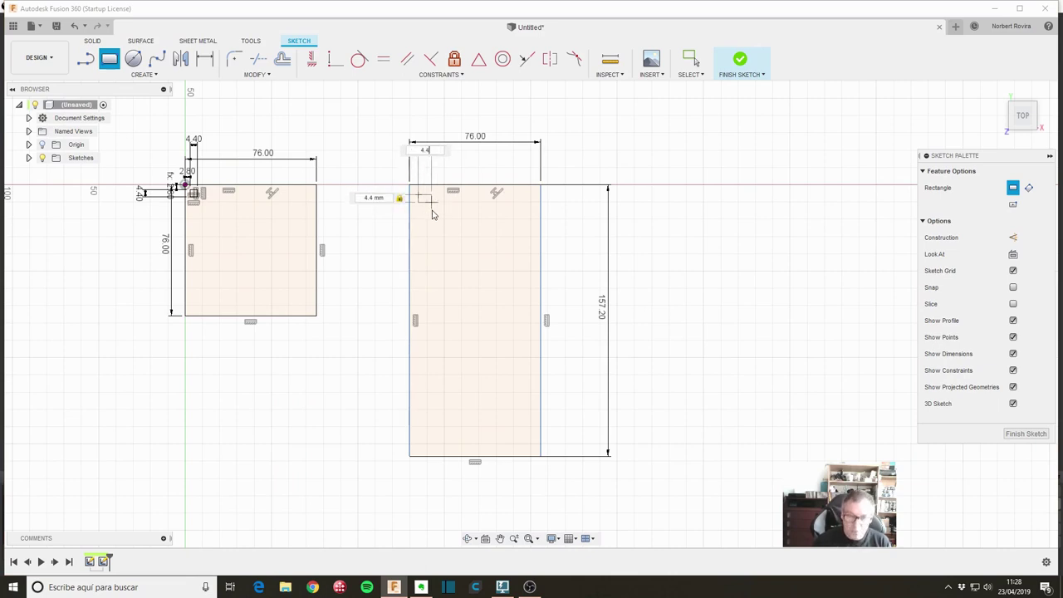
key(Tab)
key(Return)
key(Escape)
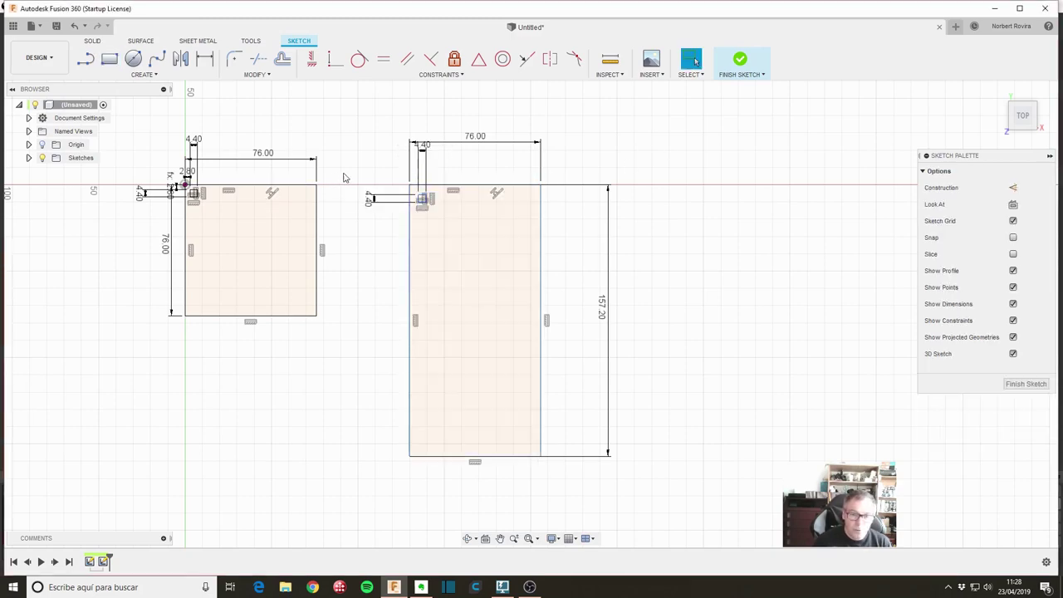
Zoom in and select the new square's 4.40 mm dimension.
scroll(350, 174, up, 1)
scroll(350, 174, up, 3)
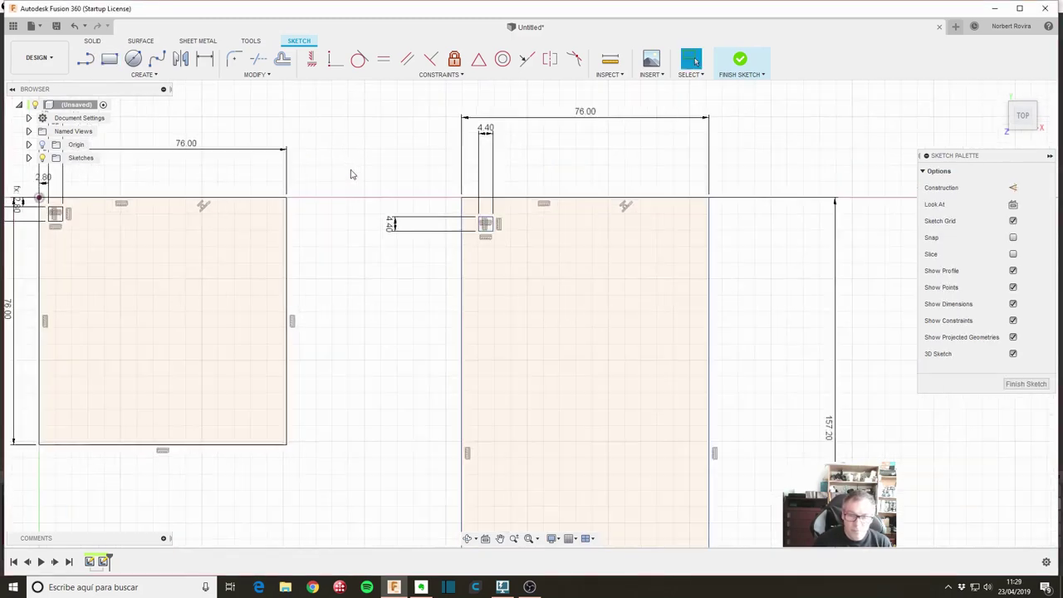
scroll(350, 174, up, 1)
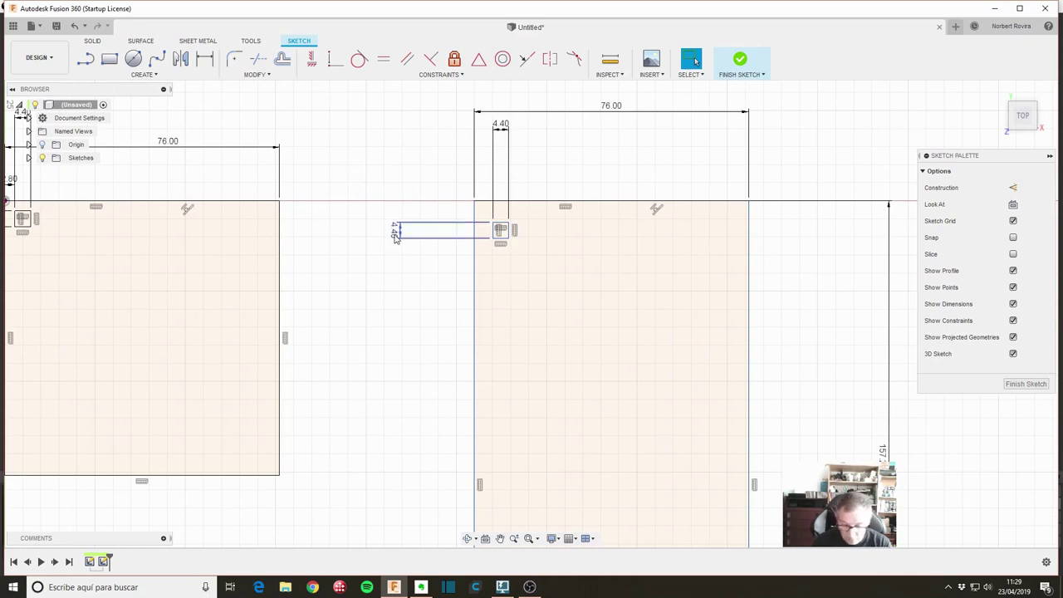
drag(394, 237, 426, 209)
Delete both 4.40 mm size dimensions of the long plate's square.
click(493, 141)
key(Delete)
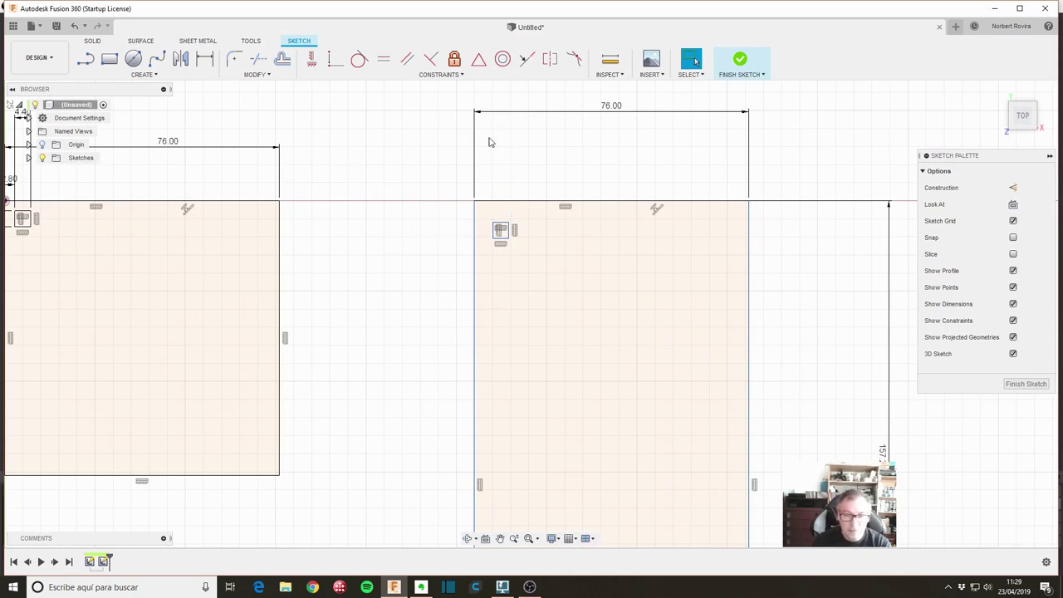
scroll(261, 260, down, 2)
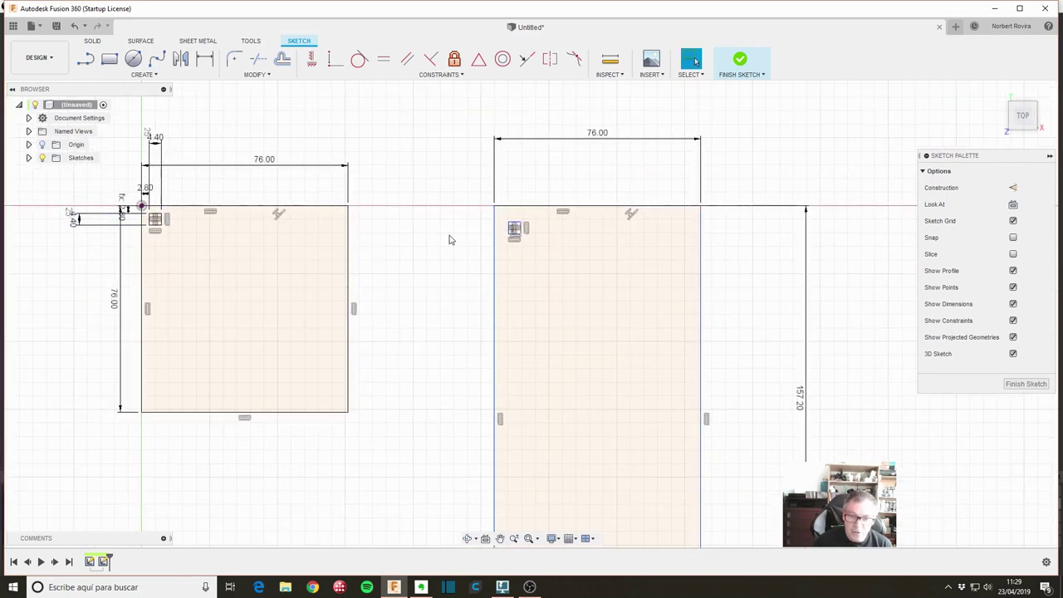
Apply Equal constraints so the long plate's square matches the first 4.4 mm square.
click(160, 218)
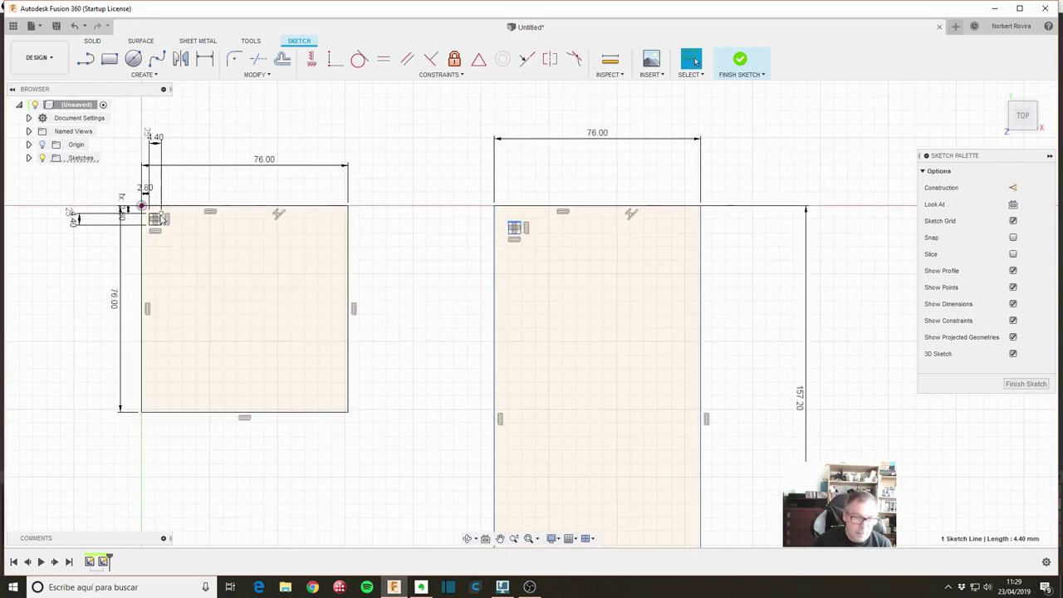
ctrl+click(156, 218)
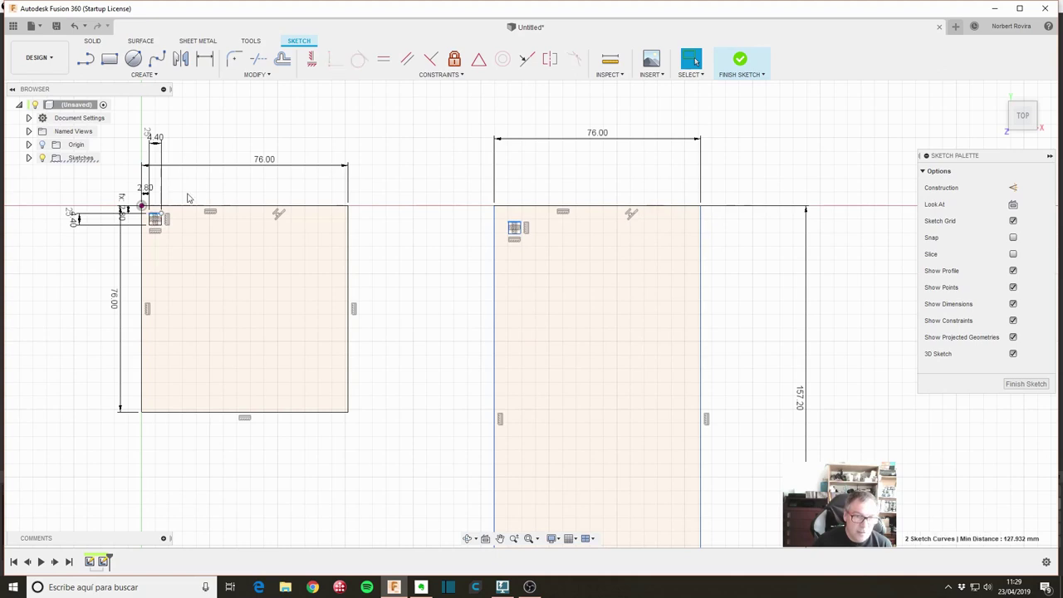
click(390, 65)
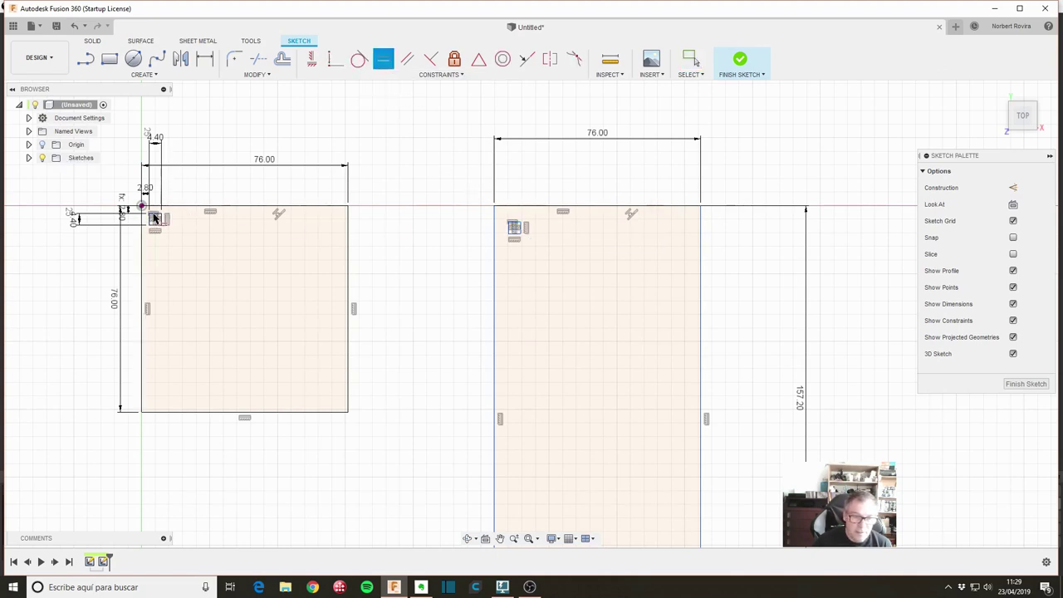
click(509, 232)
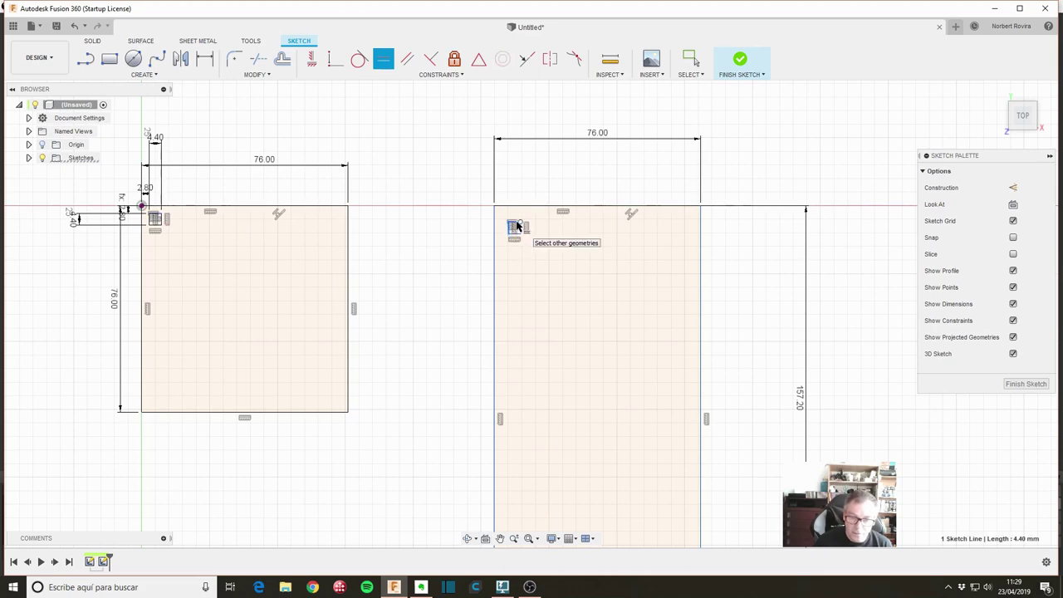
scroll(514, 227, up, 5)
click(516, 224)
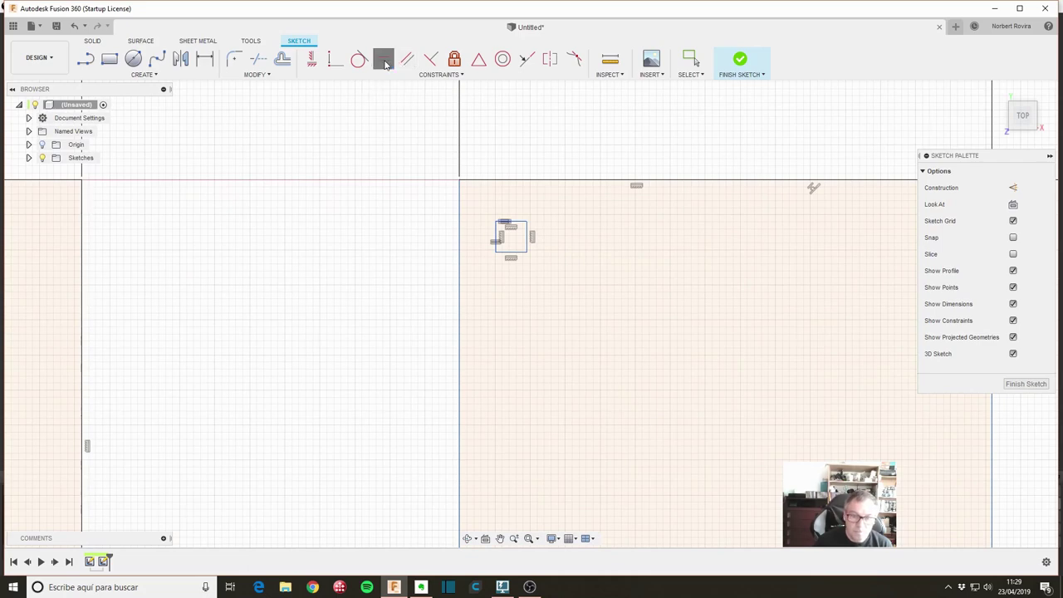
click(383, 64)
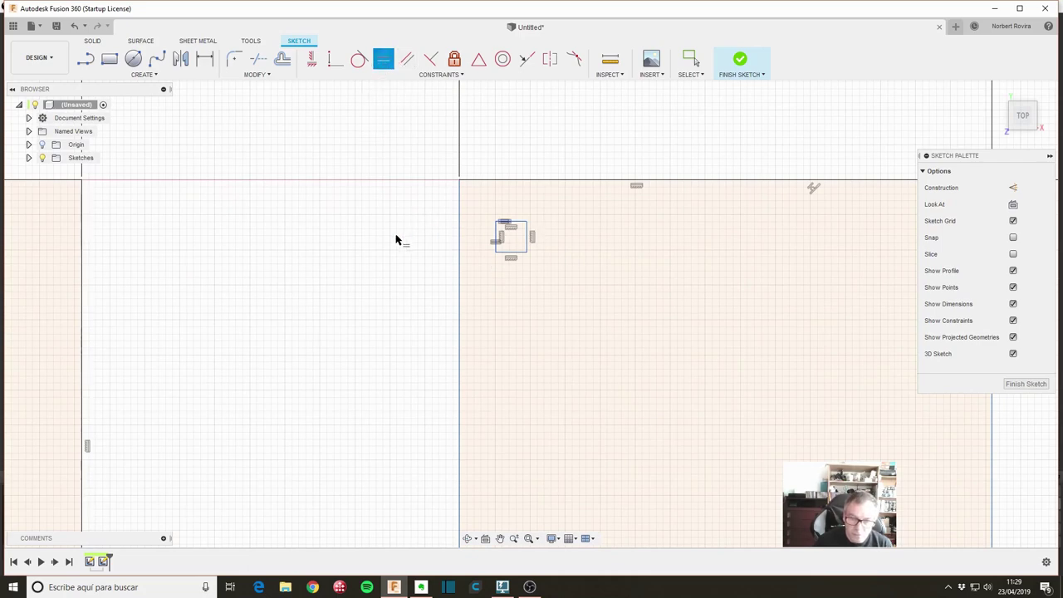
key(Escape)
Dimension the small square 2.80 mm from the long rectangle's left edge.
scroll(283, 280, down, 3)
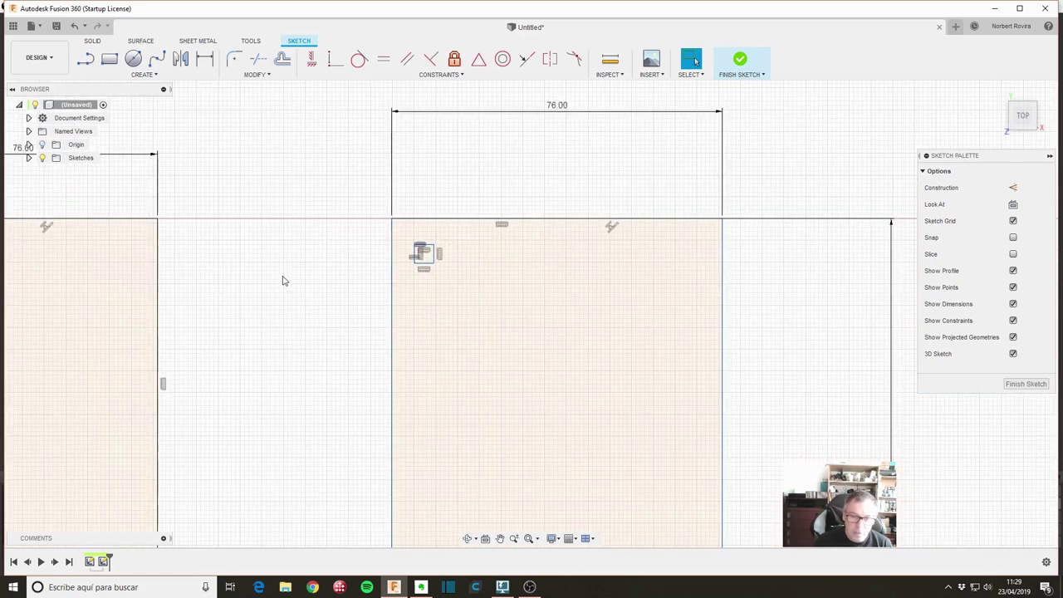
scroll(346, 244, down, 1)
mouse_move(346, 244)
middle_down()
mouse_move(423, 252)
mouse_move(330, 222)
middle_up()
scroll(333, 229, up, 2)
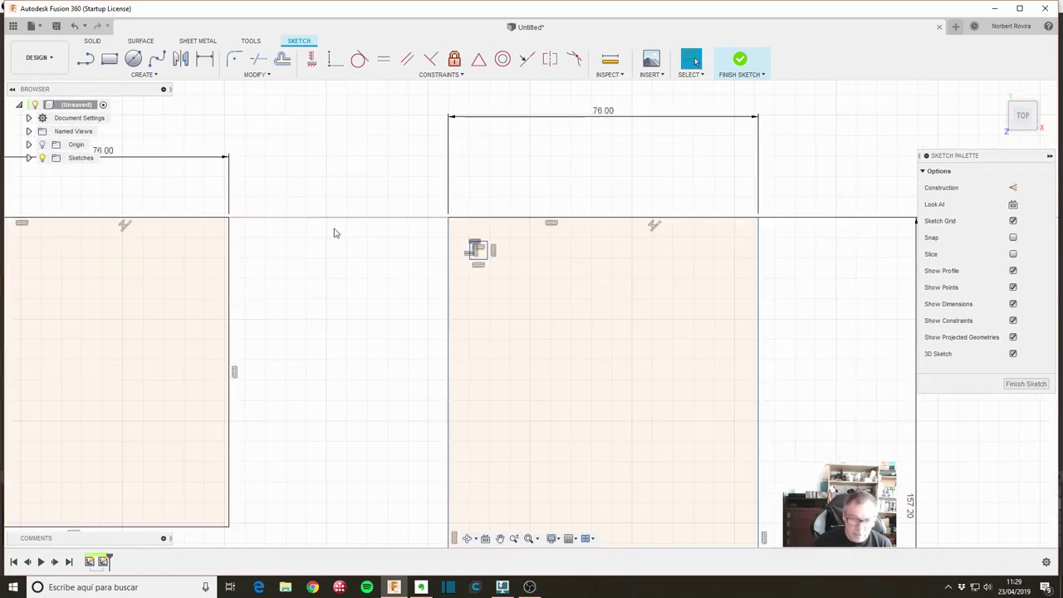
key(d)
click(450, 254)
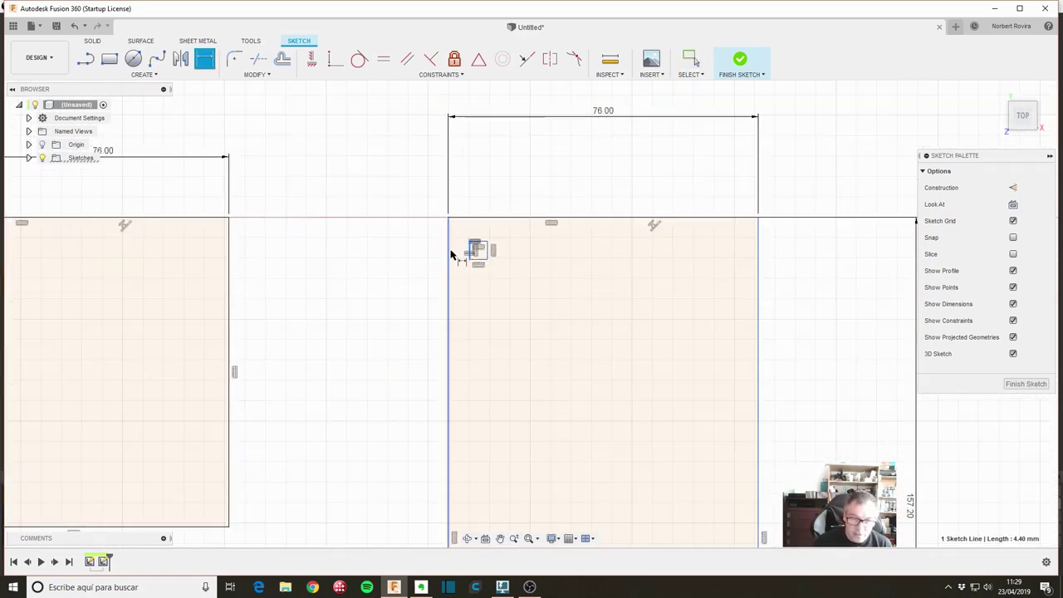
click(450, 249)
click(409, 253)
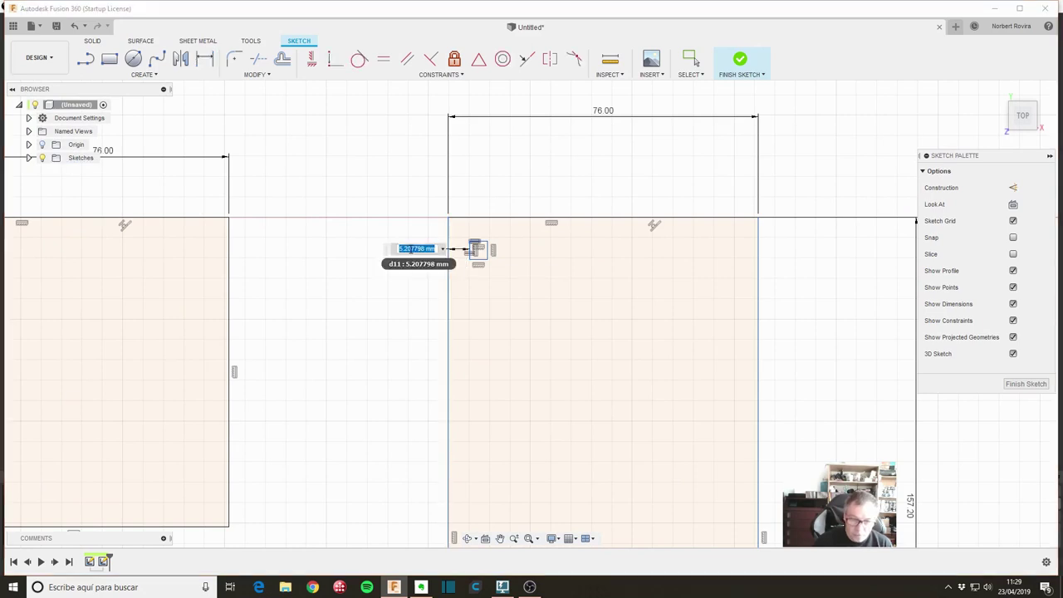
text(2.8)
key(Return)
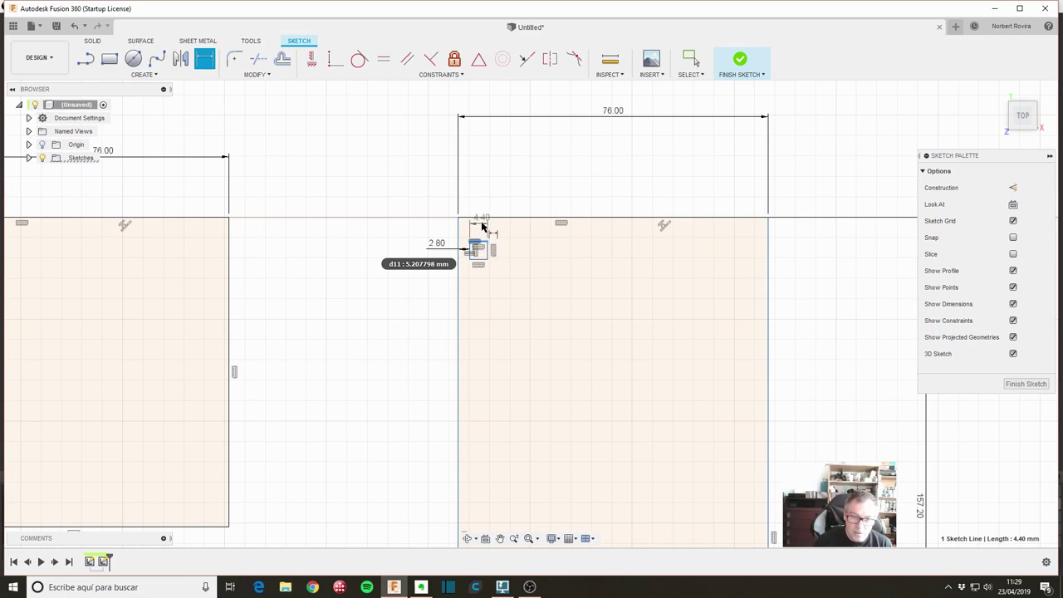
Dimension the square's offset from the top edge, linked to the 2.80 mm value.
click(477, 218)
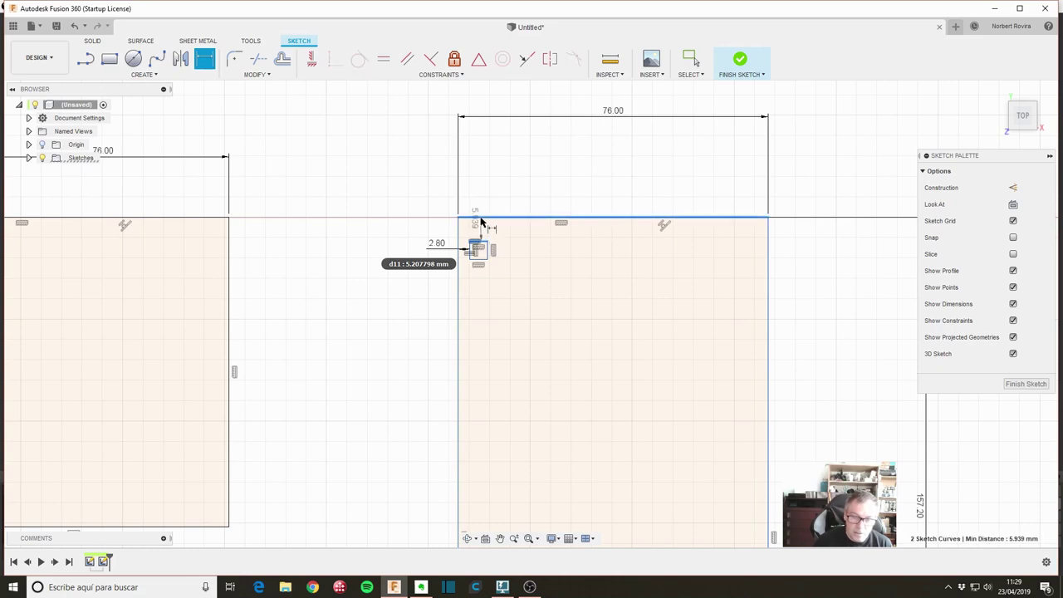
click(408, 217)
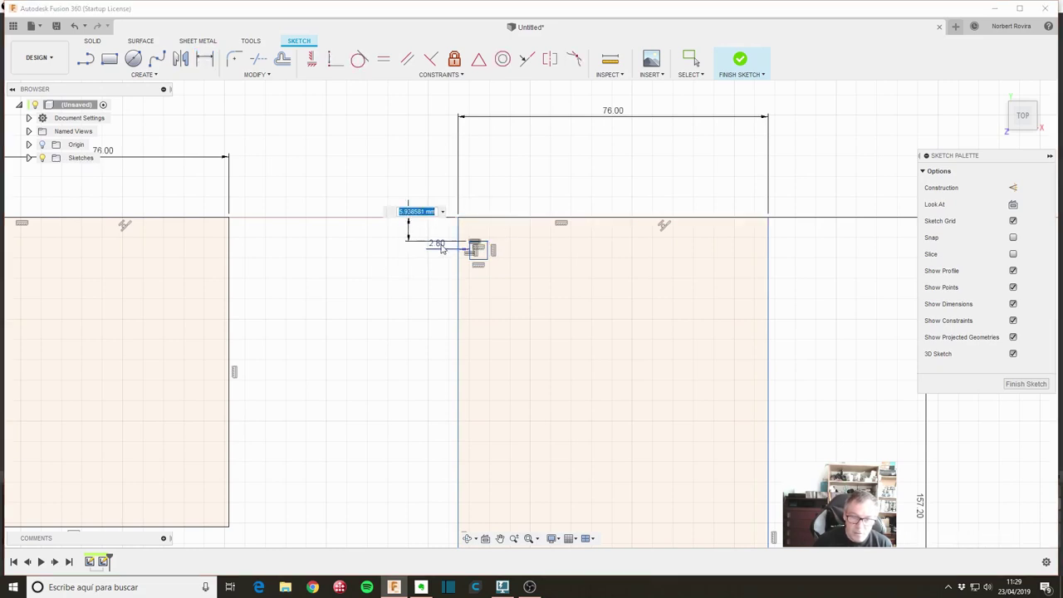
click(437, 243)
key(Return)
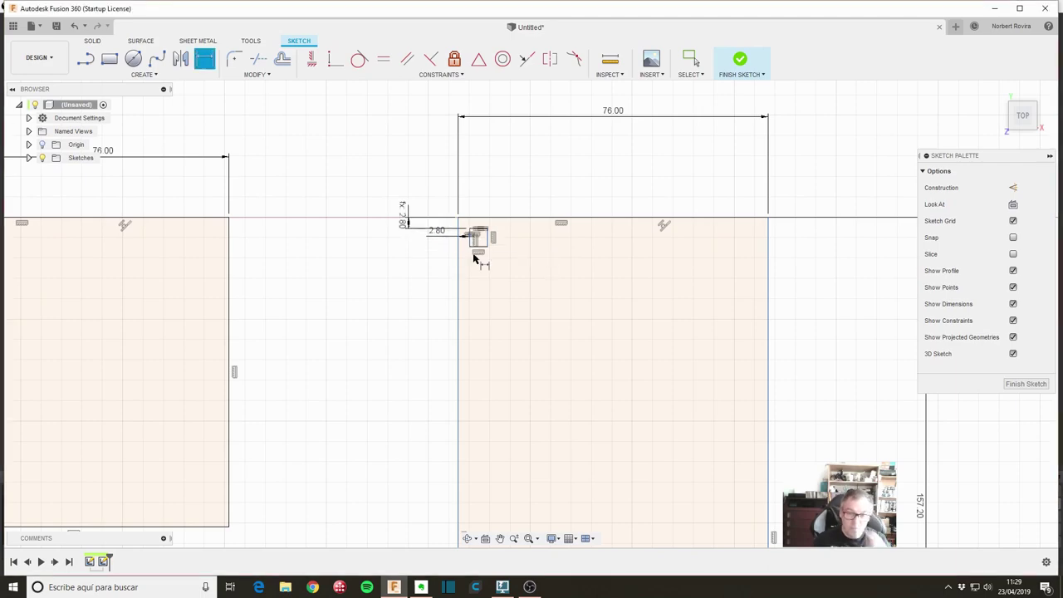
scroll(384, 237, down, 3)
key(d)
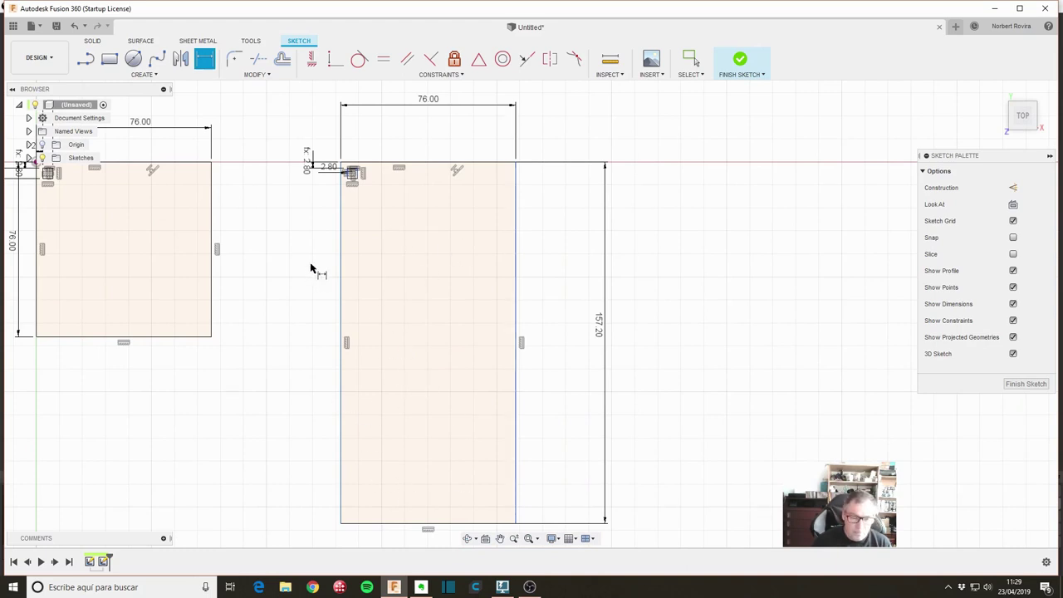
scroll(266, 305, down, 1)
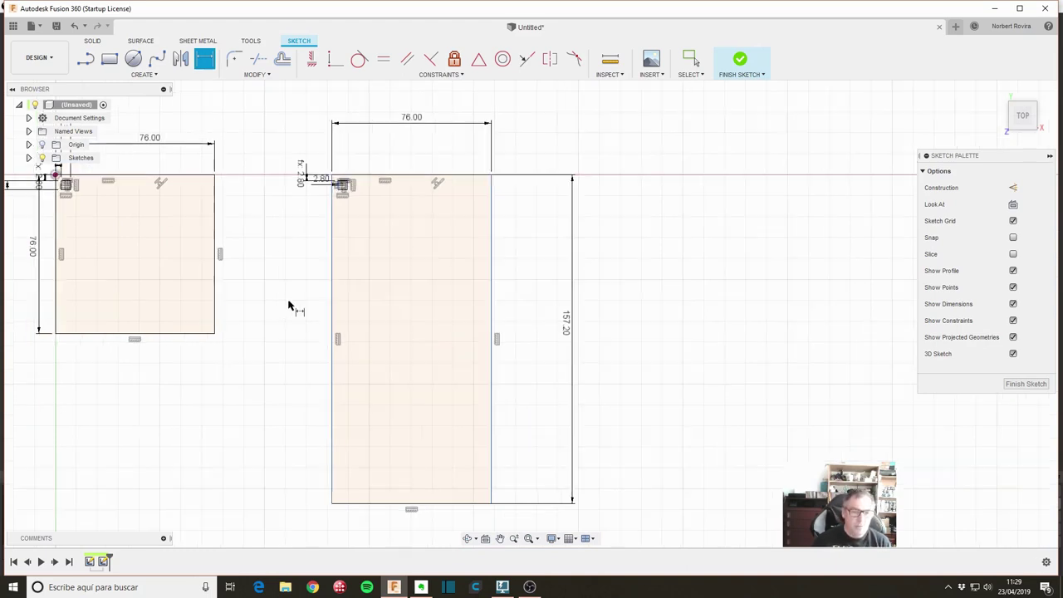
scroll(286, 282, down, 1)
middle_drag(278, 258, 361, 270)
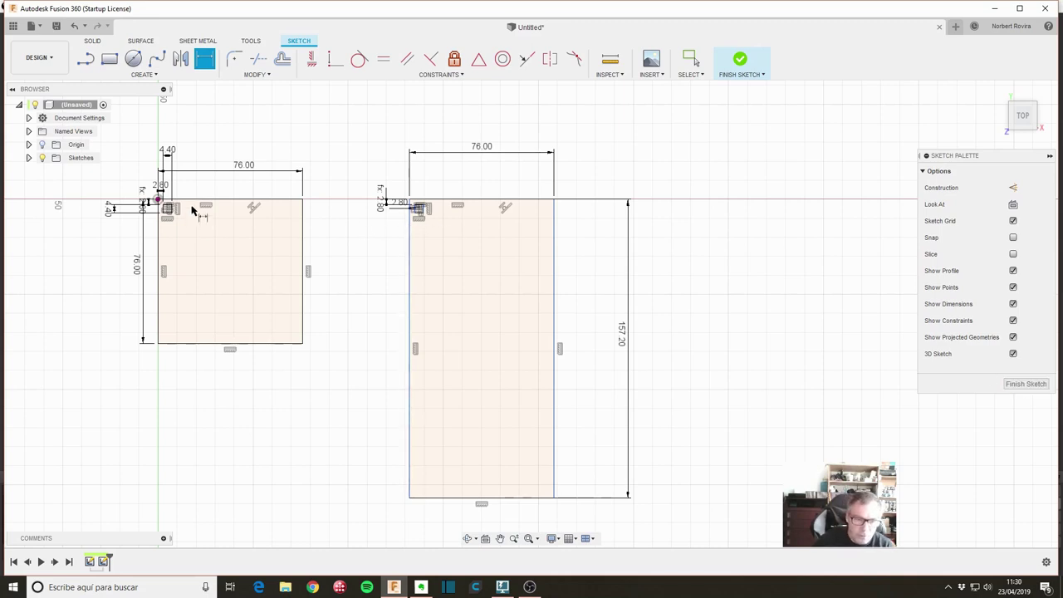
Place a 157.20 mm height dimension on the long rectangle's right edge.
click(144, 74)
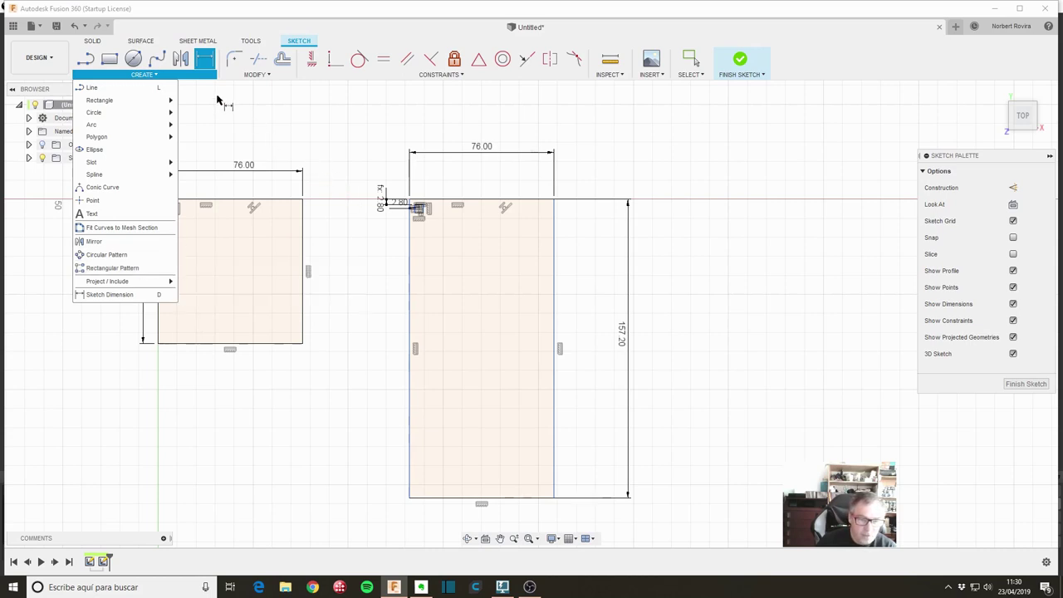
click(148, 77)
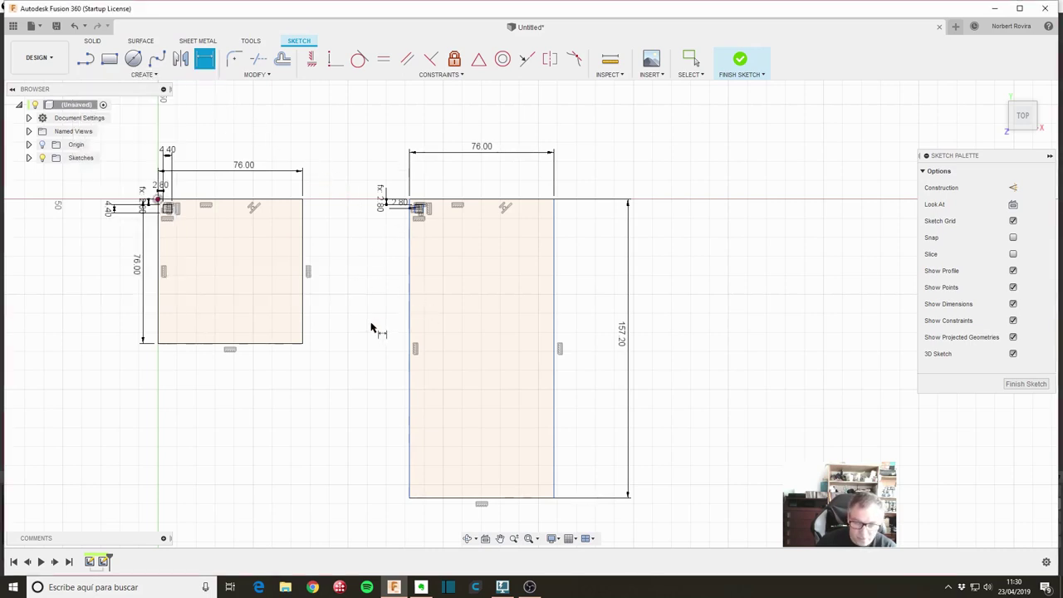
scroll(669, 296, down, 1)
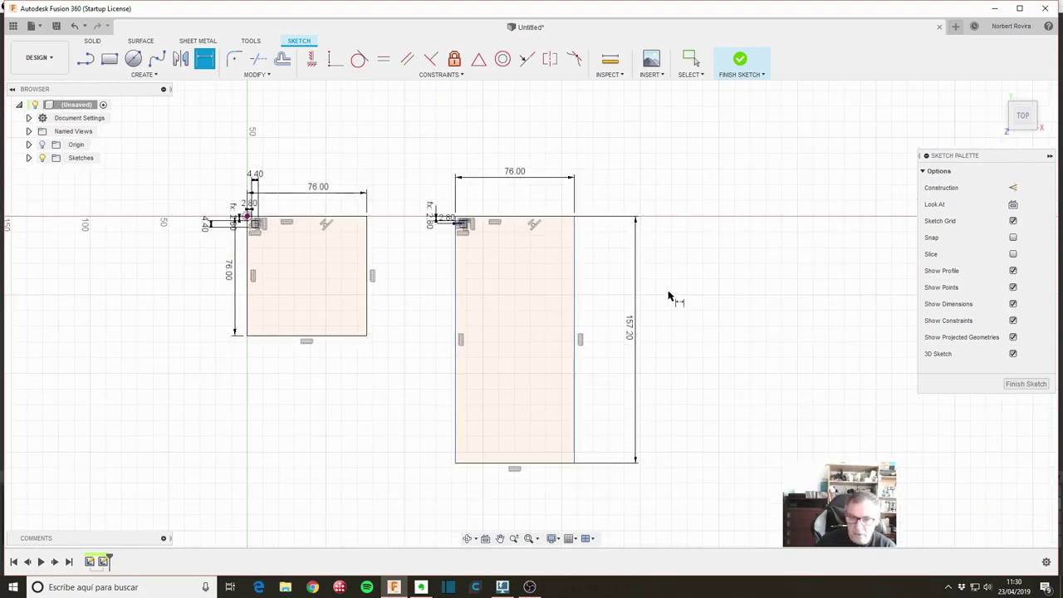
scroll(702, 285, down, 1)
scroll(690, 283, up, 1)
scroll(722, 274, up, 2)
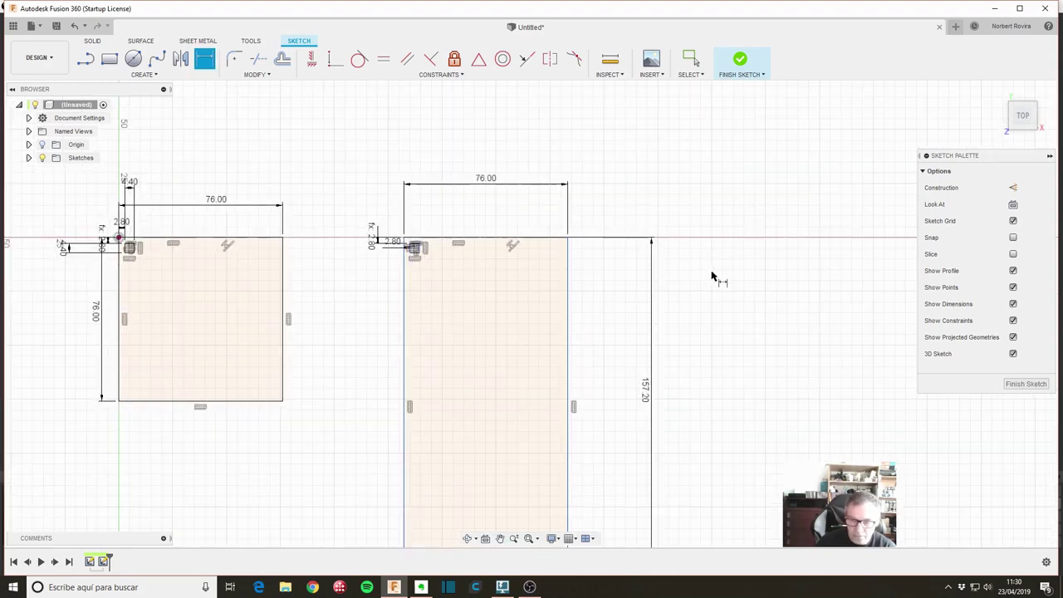
scroll(652, 277, down, 2)
scroll(633, 265, up, 1)
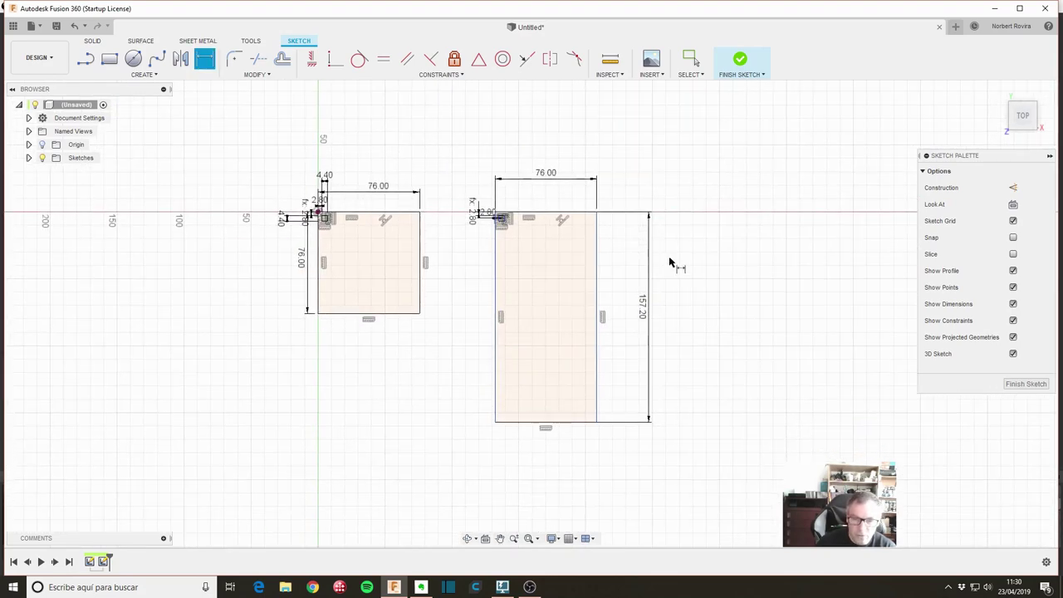
scroll(664, 266, up, 1)
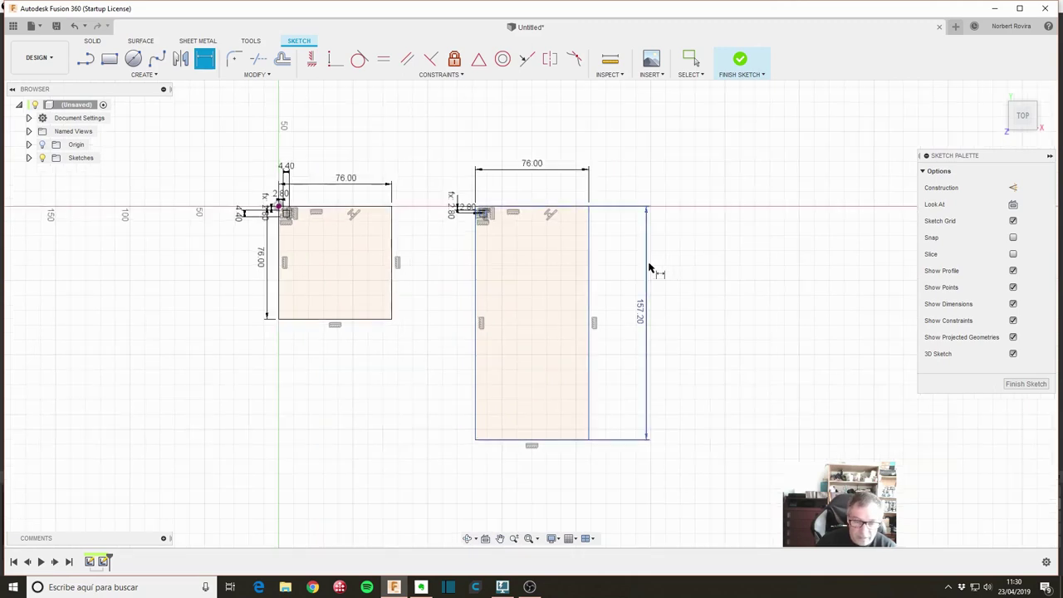
click(647, 267)
key(Return)
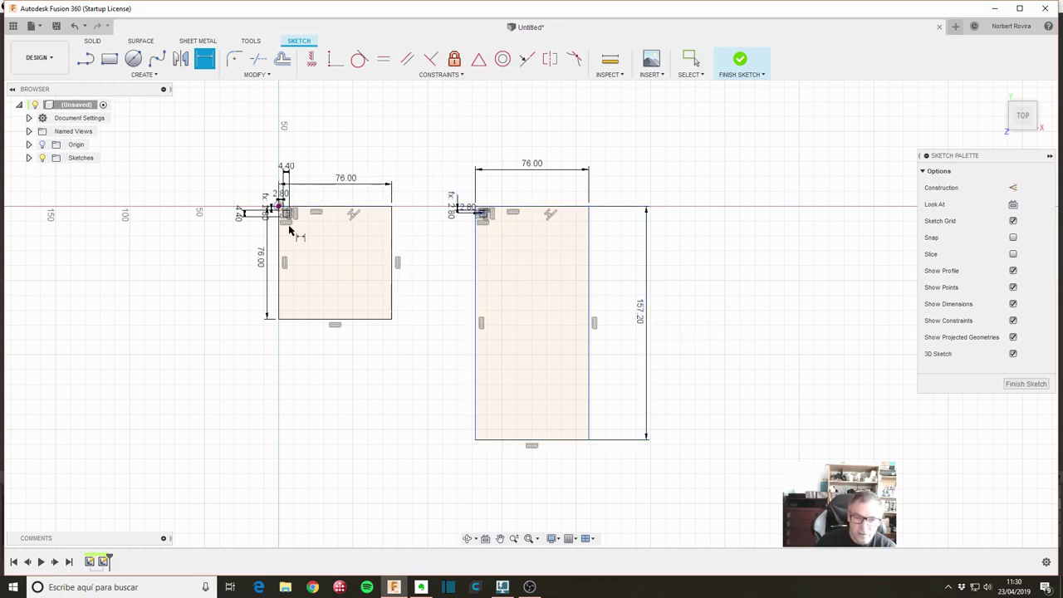
scroll(325, 232, up, 2)
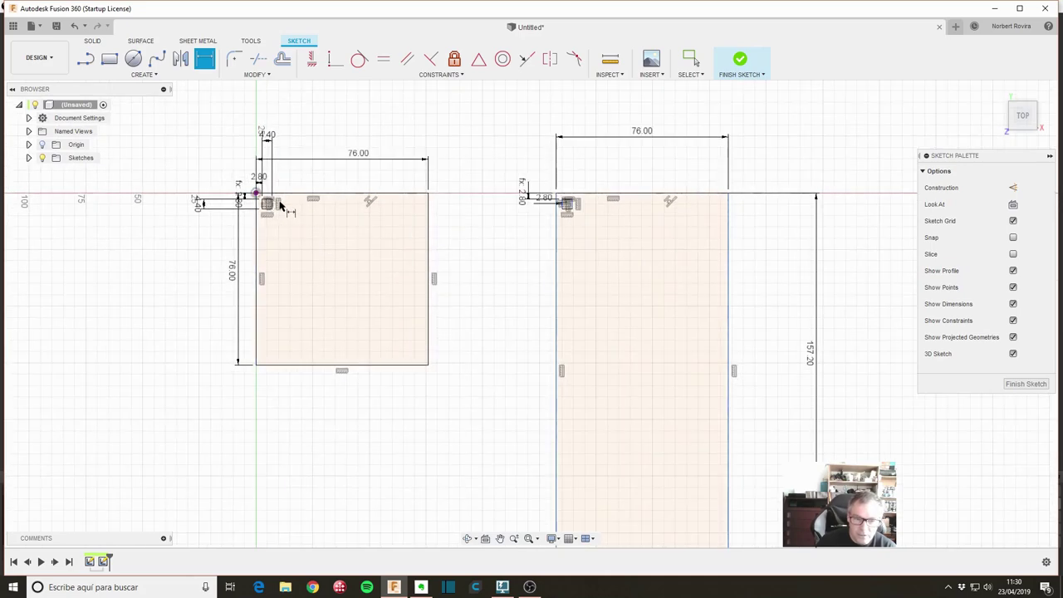
scroll(508, 249, down, 2)
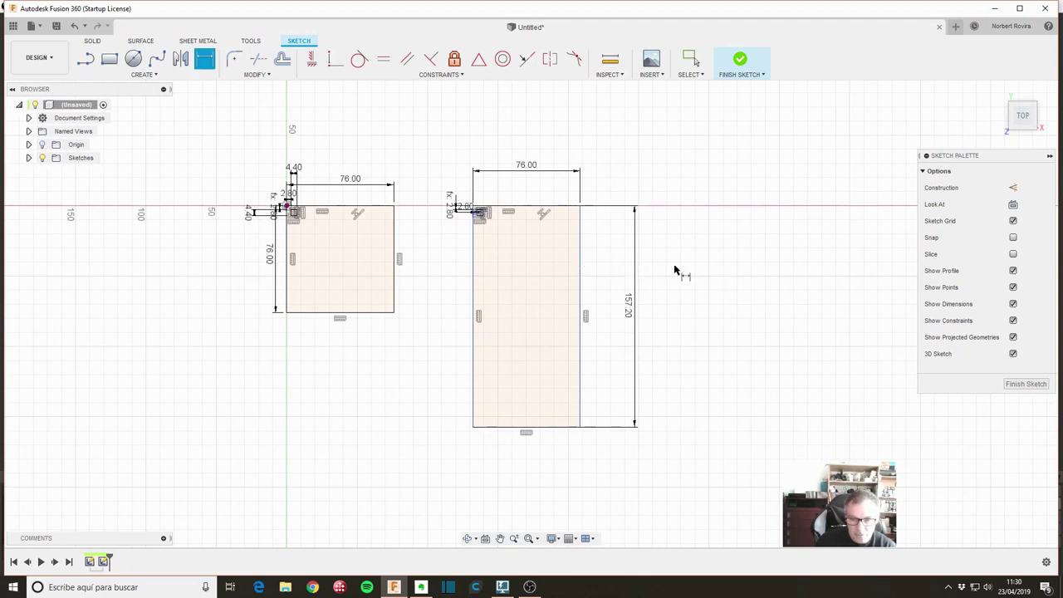
click(631, 311)
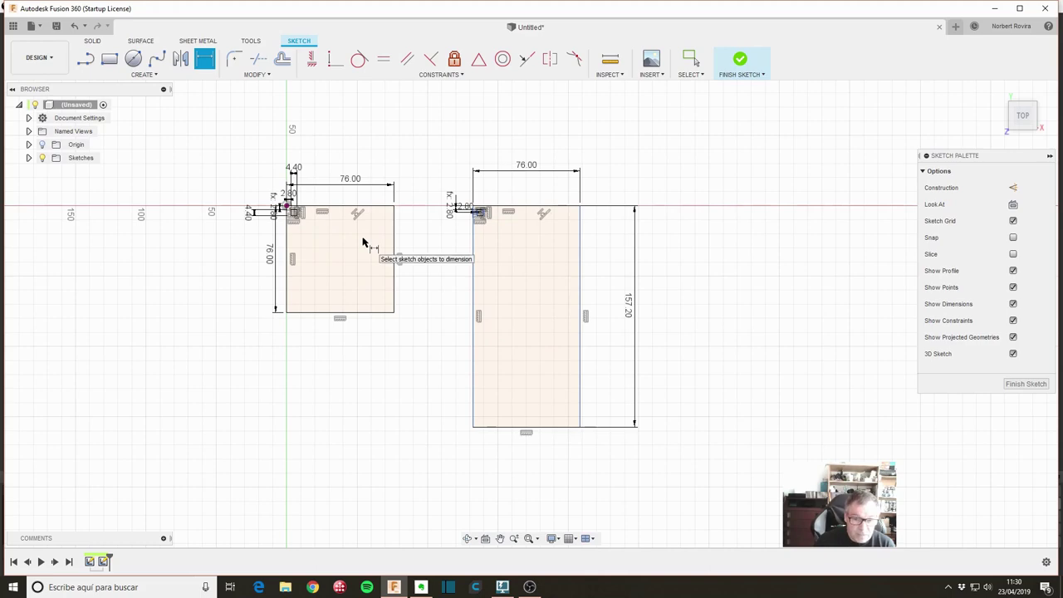
Finish the sketch and pan to view both profiles.
click(1027, 384)
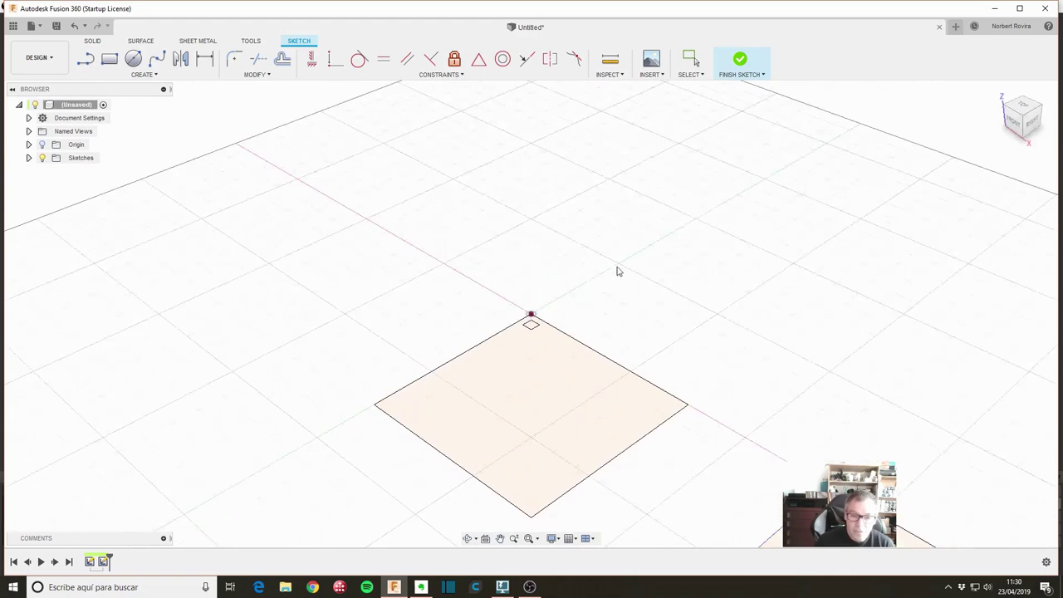
scroll(665, 274, down, 3)
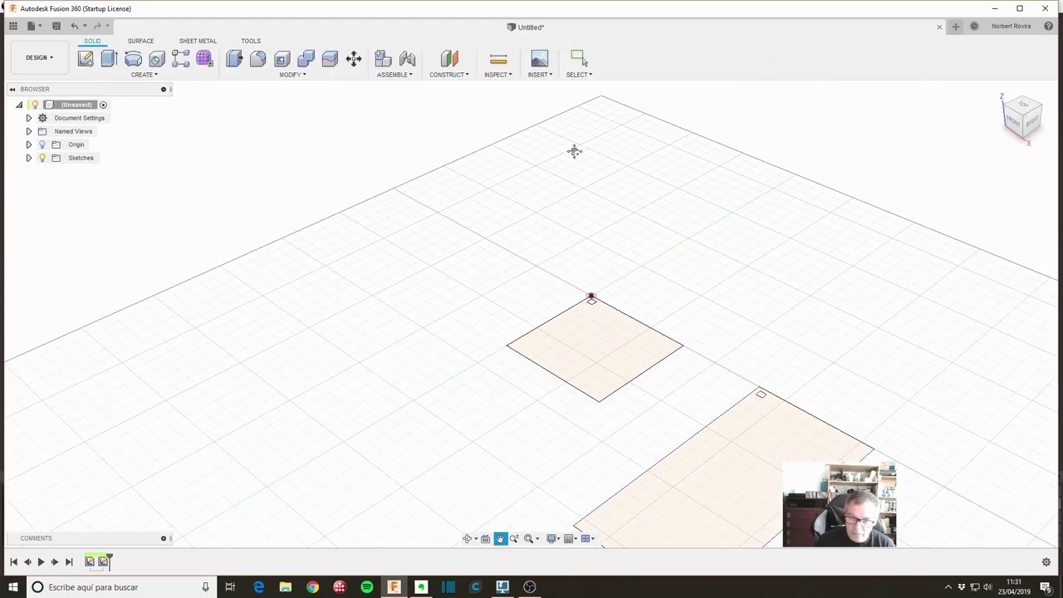
mouse_move(653, 284)
middle_down()
mouse_move(657, 237)
mouse_move(580, 193)
middle_up()
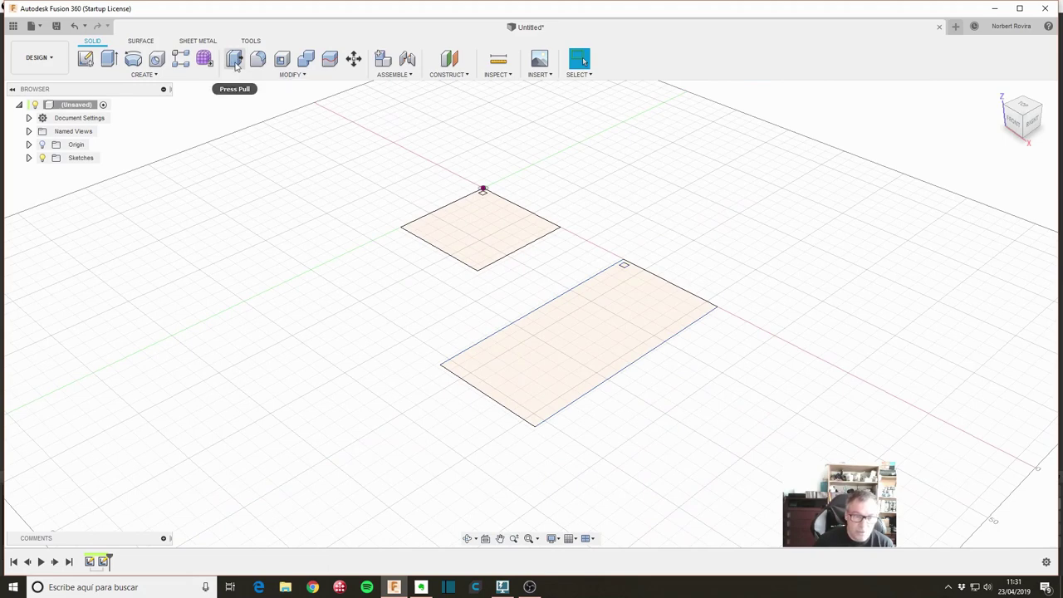
Start an extrude and select the square plate's profile, its small square, and the long rectangle's profile.
click(287, 74)
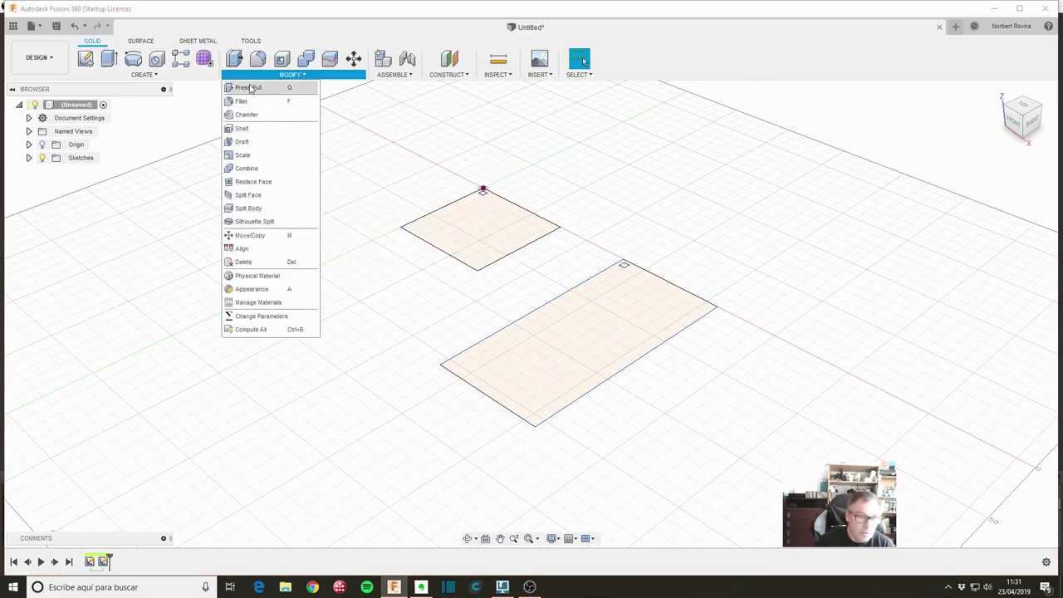
click(109, 58)
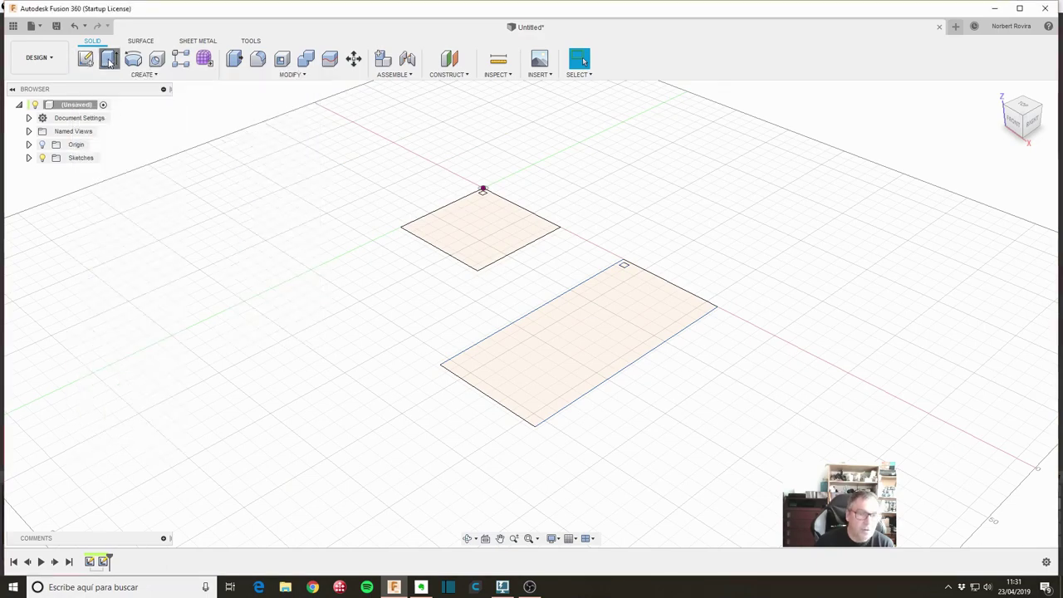
click(474, 237)
scroll(496, 210, up, 5)
click(471, 186)
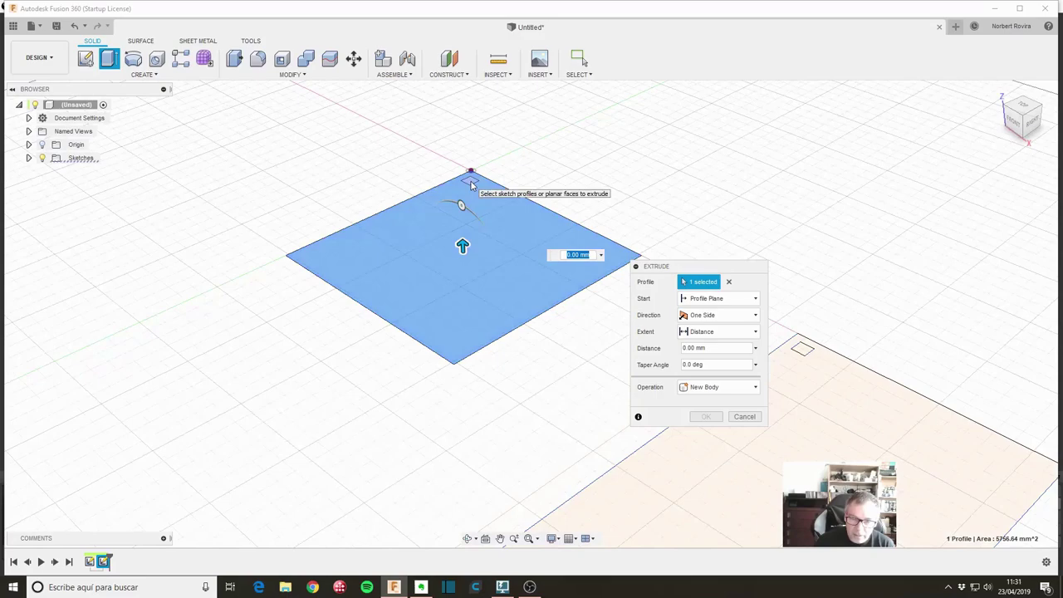
scroll(573, 357, down, 3)
scroll(548, 369, down, 1)
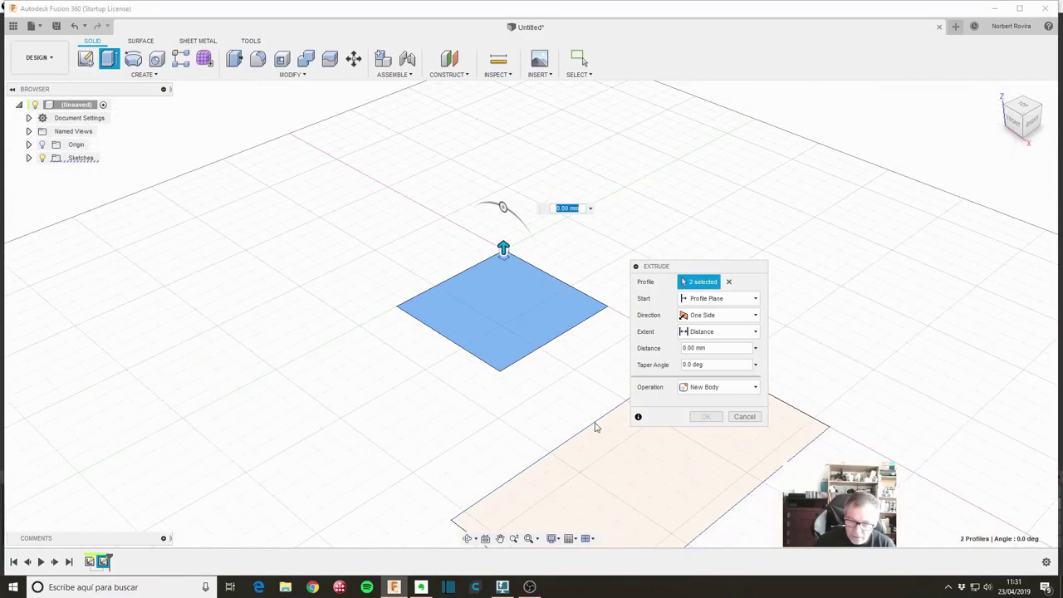
click(603, 436)
Add the long rectangle's small square profile and extrude all four profiles 2 mm as new bodies.
scroll(448, 315, up, 2)
scroll(464, 283, up, 2)
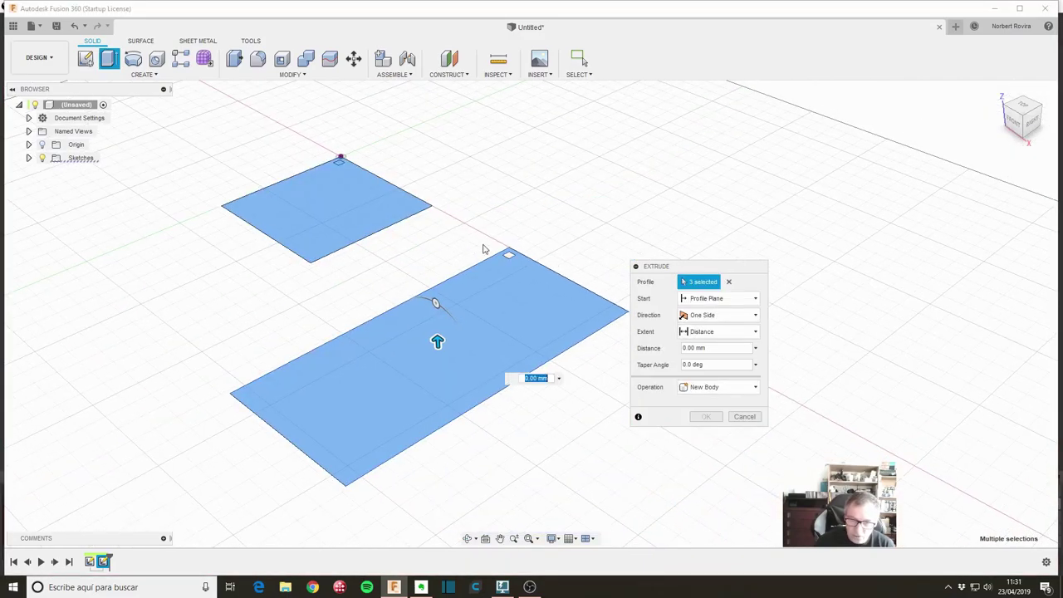
scroll(502, 253, up, 3)
click(499, 247)
scroll(498, 246, down, 2)
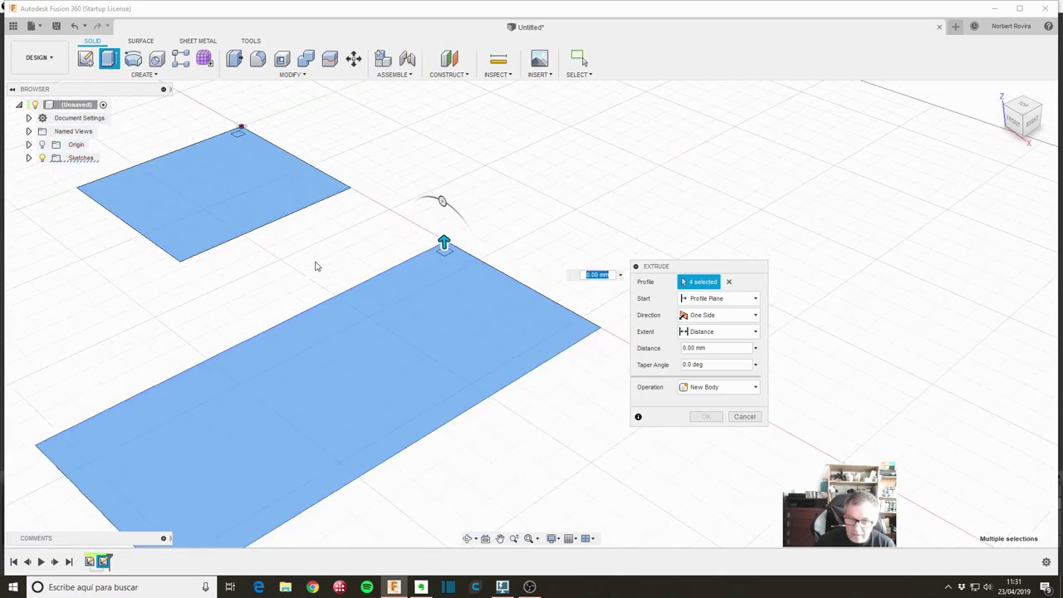
scroll(324, 262, down, 1)
text(2)
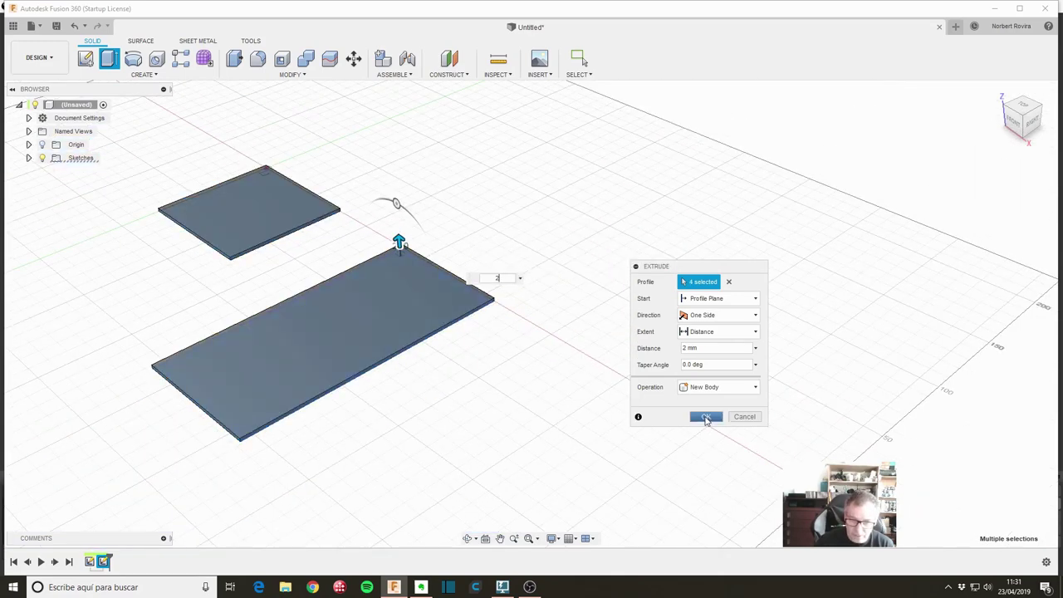
click(704, 416)
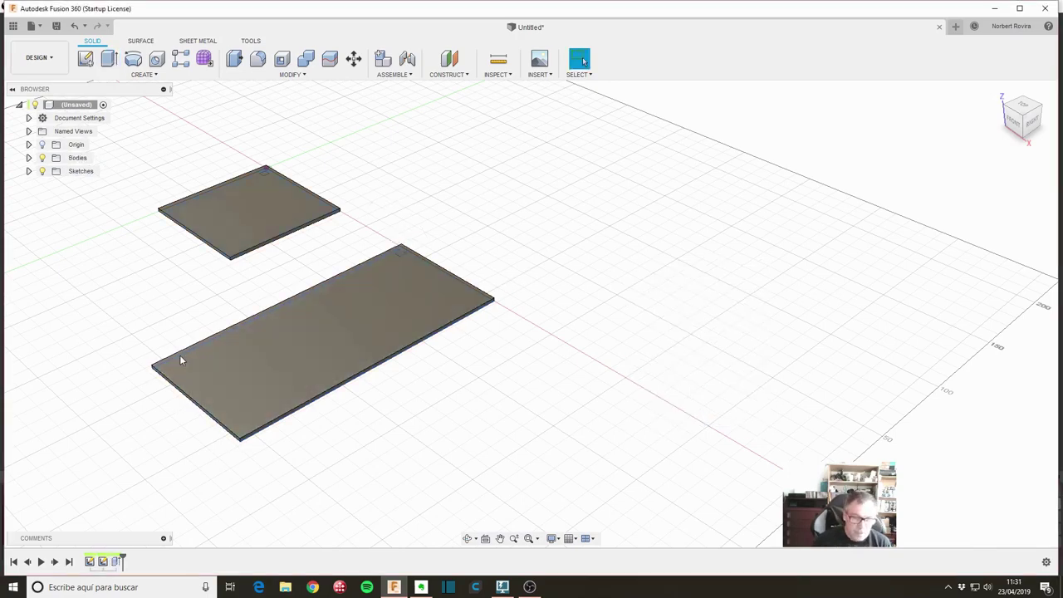
shift+middle_drag(179, 355, 237, 375)
Start a cut extrude of the left plate's small square profile, trying the All extent.
mouse_move(256, 266)
middle_down()
mouse_move(360, 276)
mouse_move(371, 329)
mouse_move(370, 235)
mouse_move(292, 219)
middle_up()
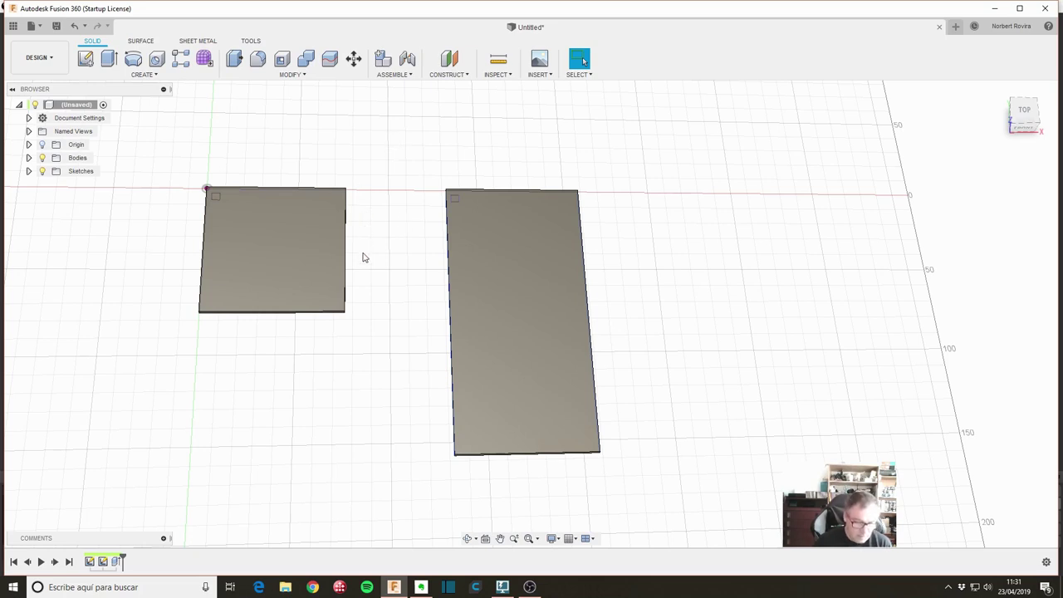
key(s)
click(372, 279)
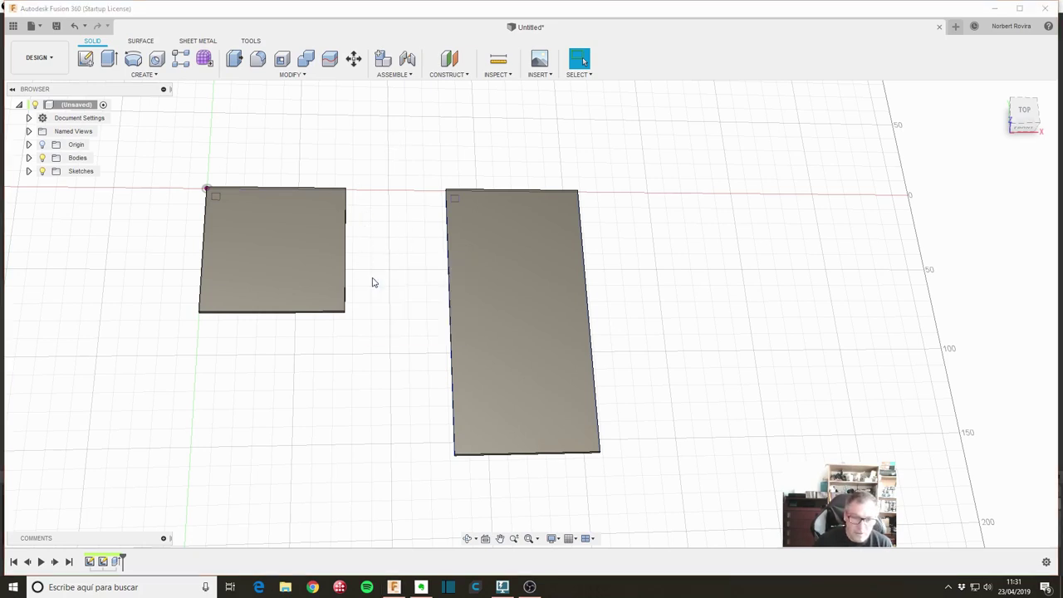
click(217, 199)
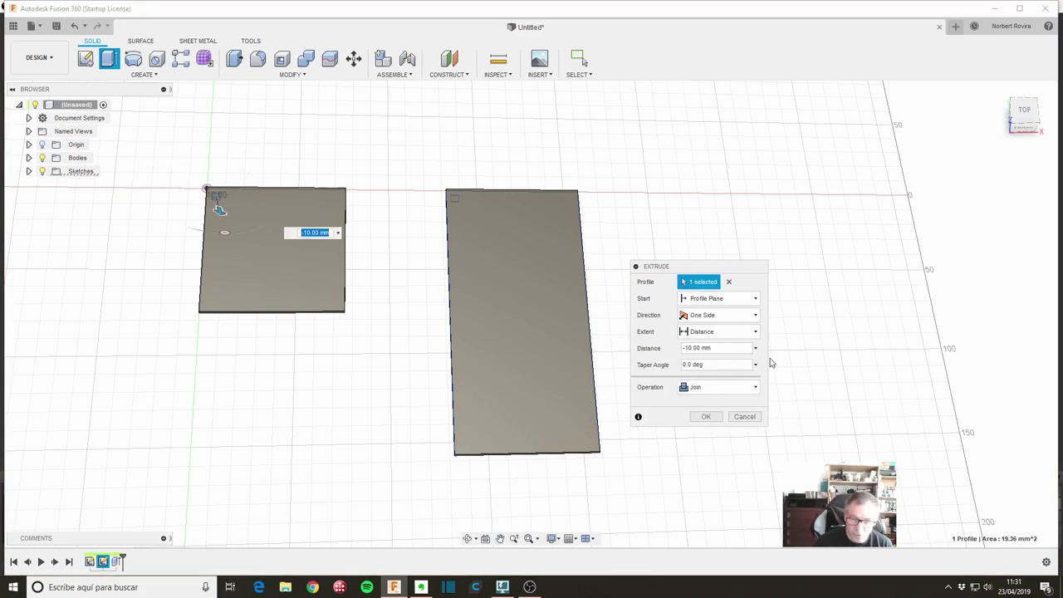
click(720, 331)
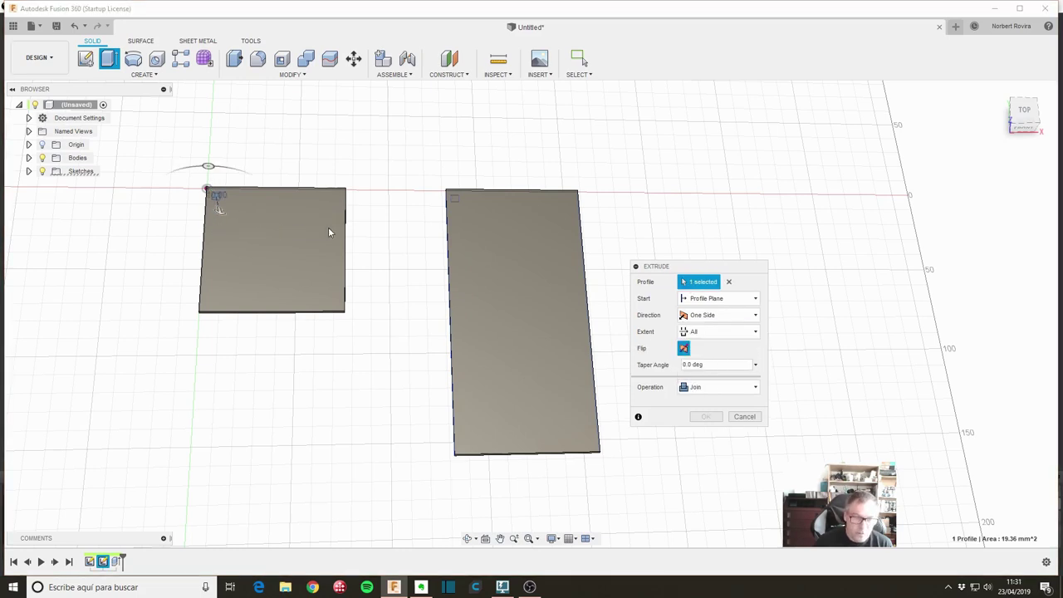
click(722, 387)
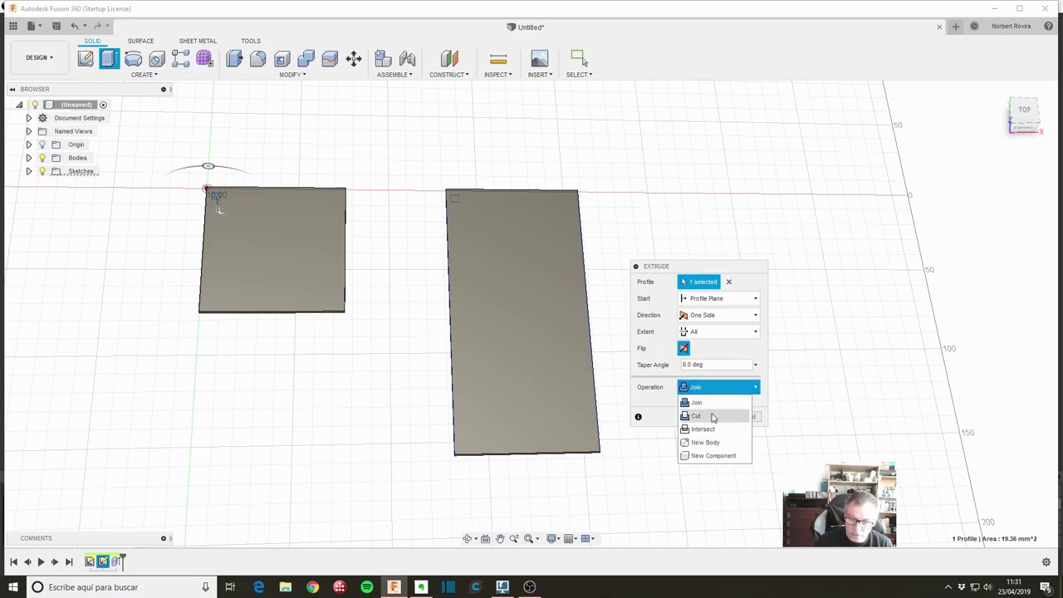
click(714, 415)
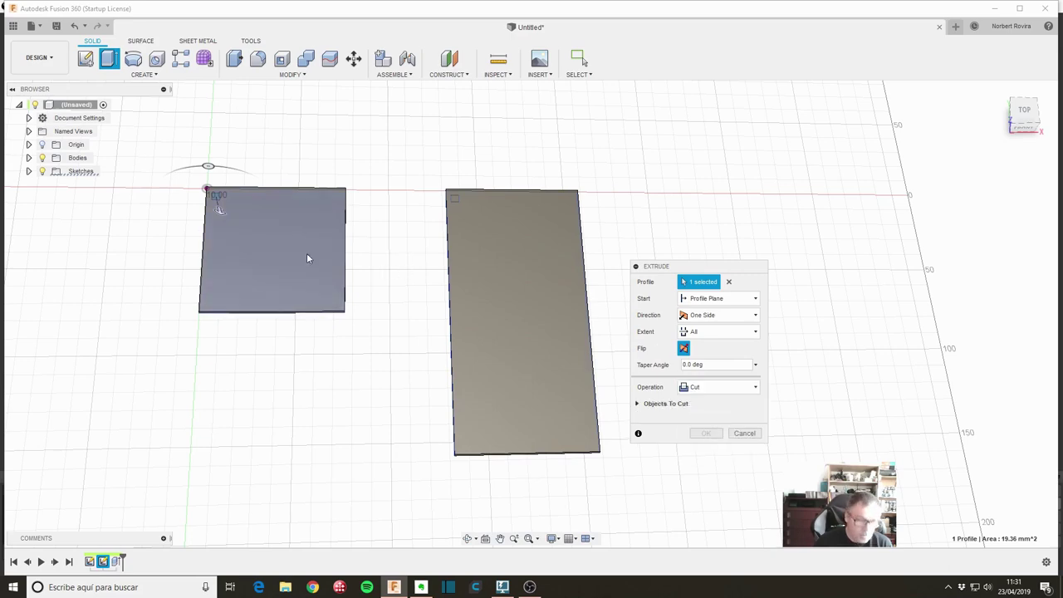
scroll(225, 209, up, 3)
scroll(234, 217, up, 3)
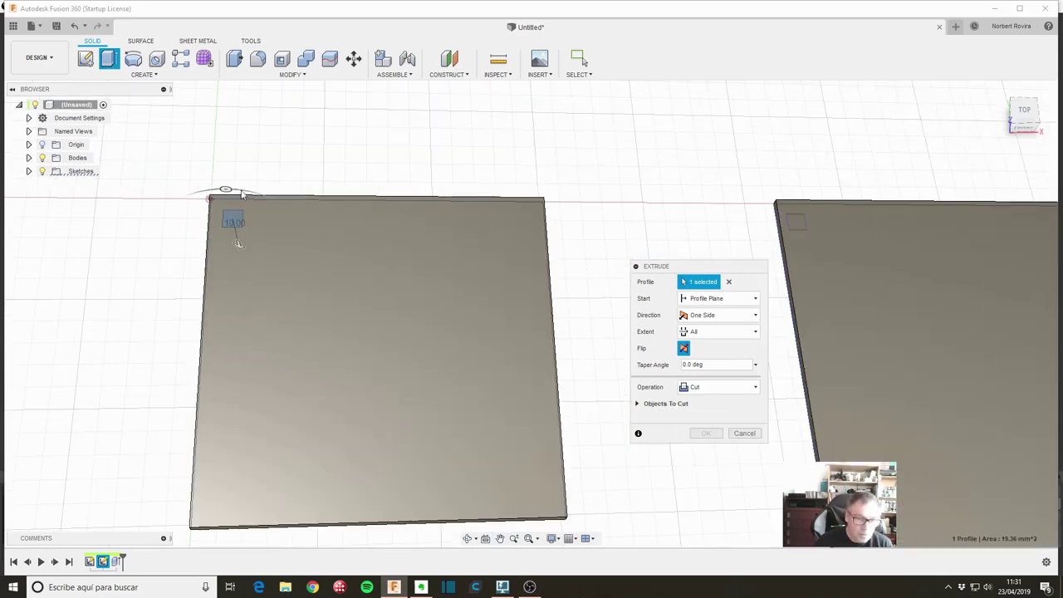
click(238, 243)
Cut both small square profiles through all, with the direction flipped into the plates.
scroll(417, 280, down, 3)
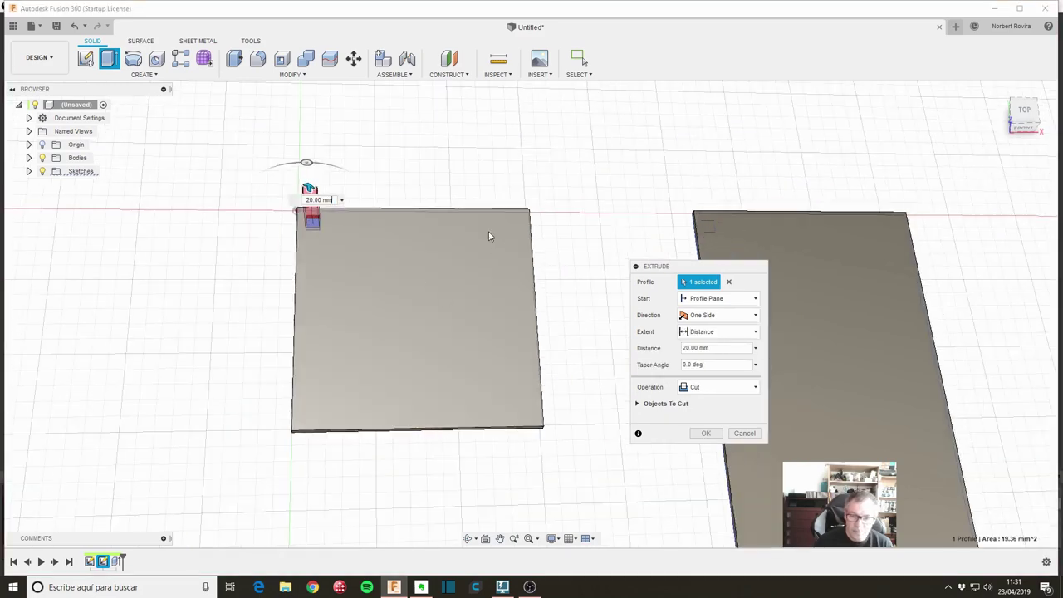
scroll(488, 230, down, 2)
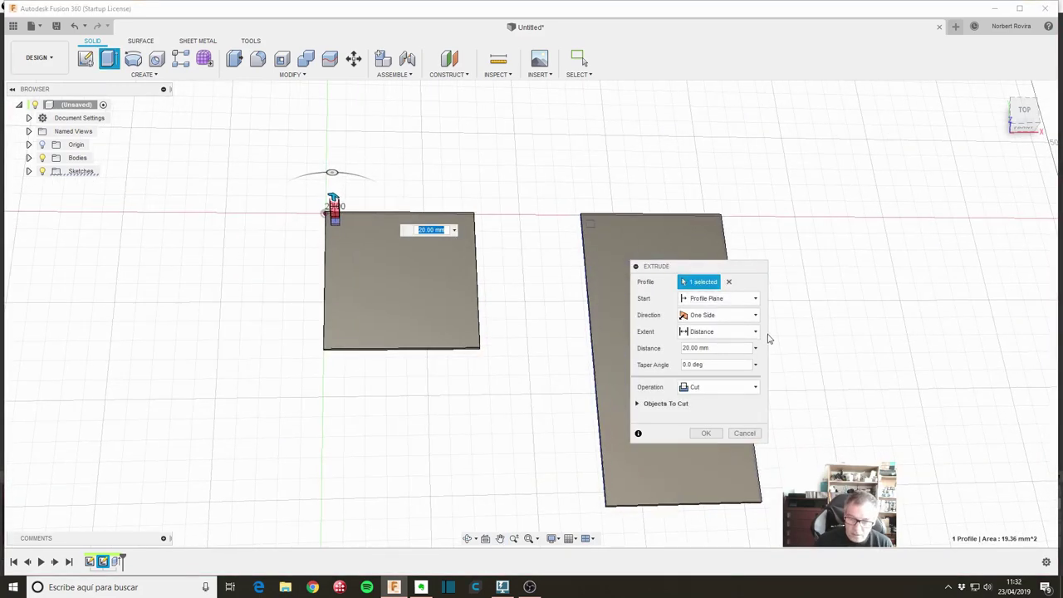
click(752, 331)
click(719, 376)
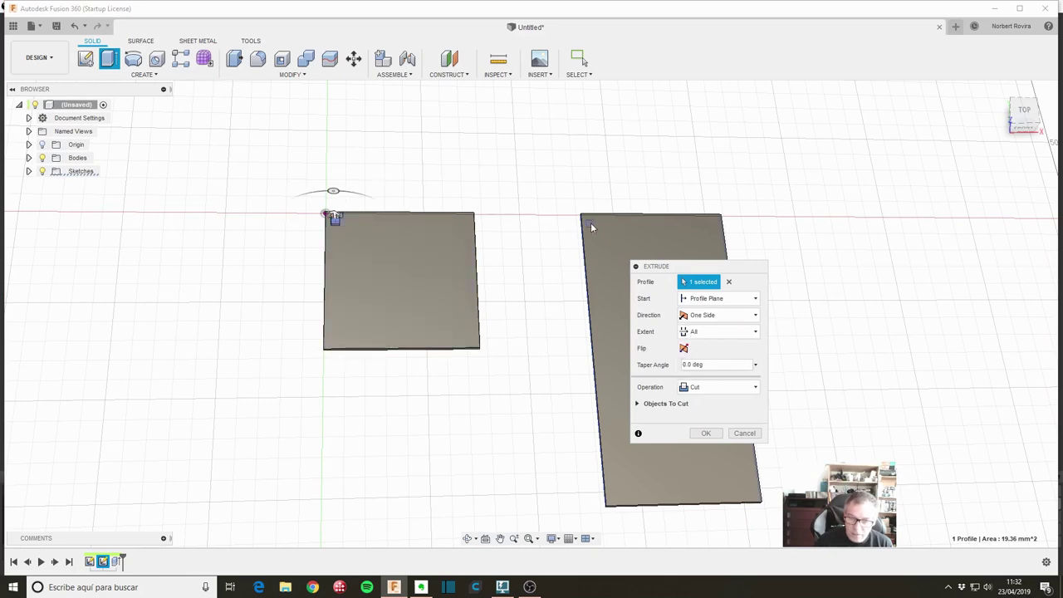
scroll(304, 221, up, 5)
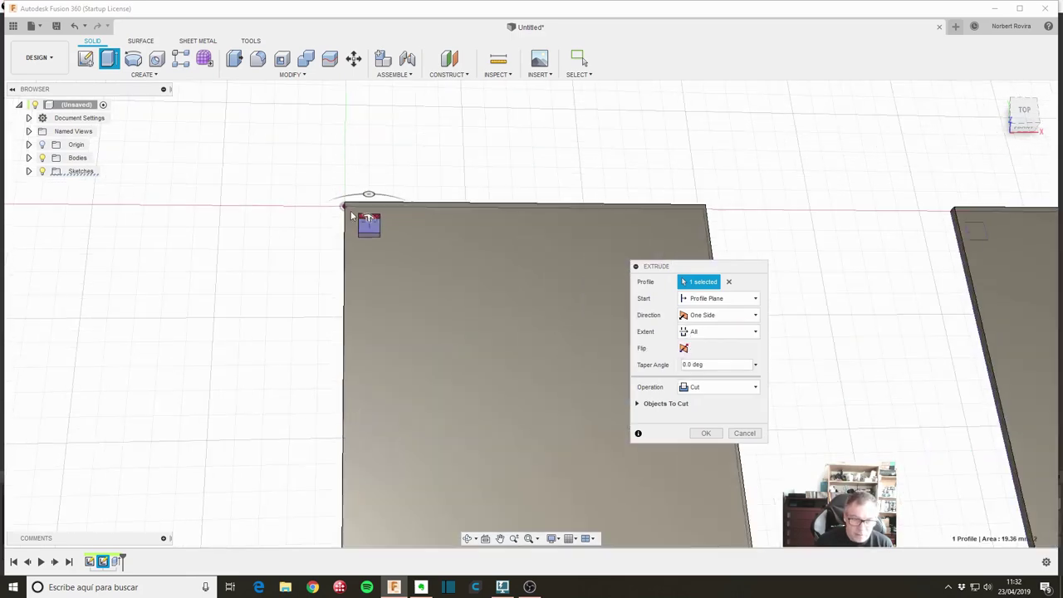
scroll(363, 270, down, 3)
scroll(484, 258, down, 3)
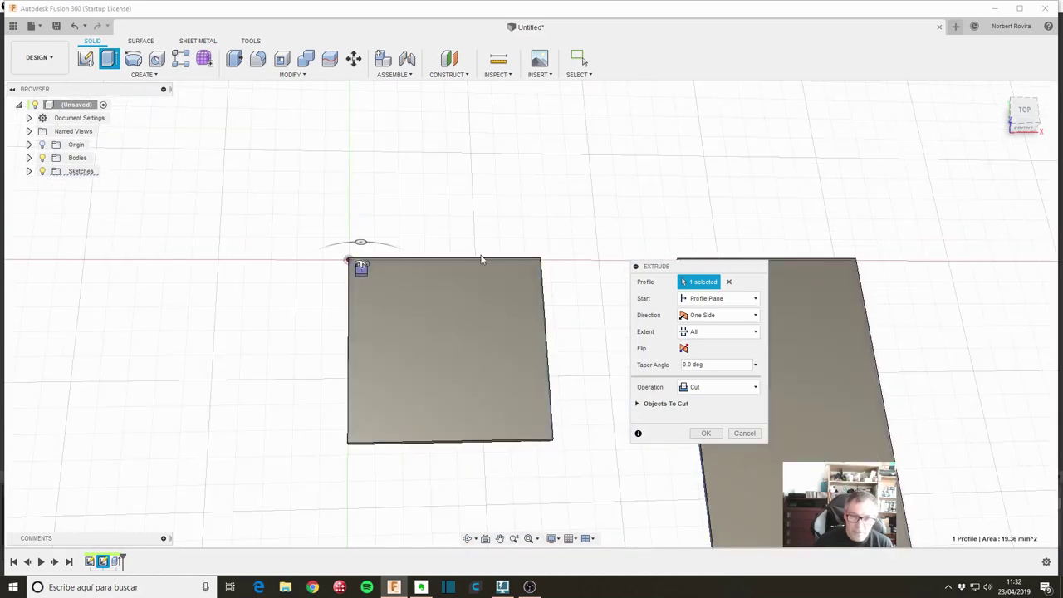
scroll(311, 213, down, 2)
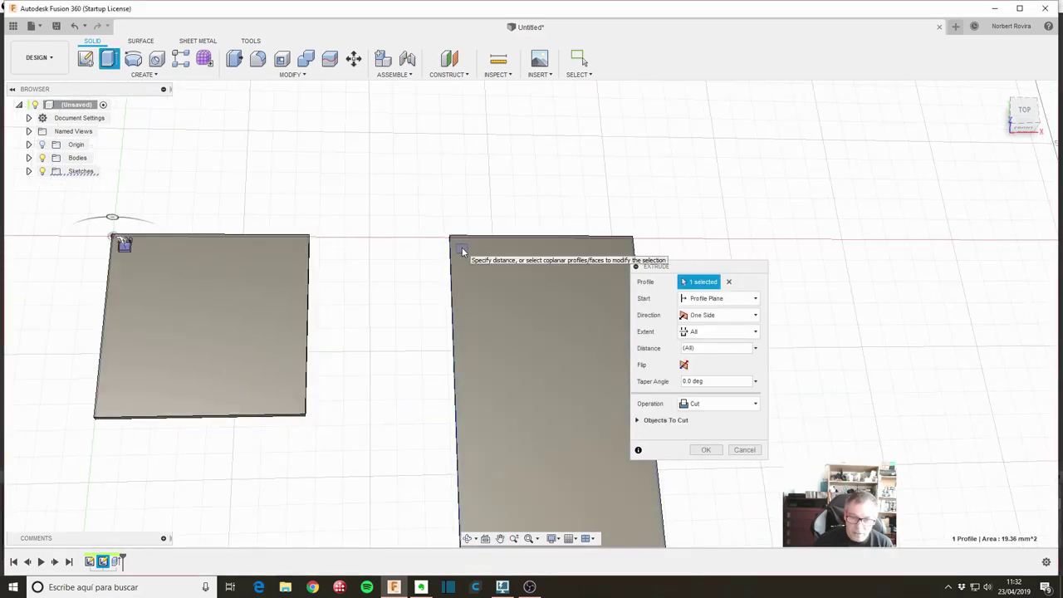
click(461, 246)
scroll(398, 267, down, 2)
middle_drag(383, 264, 443, 246)
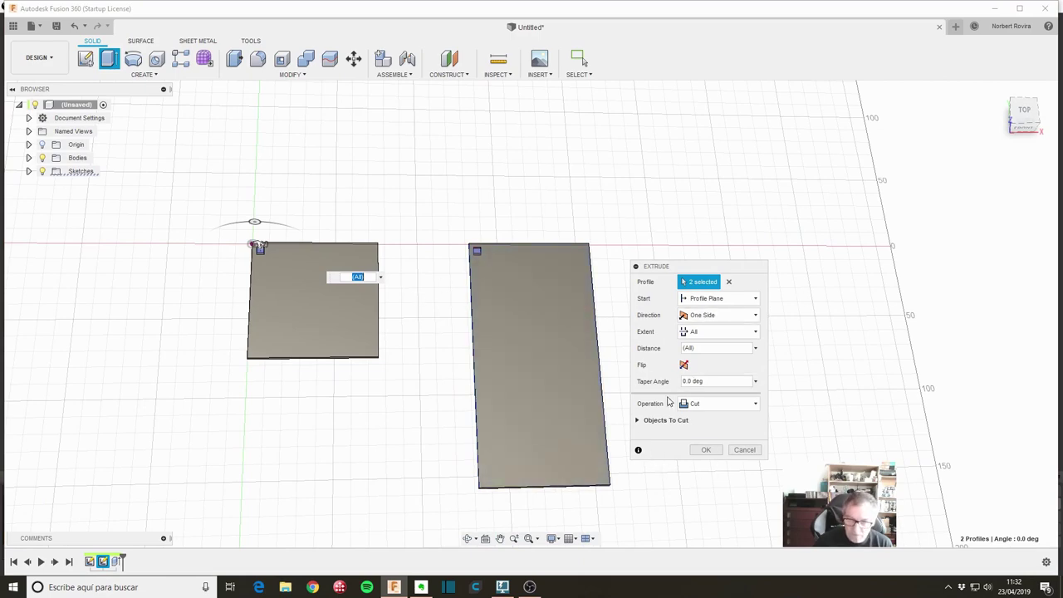
click(705, 450)
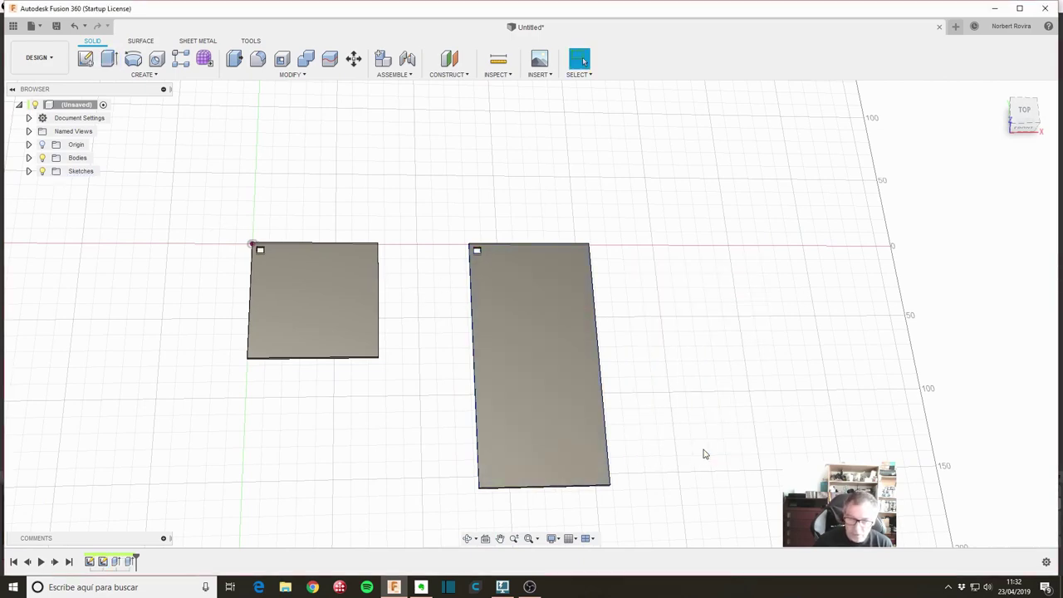
Begin a Rectangular Pattern of type Features with the square-hole cut (Extrude2) as the object.
scroll(409, 286, down, 1)
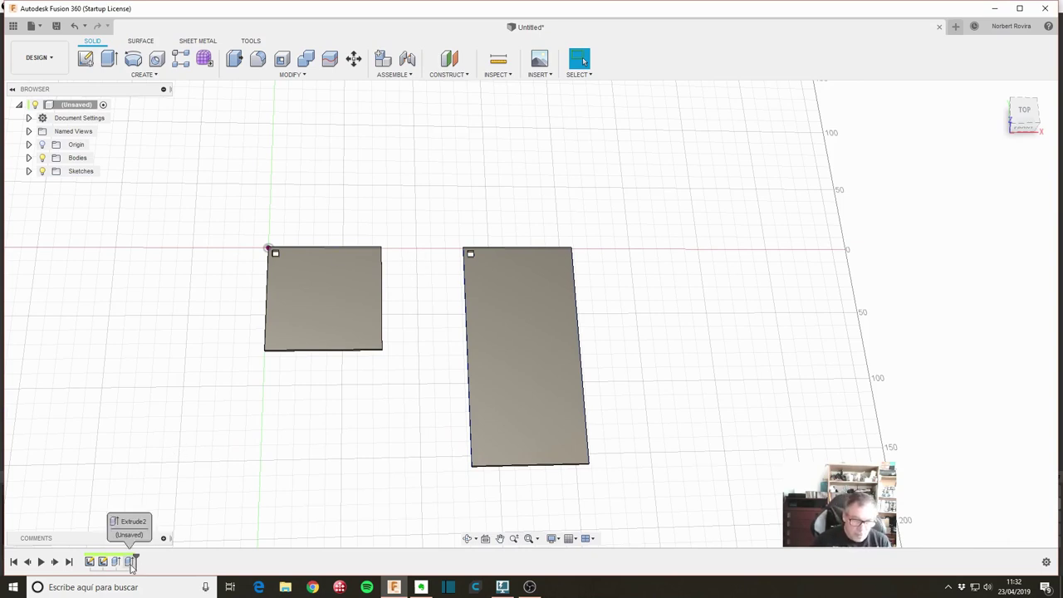
click(129, 563)
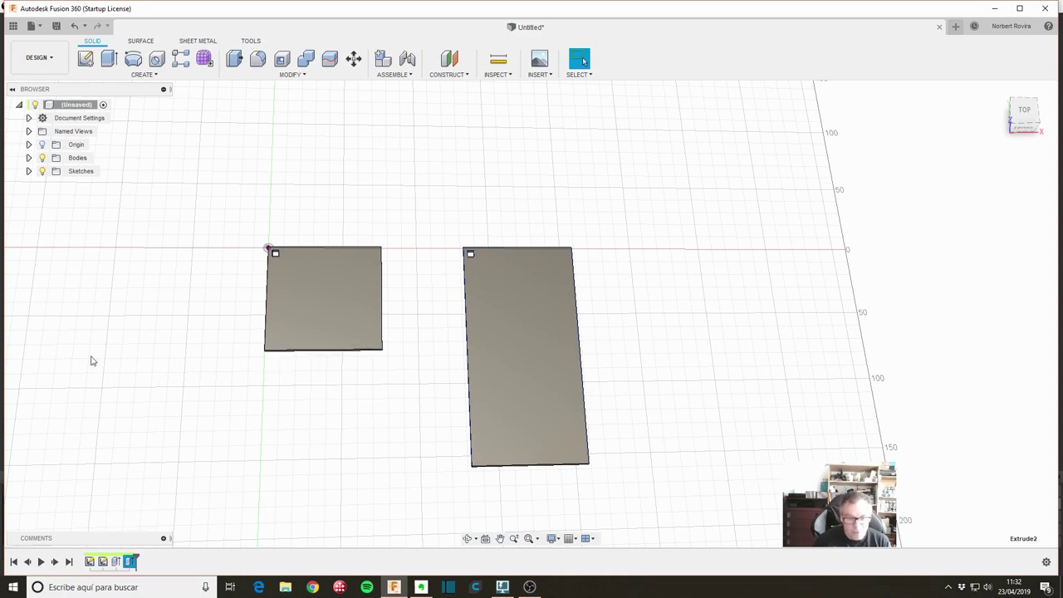
click(158, 75)
mouse_move(95, 328)
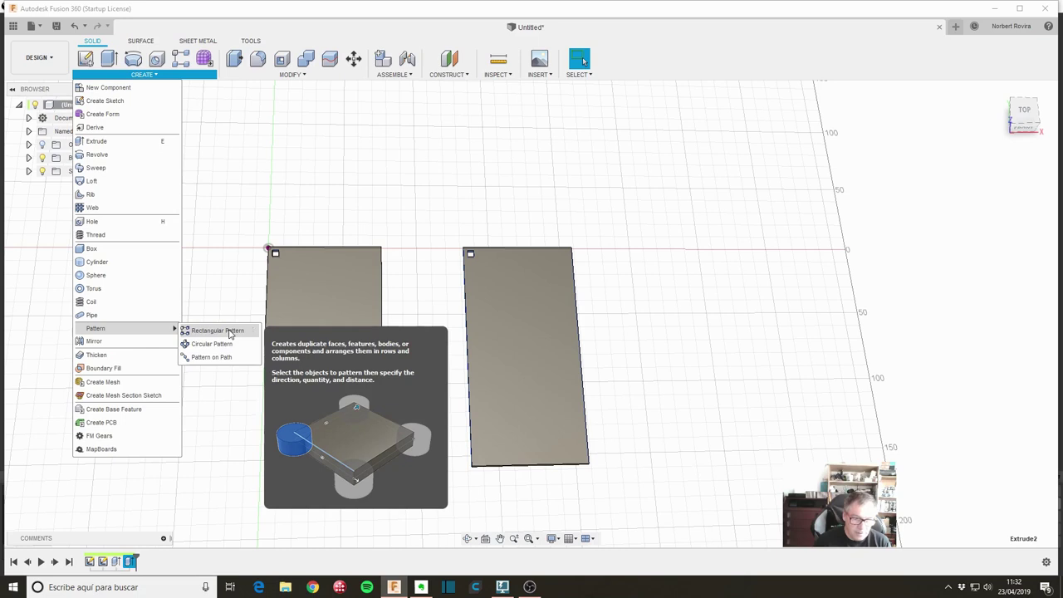
click(230, 334)
click(727, 282)
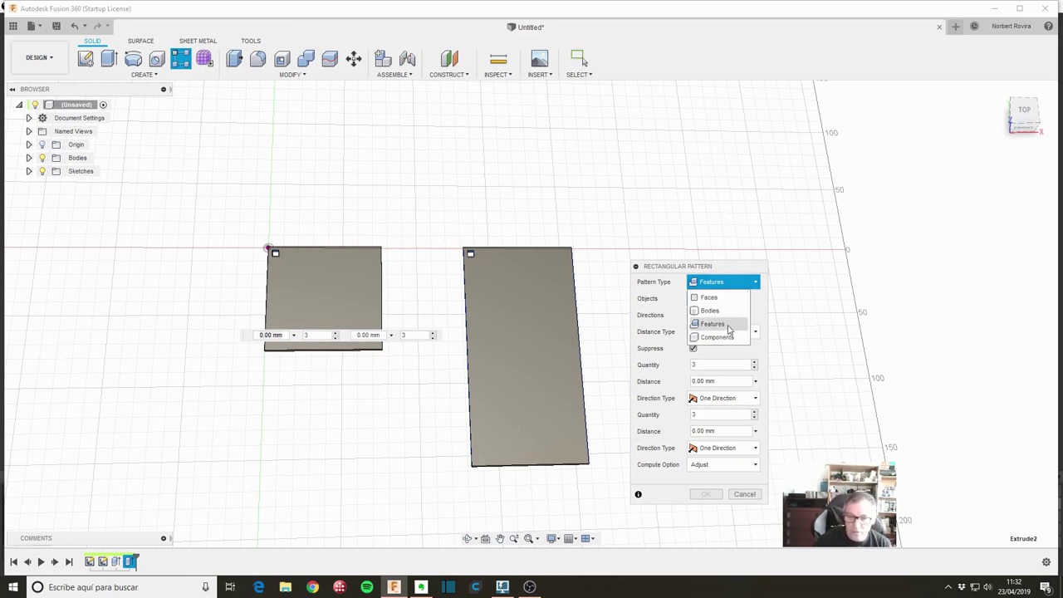
click(728, 324)
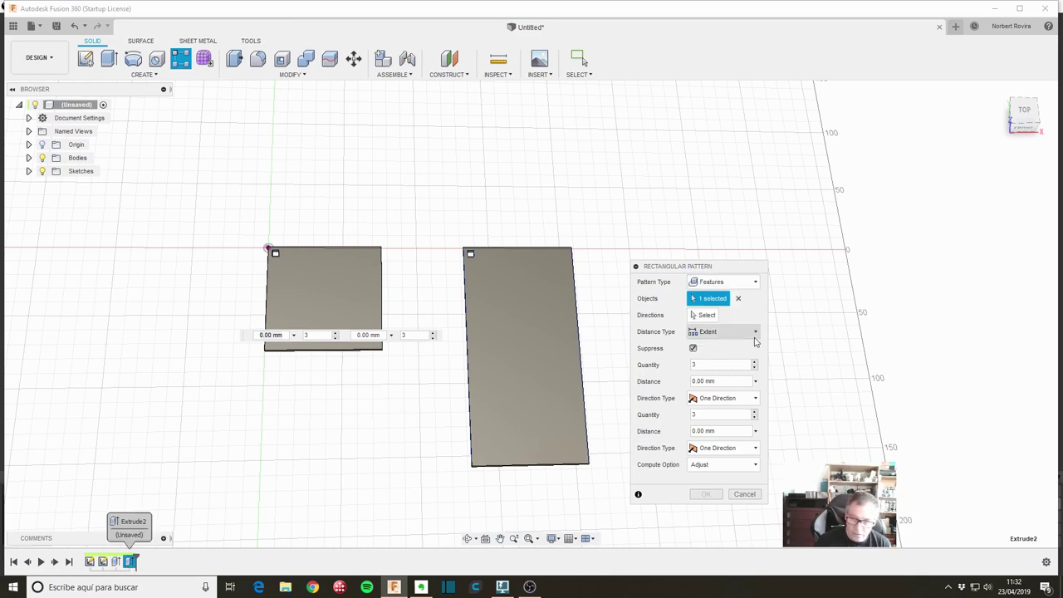
click(739, 300)
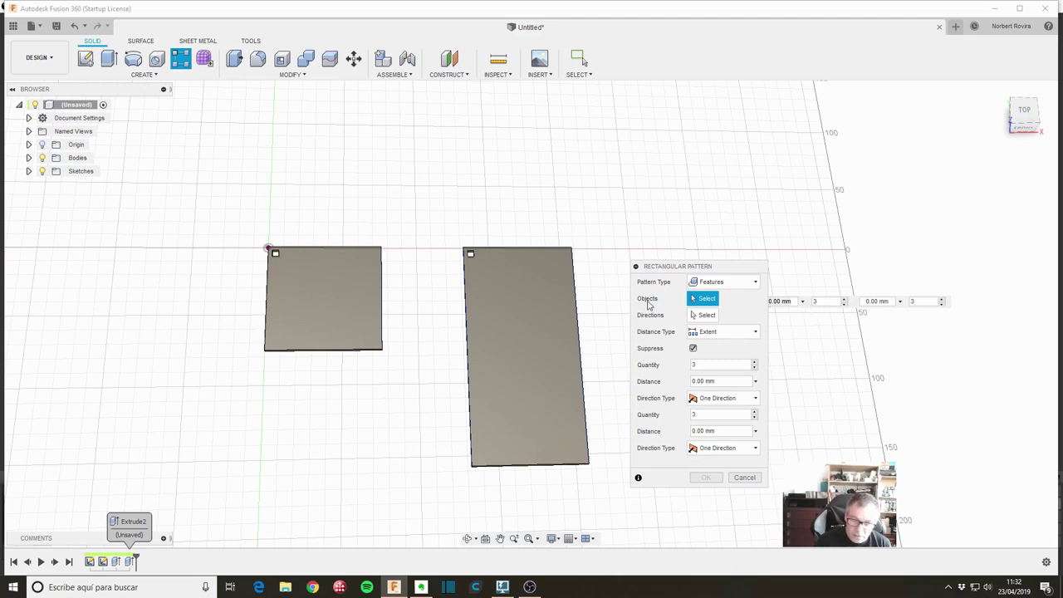
click(133, 563)
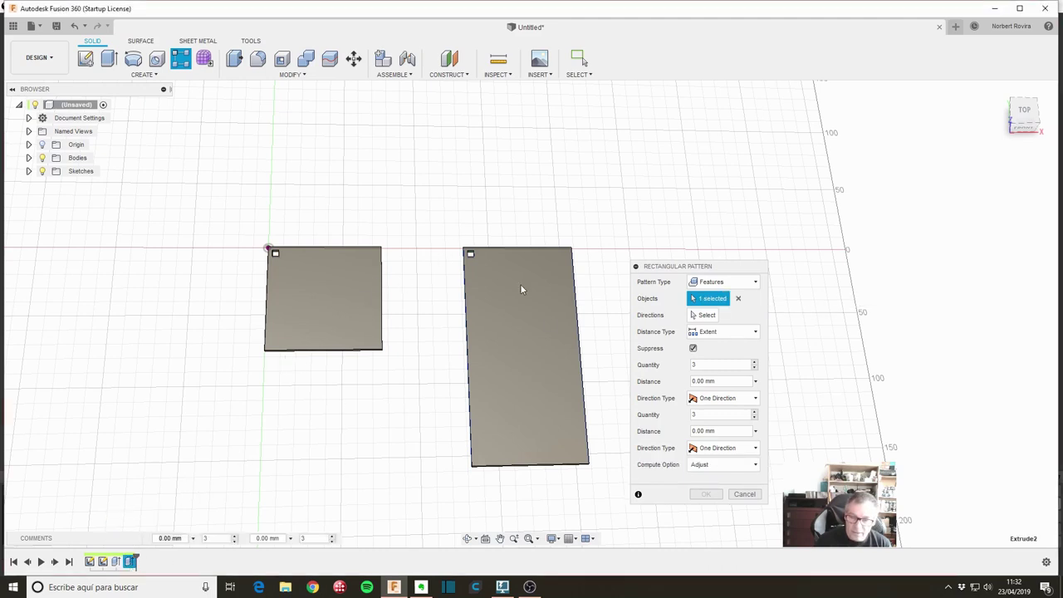
Set the pattern's first direction along the left plate's top edge and adjust its extents.
click(699, 316)
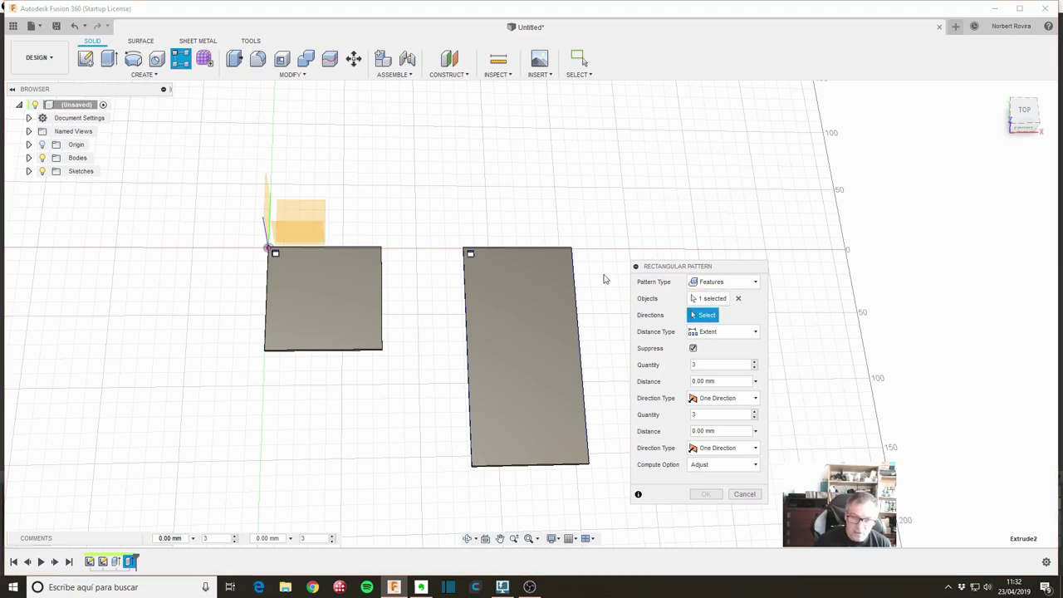
click(332, 249)
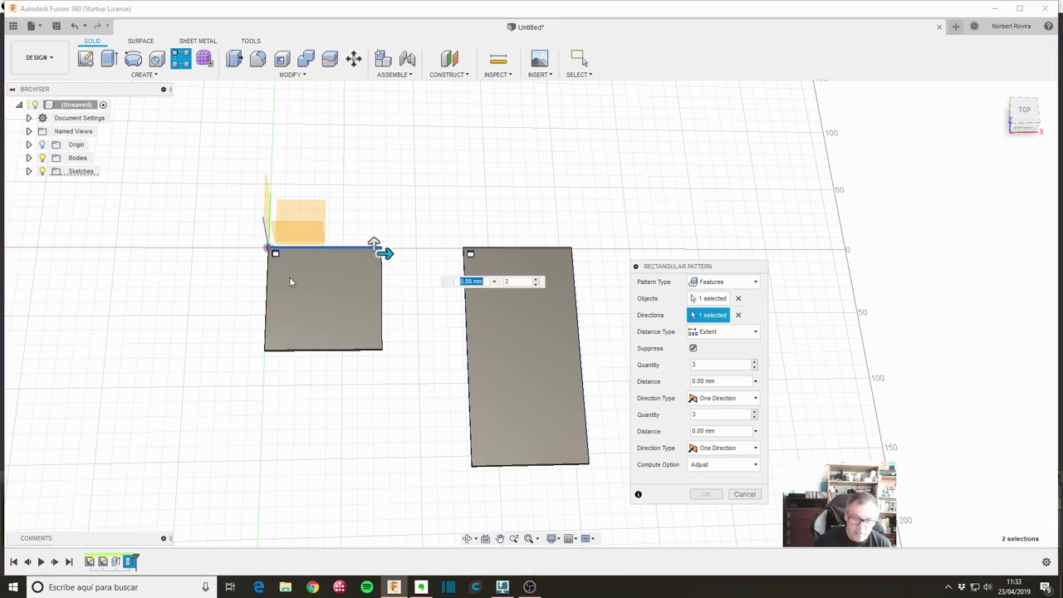
click(270, 219)
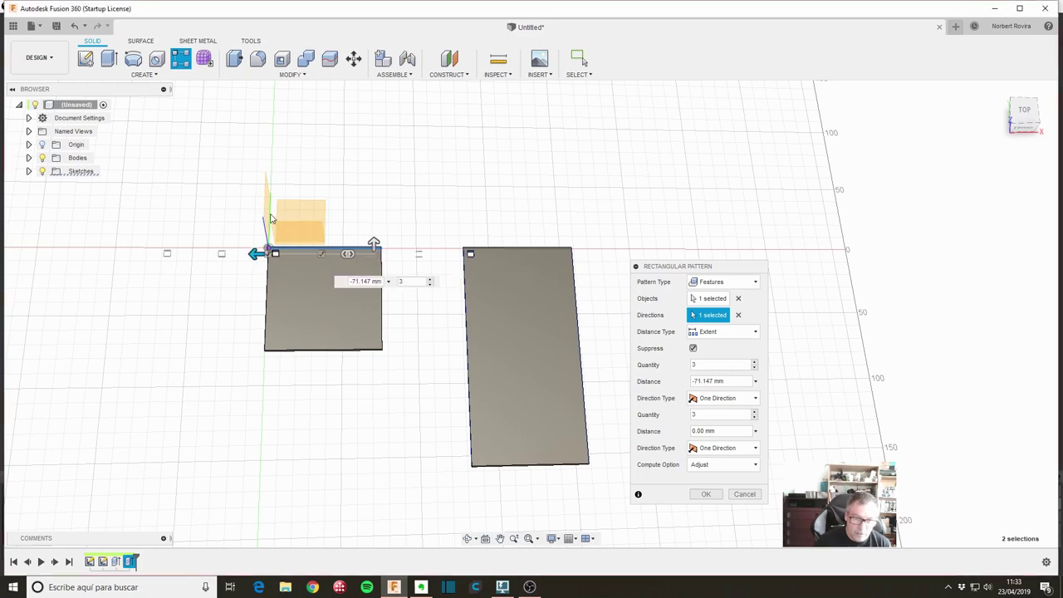
drag(374, 242, 375, 316)
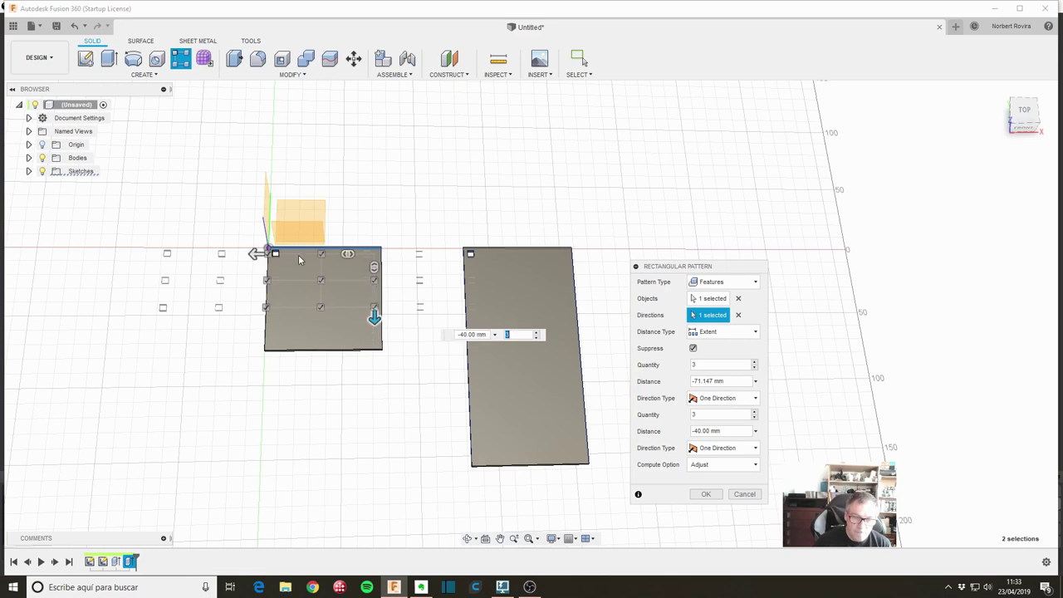
mouse_move(254, 253)
mouse_down()
mouse_move(284, 254)
mouse_move(274, 253)
mouse_up()
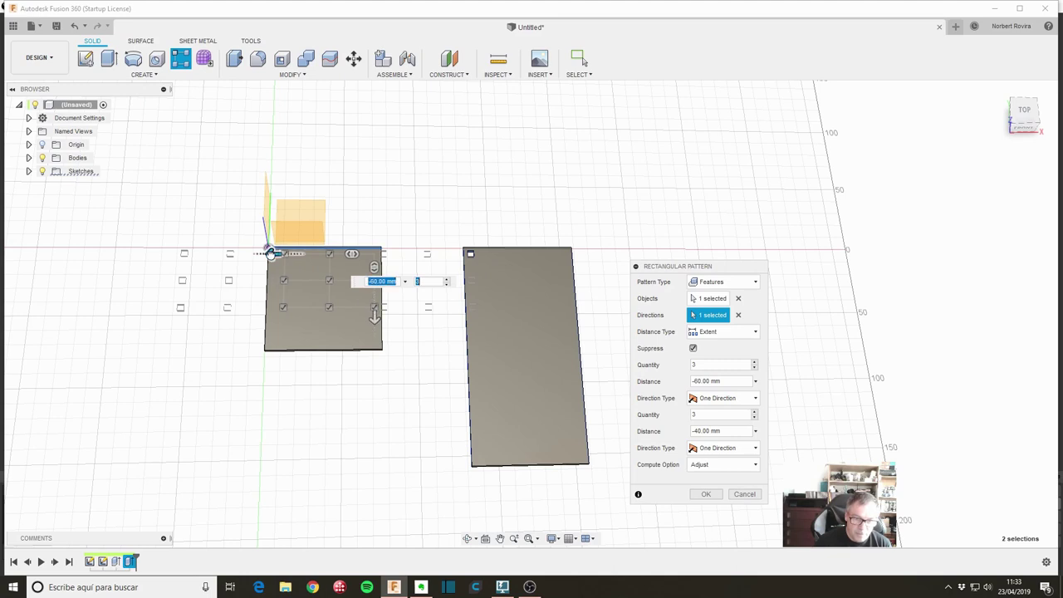
mouse_move(274, 253)
mouse_down()
mouse_move(358, 258)
mouse_move(308, 257)
mouse_up()
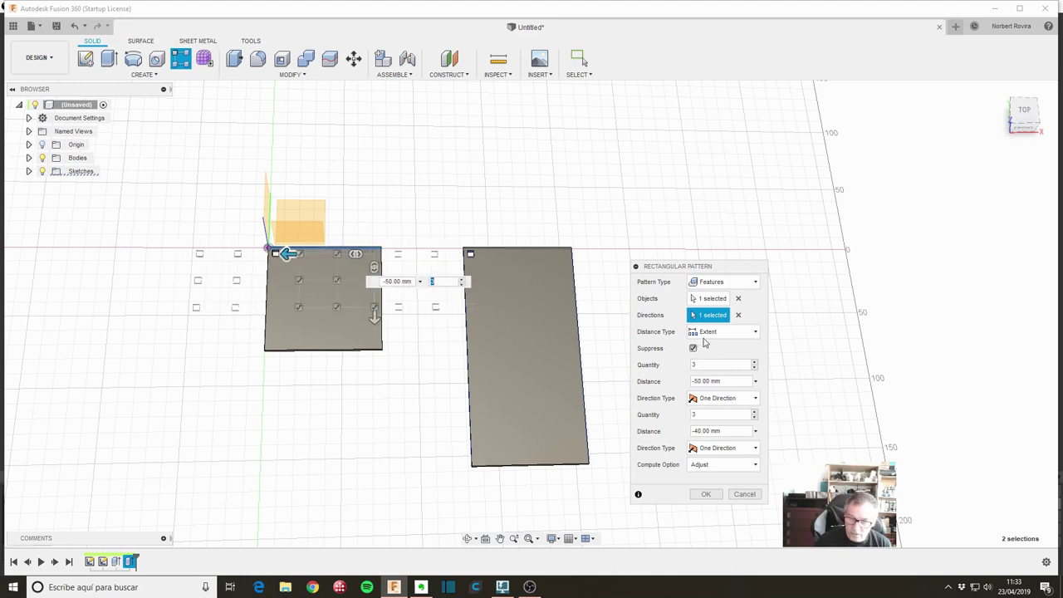
Set 12 instances in the first direction and the Optimized compute option.
click(756, 333)
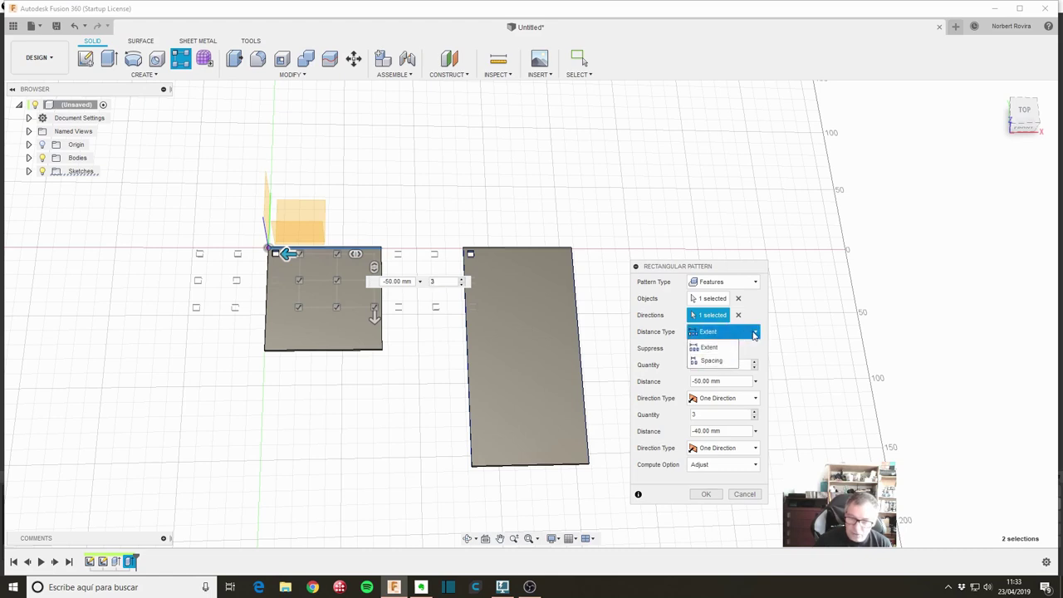
click(754, 332)
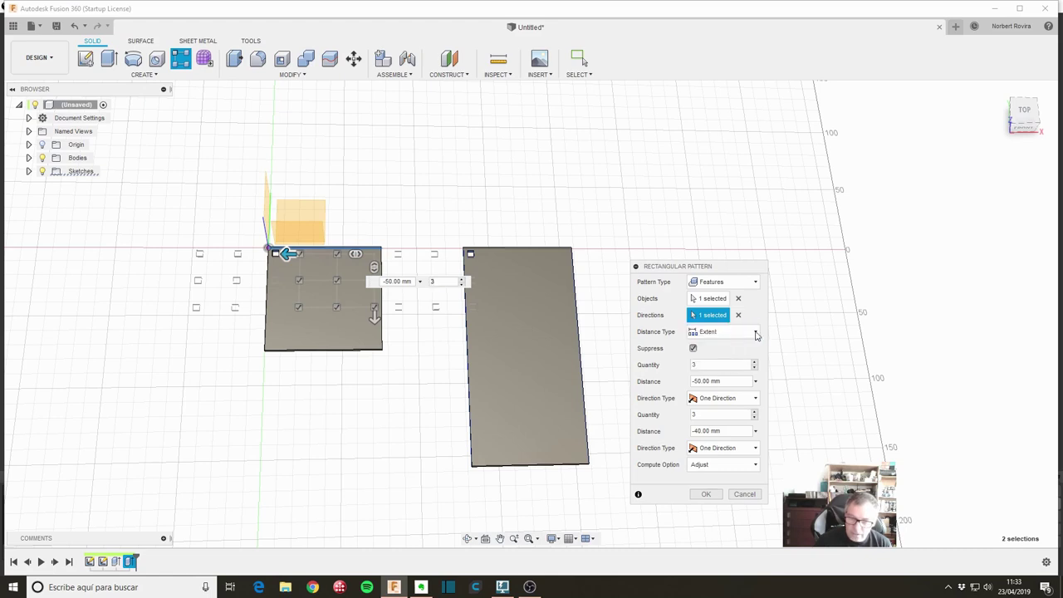
double_click(695, 364)
text(12)
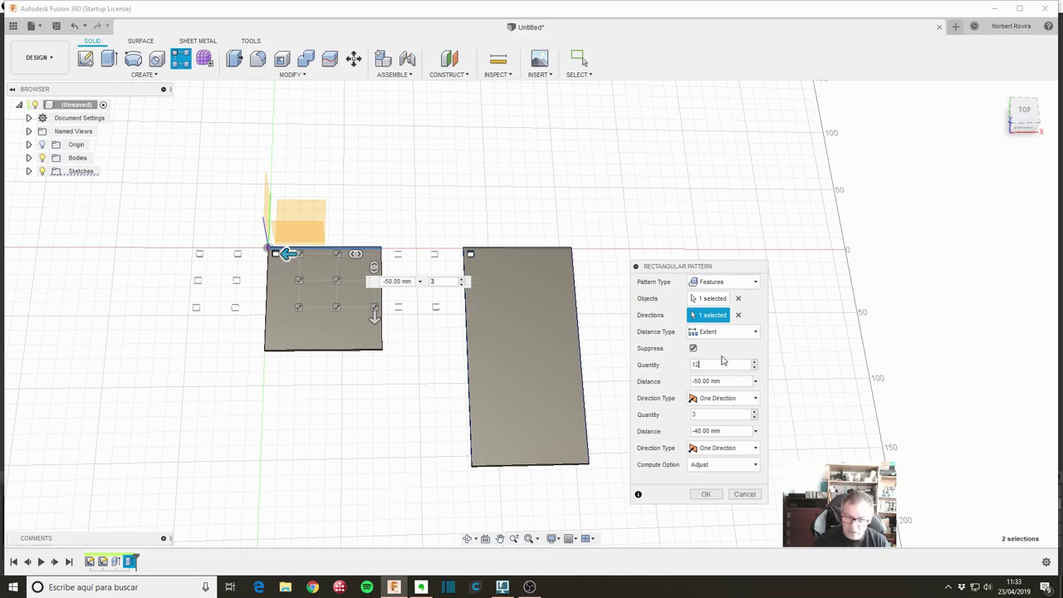
click(706, 414)
text(12)
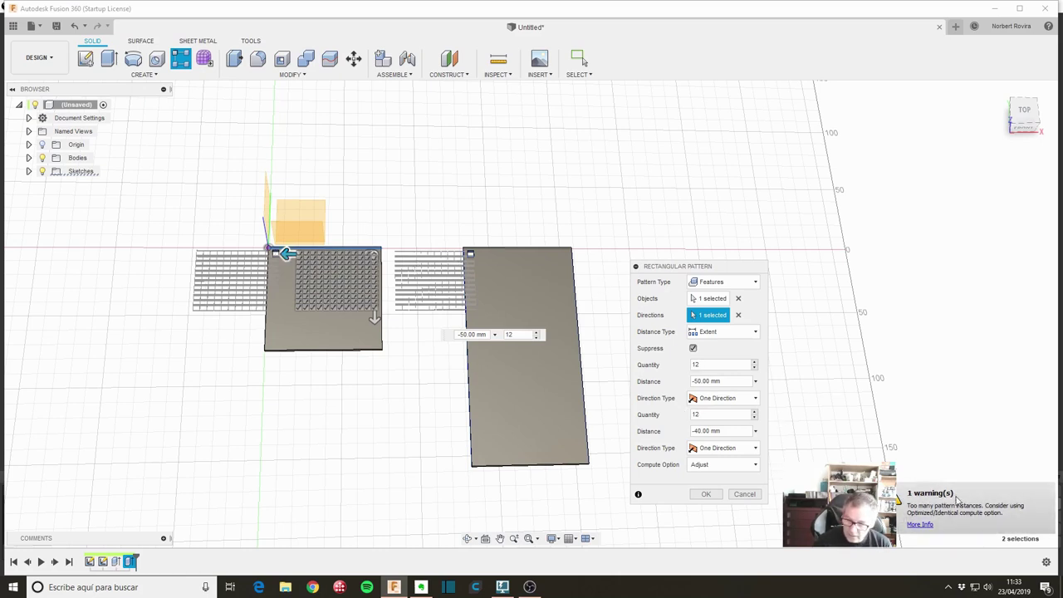
click(754, 467)
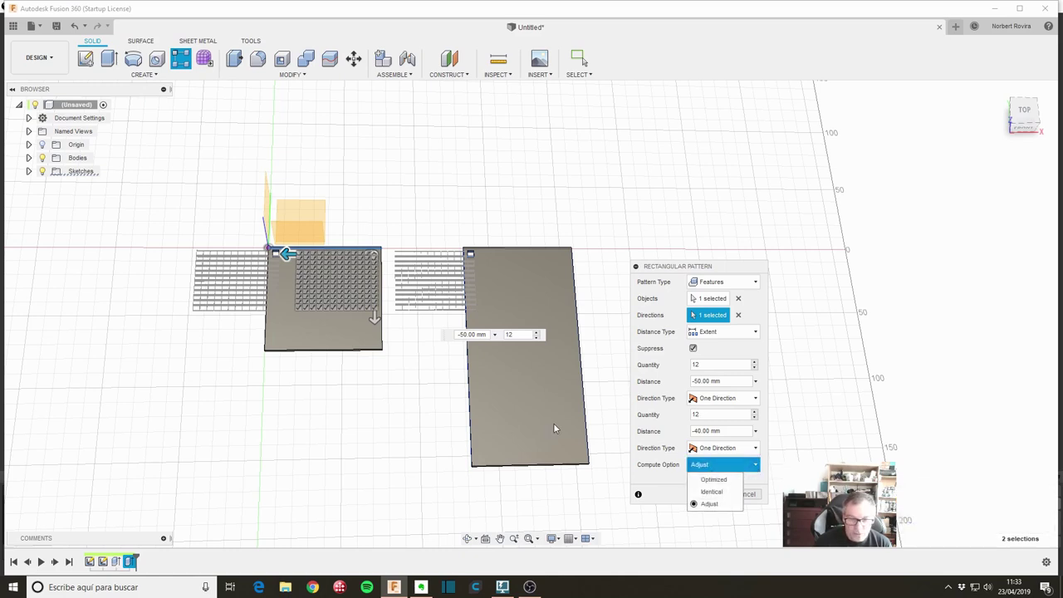
click(714, 480)
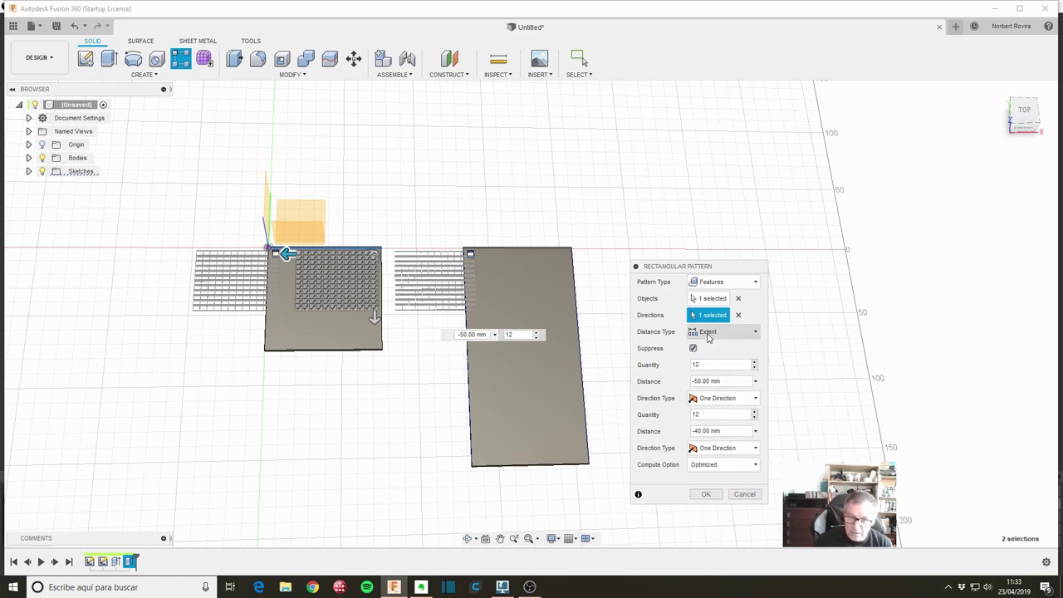
Switch to Spacing with 4.4+1.6 and -4.4+1.6 mm distances and finish the 12 × 12 pattern.
click(737, 333)
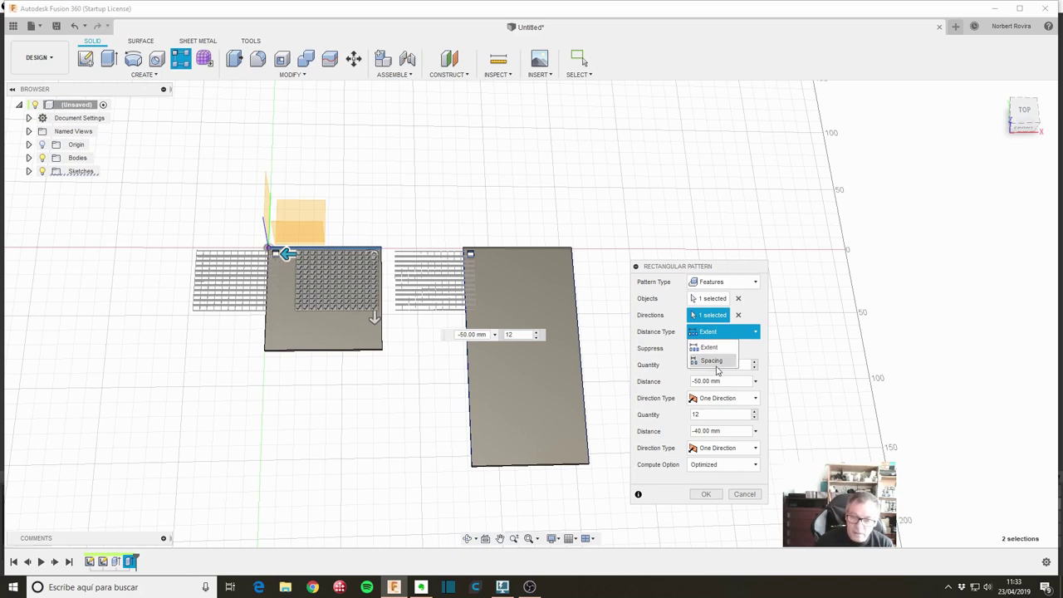
click(722, 361)
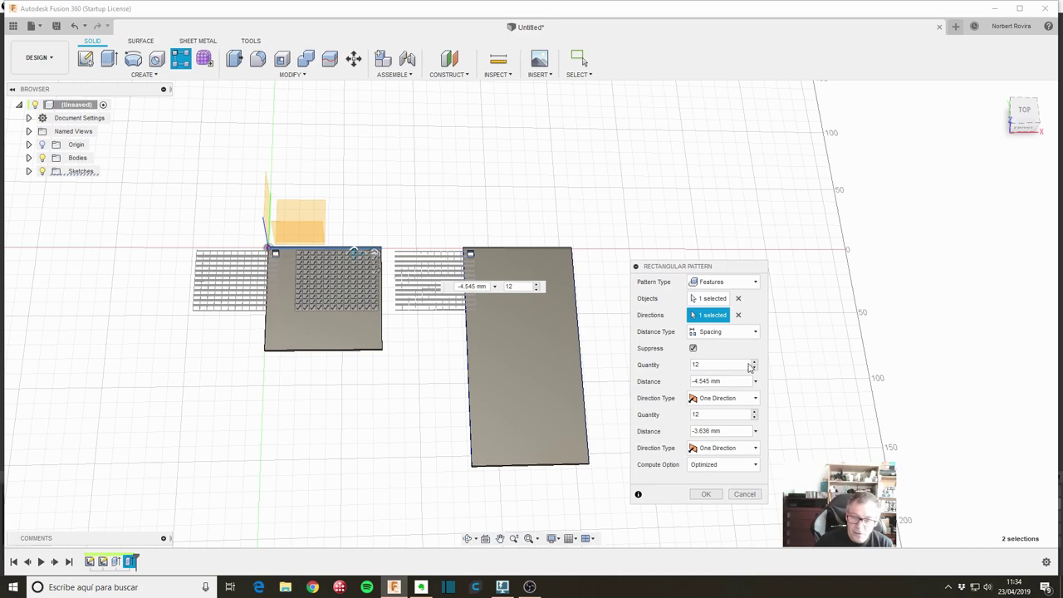
drag(729, 386, 683, 384)
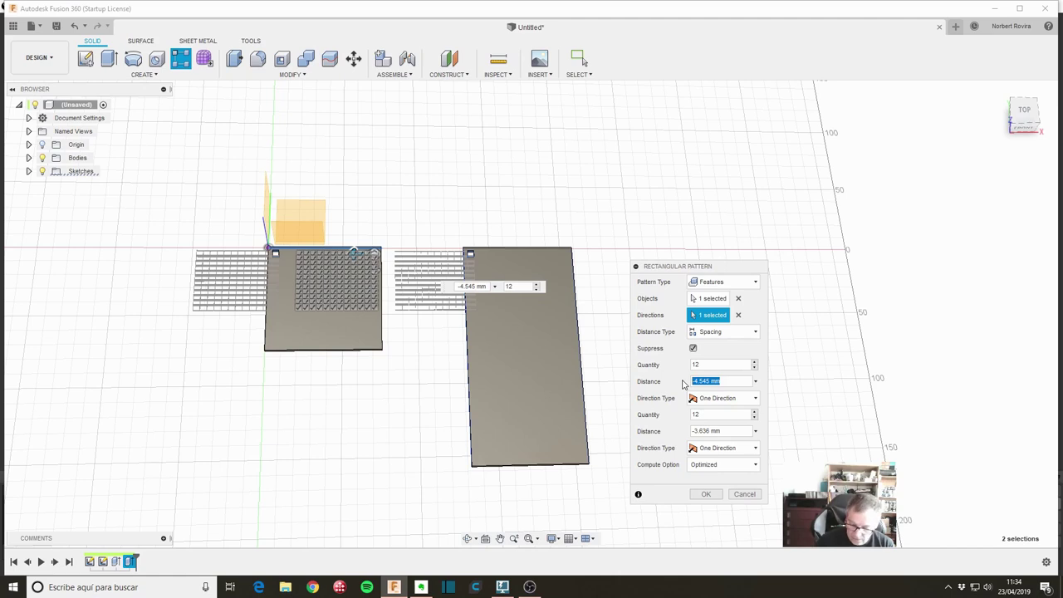
text(4.4)
key(Return)
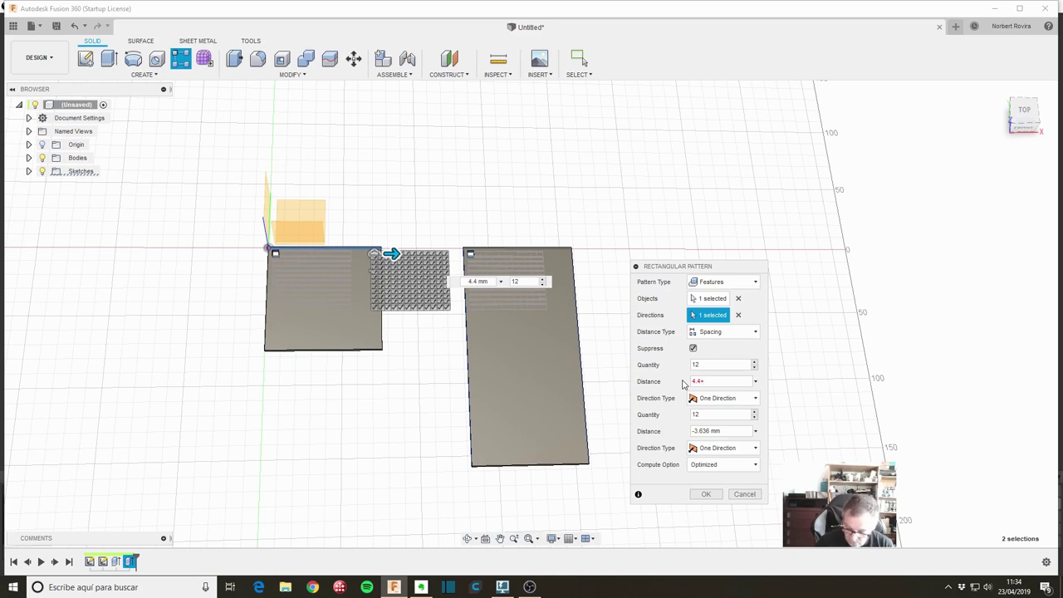
text(1.6)
key(Return)
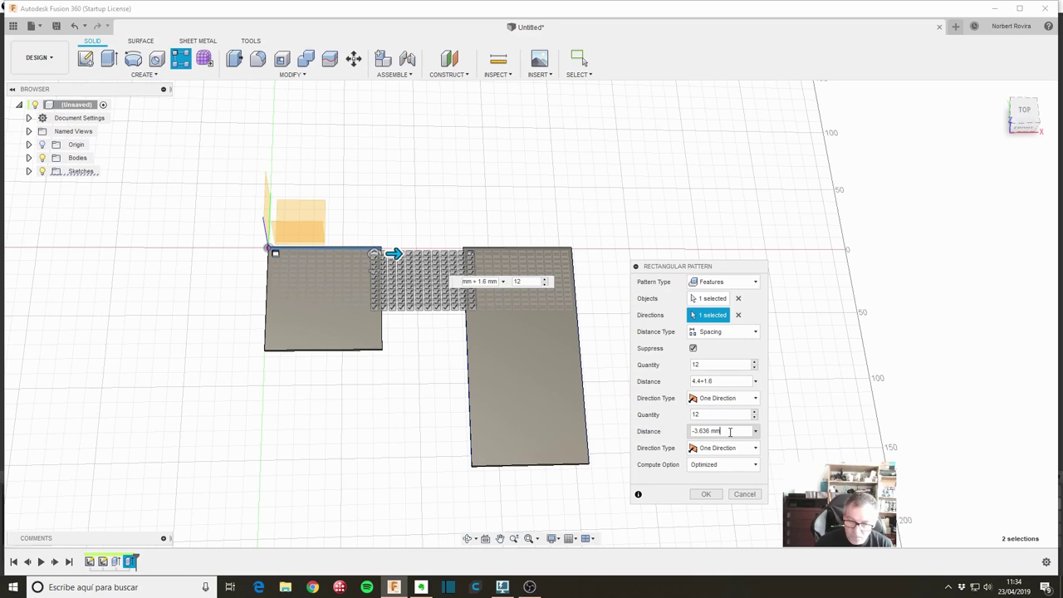
drag(730, 431, 679, 431)
text(4.4+1.6)
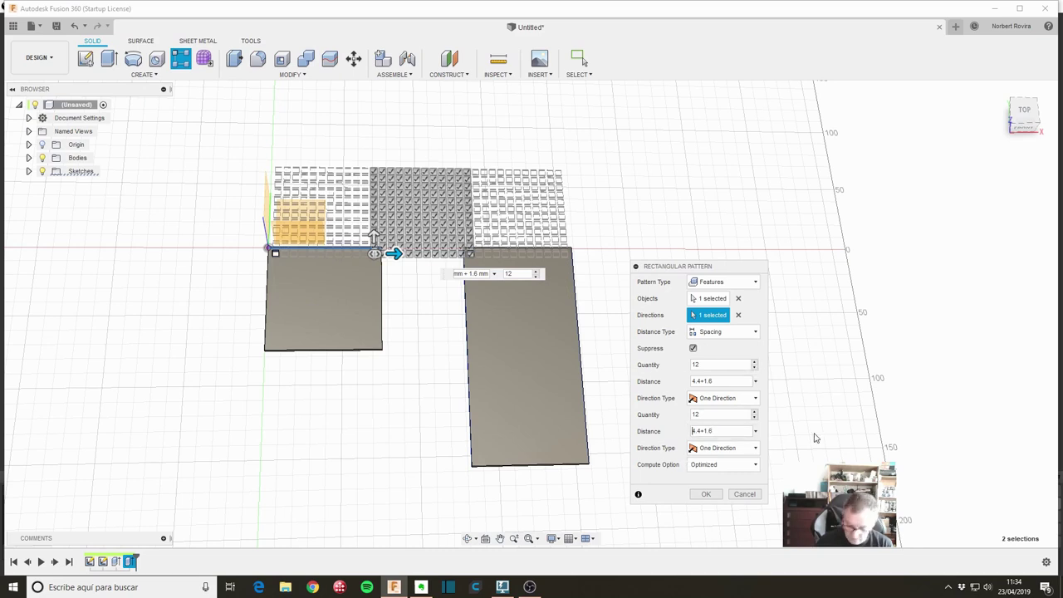
text(-)
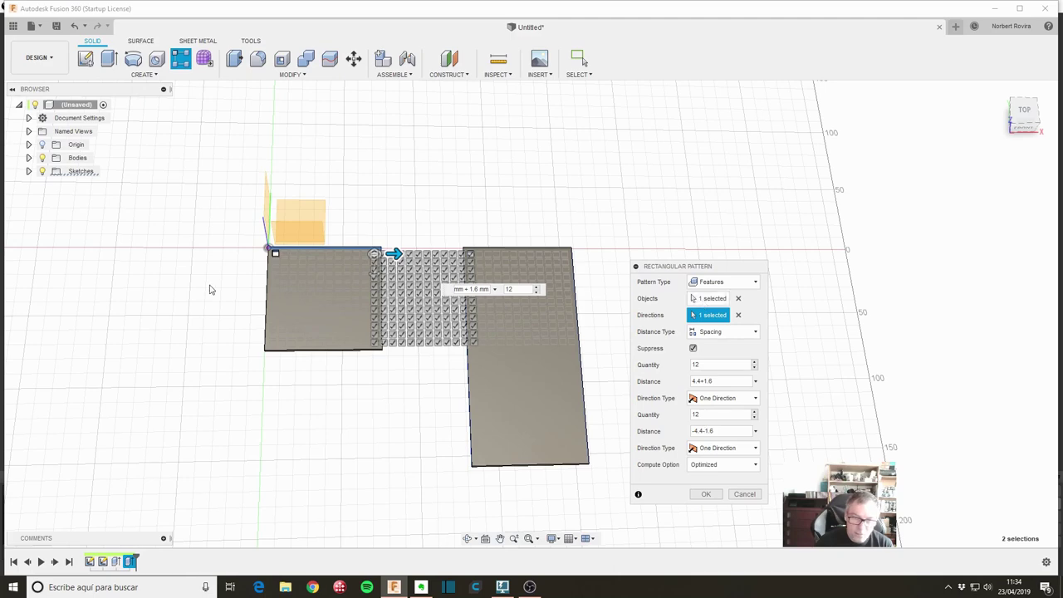
scroll(310, 274, up, 2)
scroll(311, 274, up, 2)
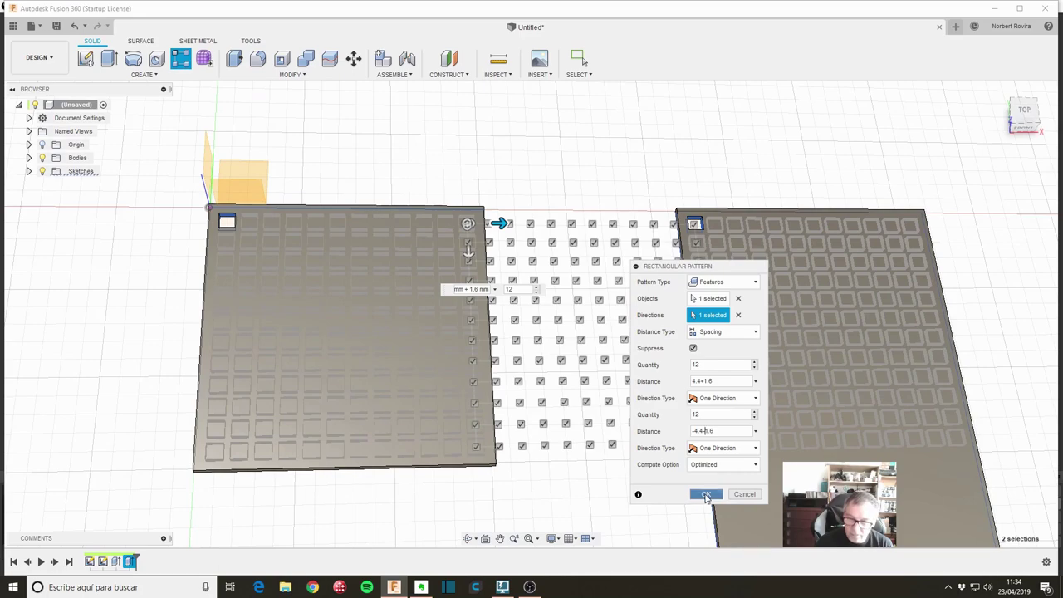
click(705, 495)
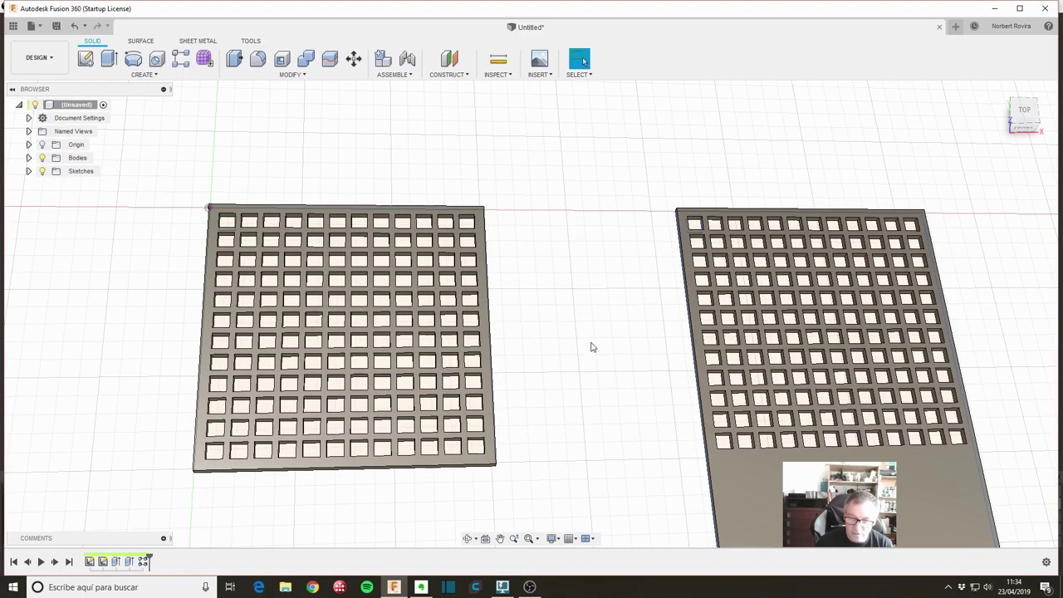
scroll(558, 357, down, 3)
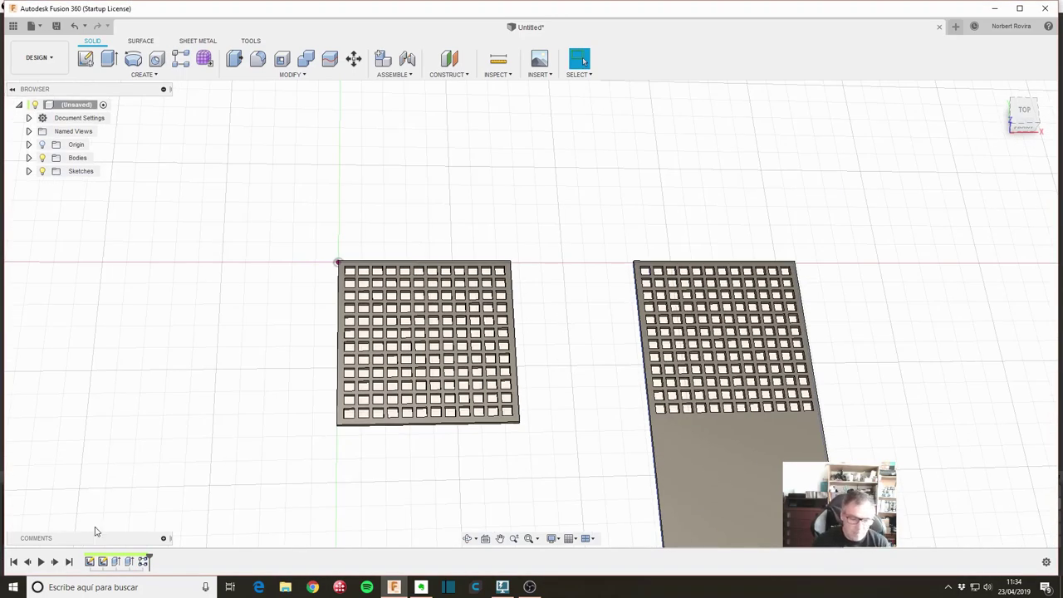
right_click(143, 562)
click(208, 471)
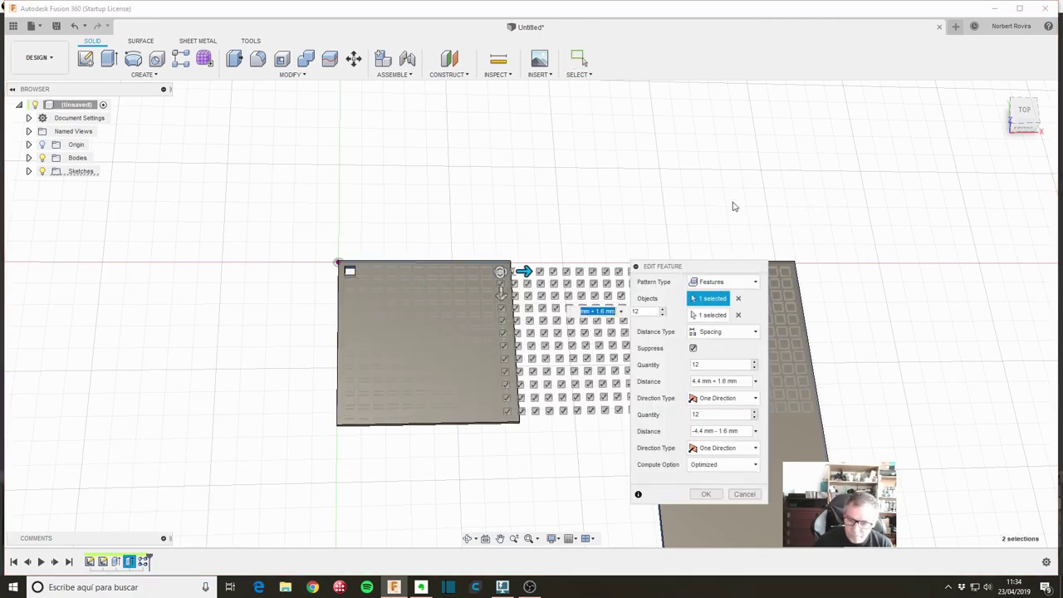
middle_drag(733, 206, 576, 152)
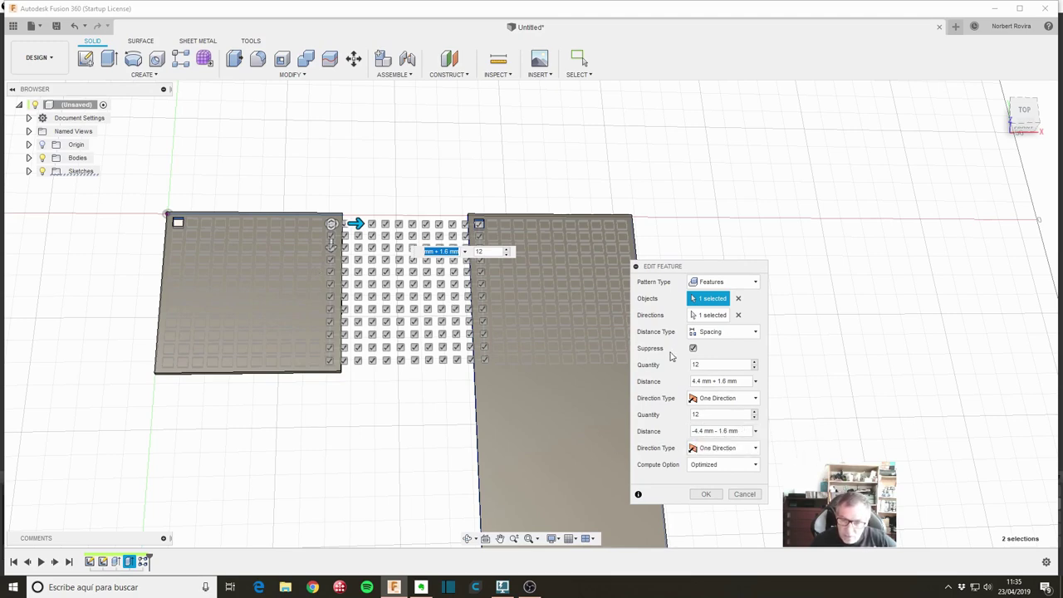
click(705, 494)
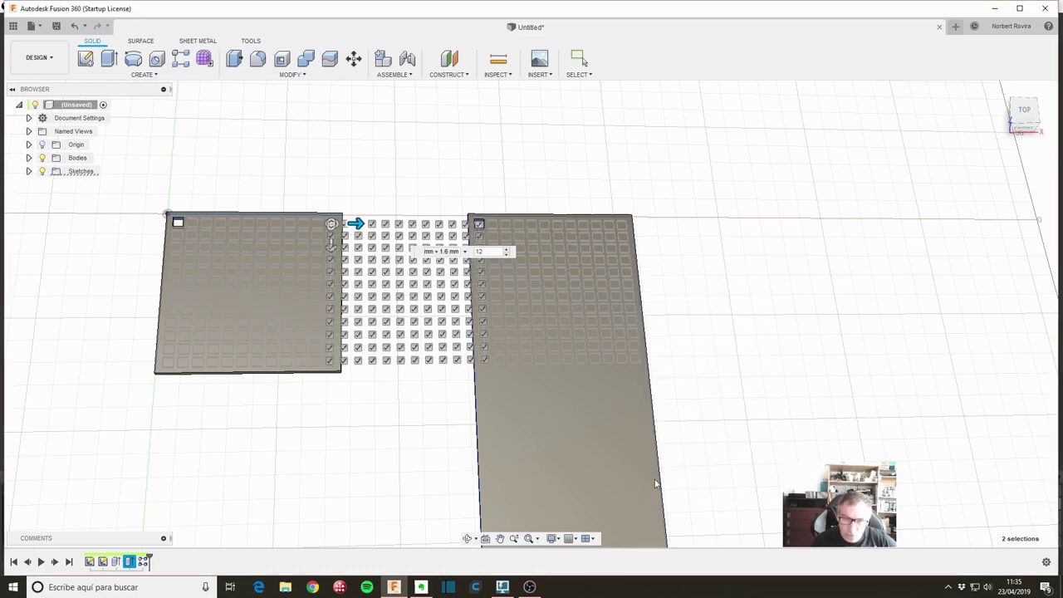
scroll(364, 375, down, 2)
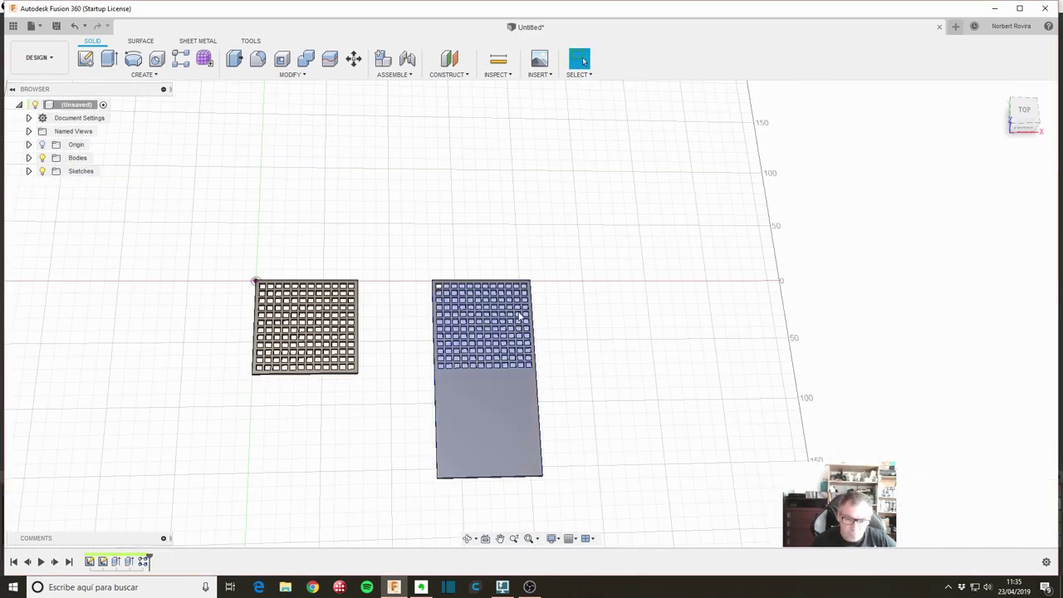
middle_drag(384, 348, 411, 304)
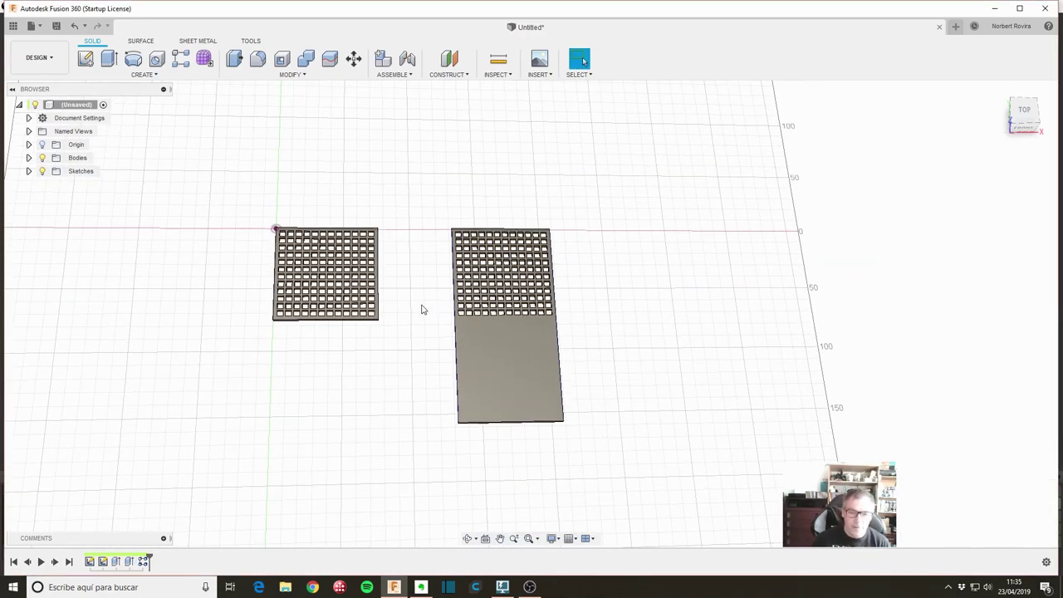
scroll(420, 309, up, 2)
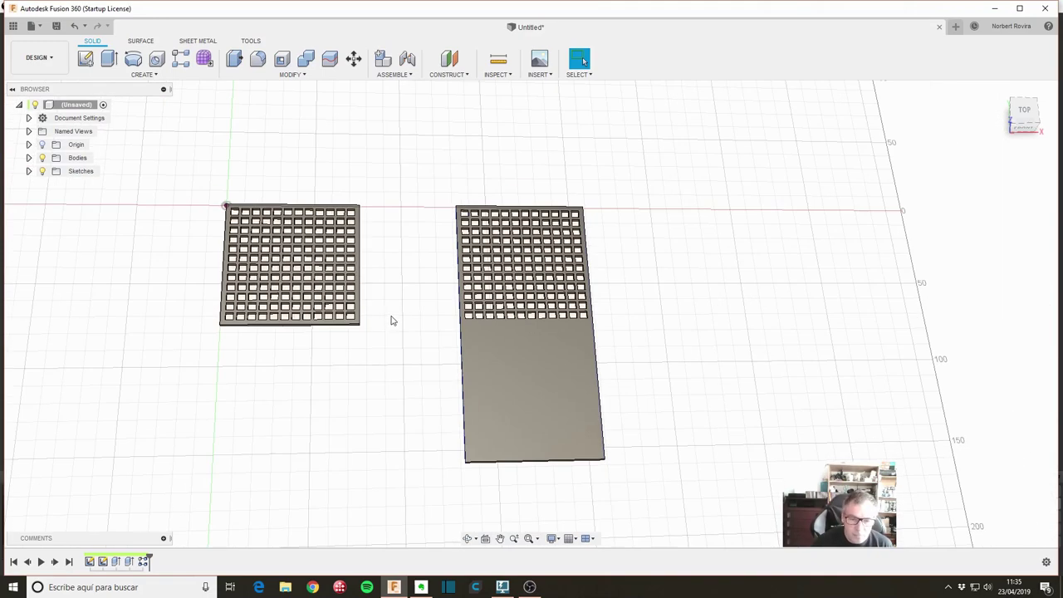
scroll(256, 297, up, 2)
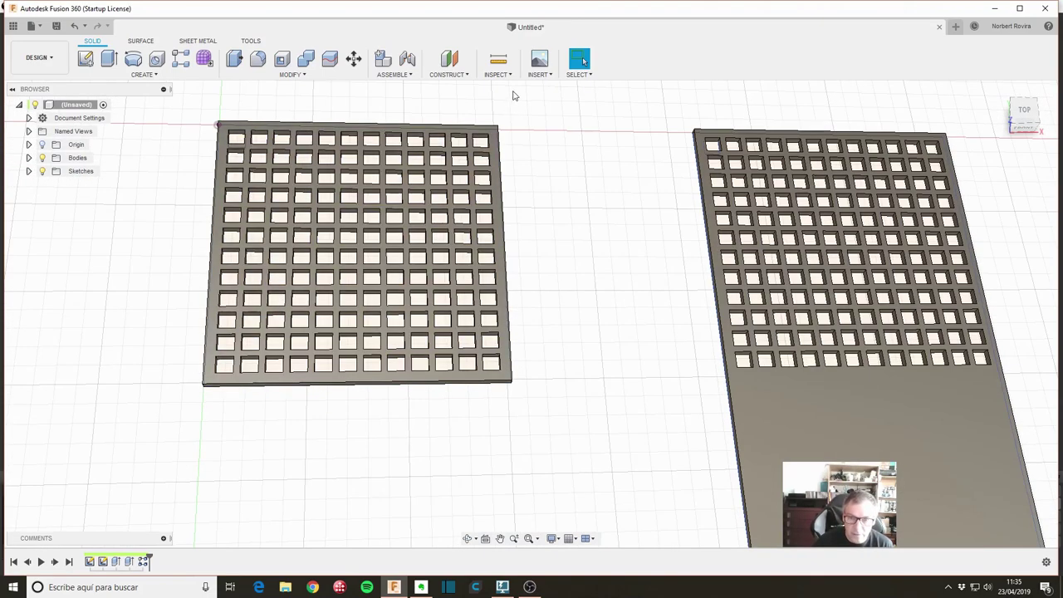
Measure from a corner hole's edge to the plate's outer edge, showing a 2.80 mm border.
click(501, 64)
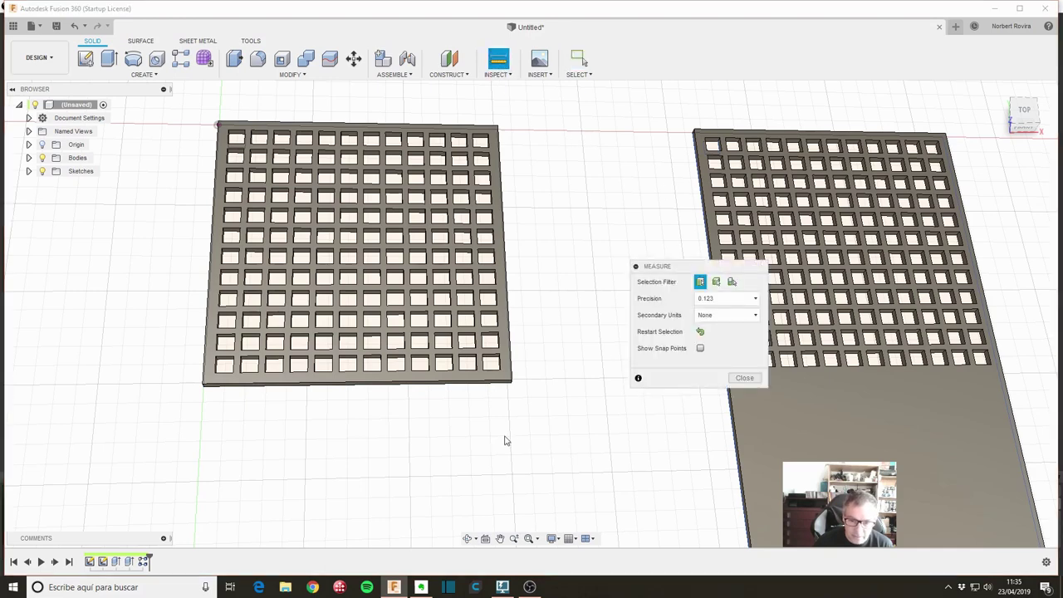
click(490, 383)
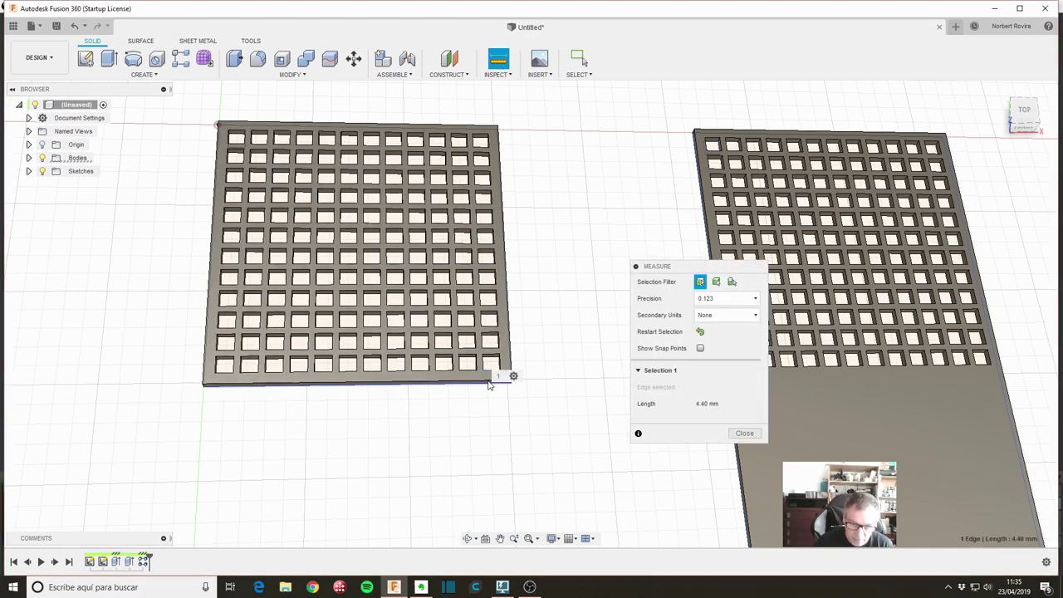
click(493, 382)
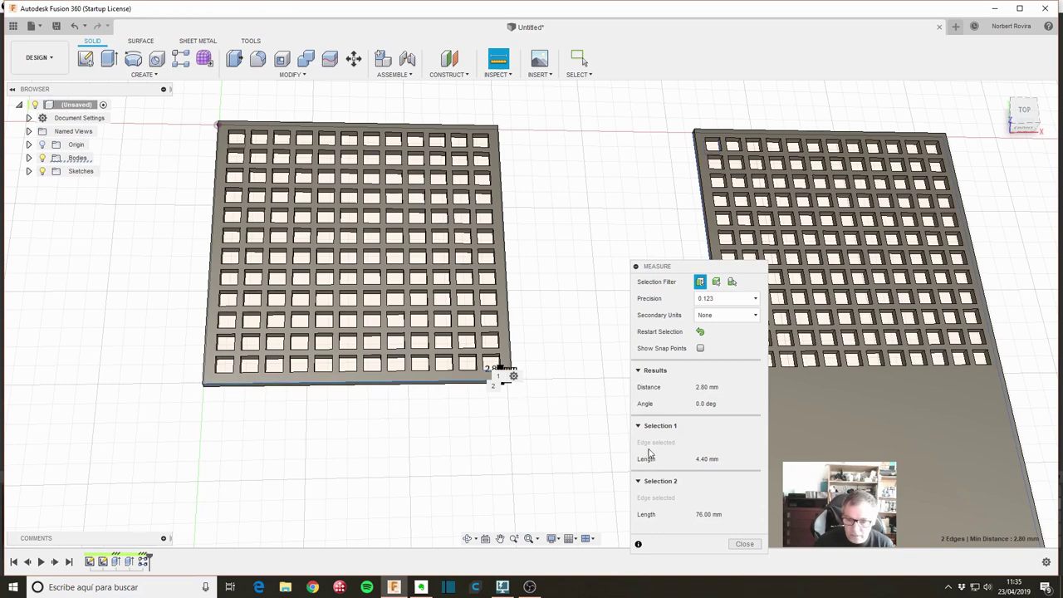
click(699, 332)
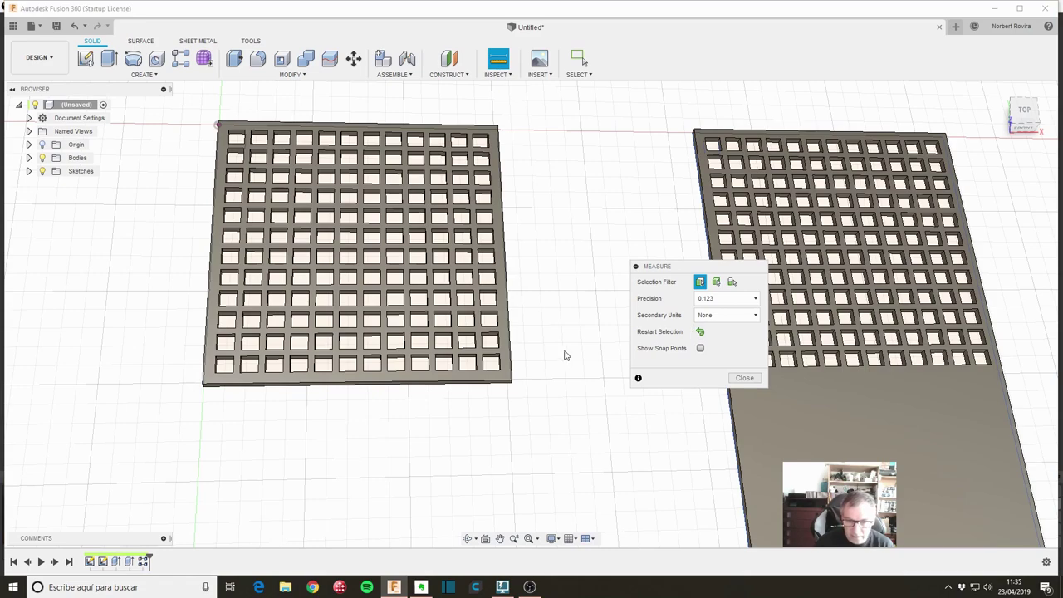
click(500, 369)
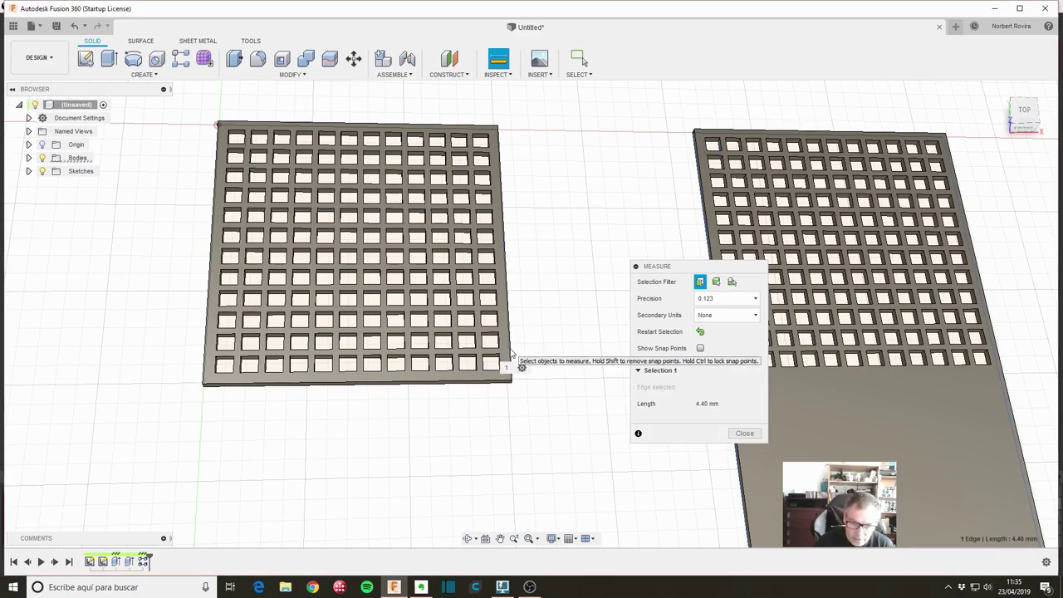
scroll(506, 359, up, 8)
scroll(531, 374, up, 3)
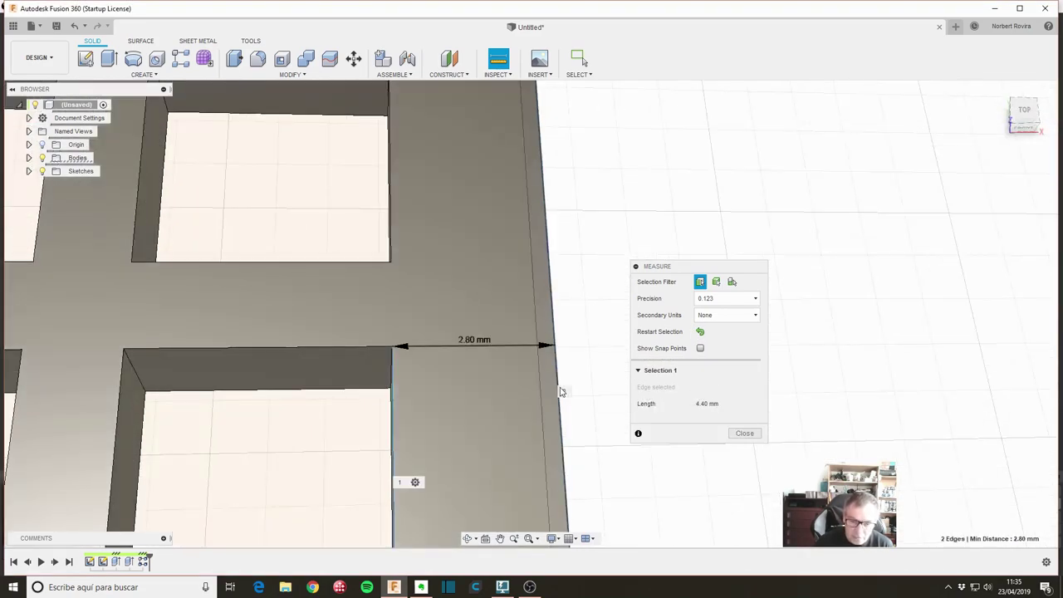
click(561, 390)
scroll(449, 380, down, 3)
scroll(476, 380, down, 3)
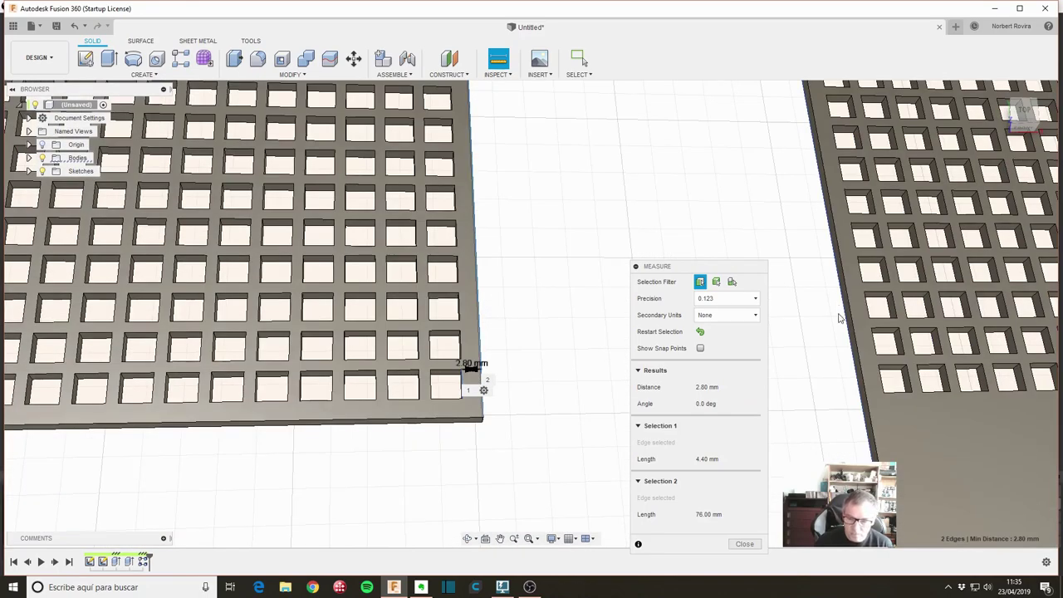
scroll(519, 428, down, 5)
Measure from a hole edge to the sketch line, then view both plates from above.
shift+middle_drag(512, 418, 507, 391)
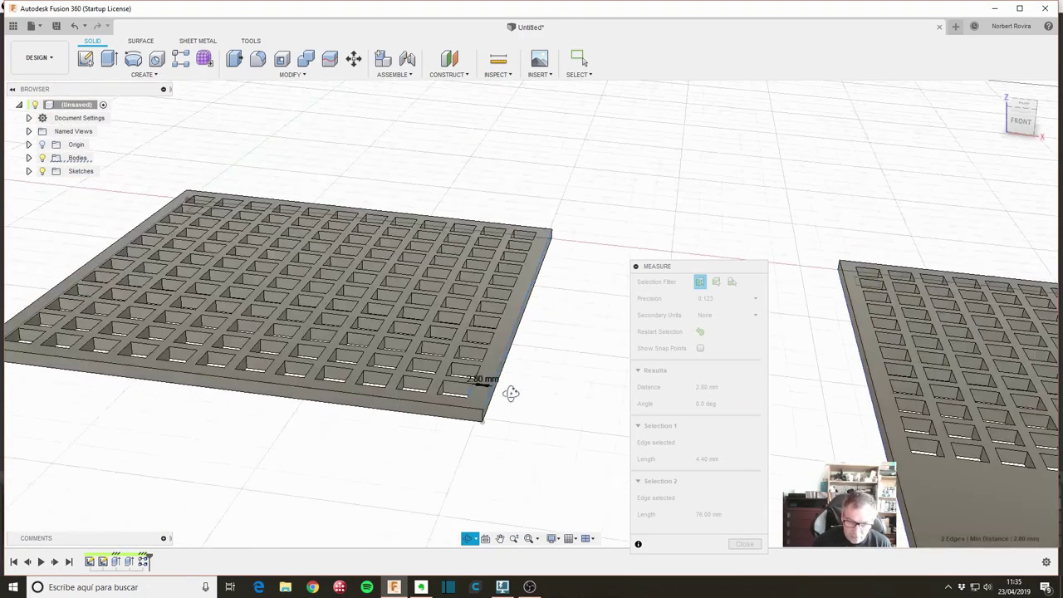
click(700, 332)
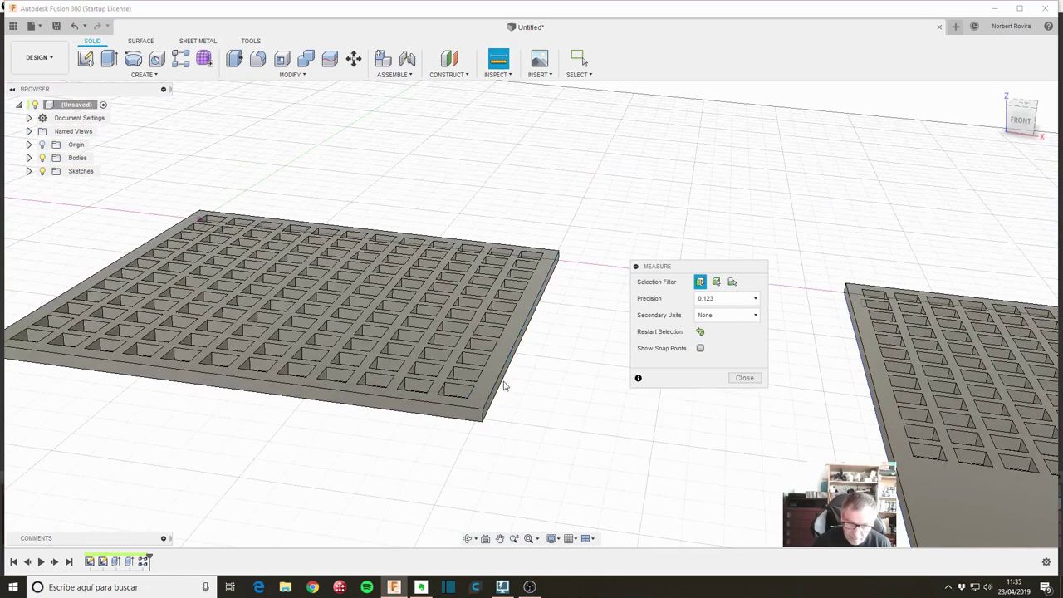
click(487, 410)
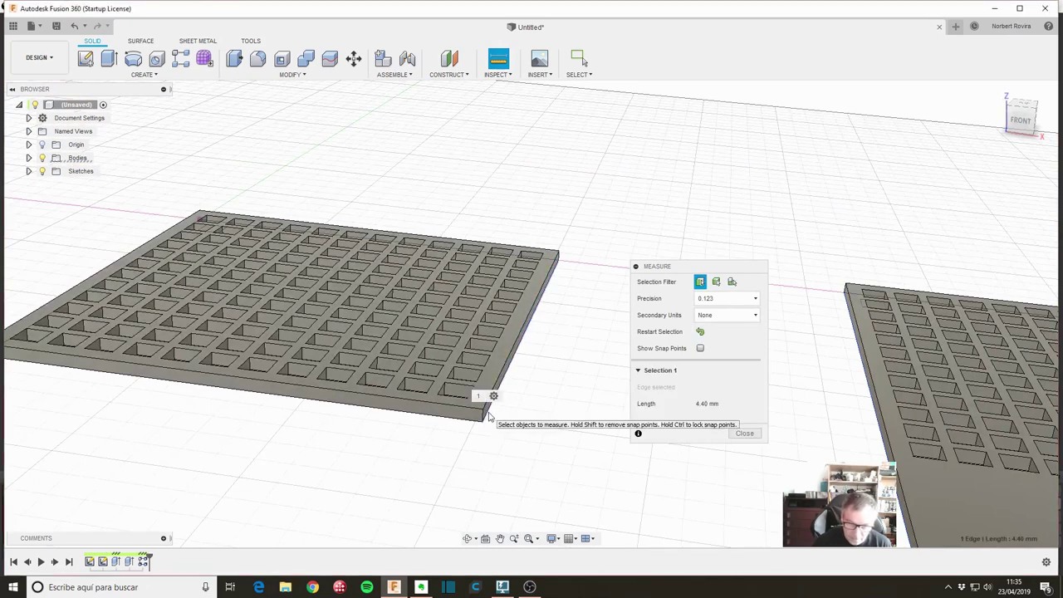
click(489, 416)
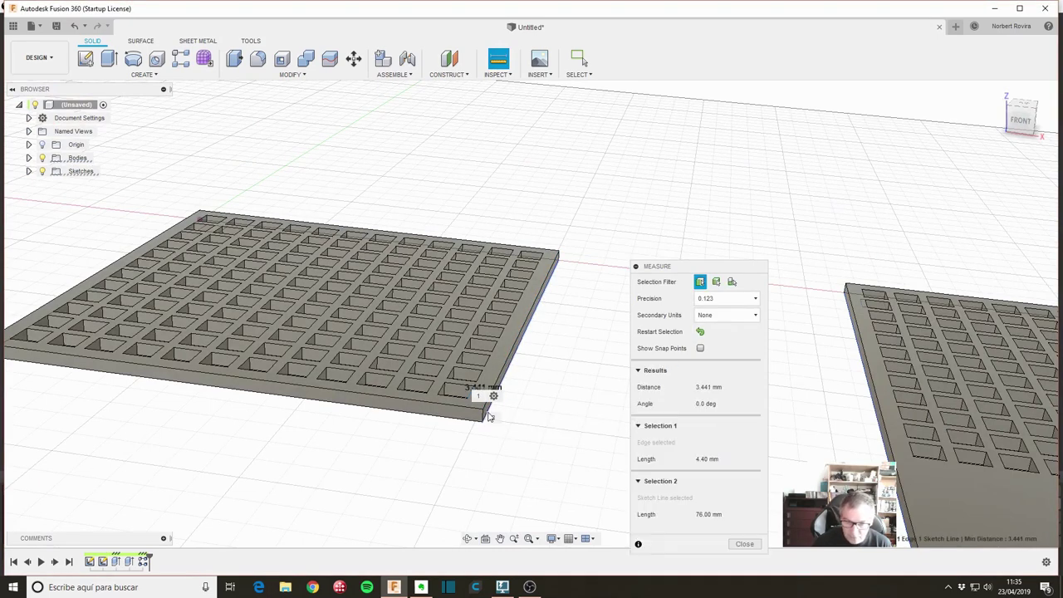
scroll(428, 399, up, 3)
scroll(451, 420, up, 2)
scroll(498, 387, down, 1)
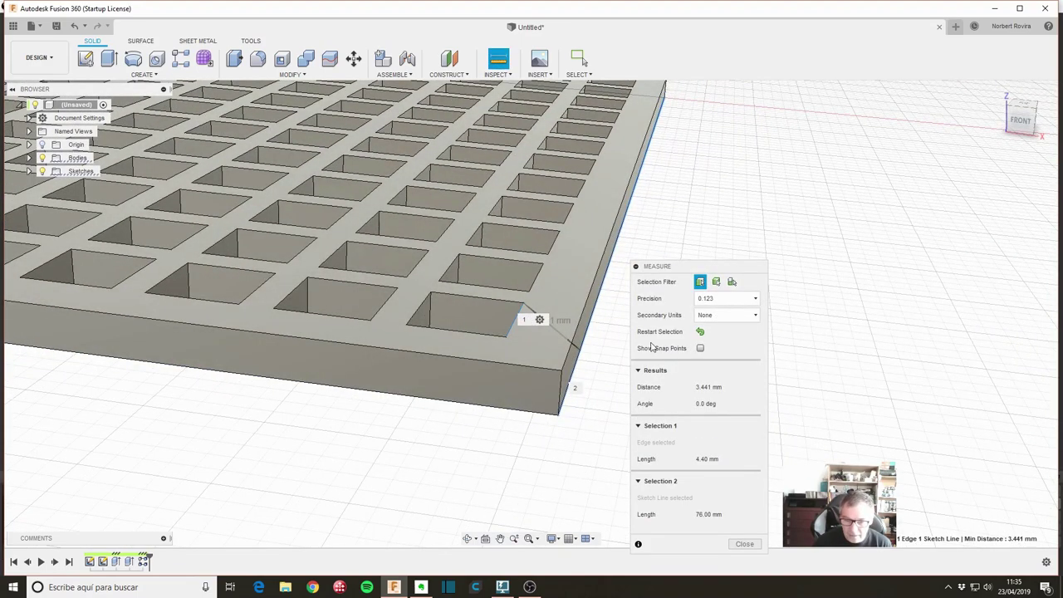
click(754, 545)
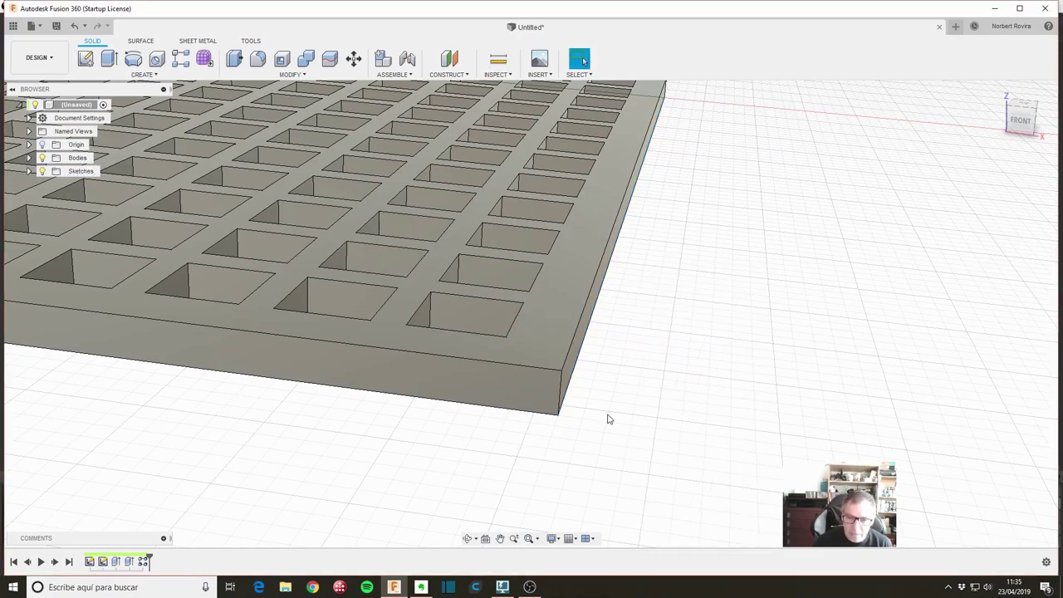
scroll(498, 407, down, 5)
mouse_move(290, 399)
shift+middle_down()
mouse_move(285, 410)
mouse_move(422, 363)
shift+middle_up()
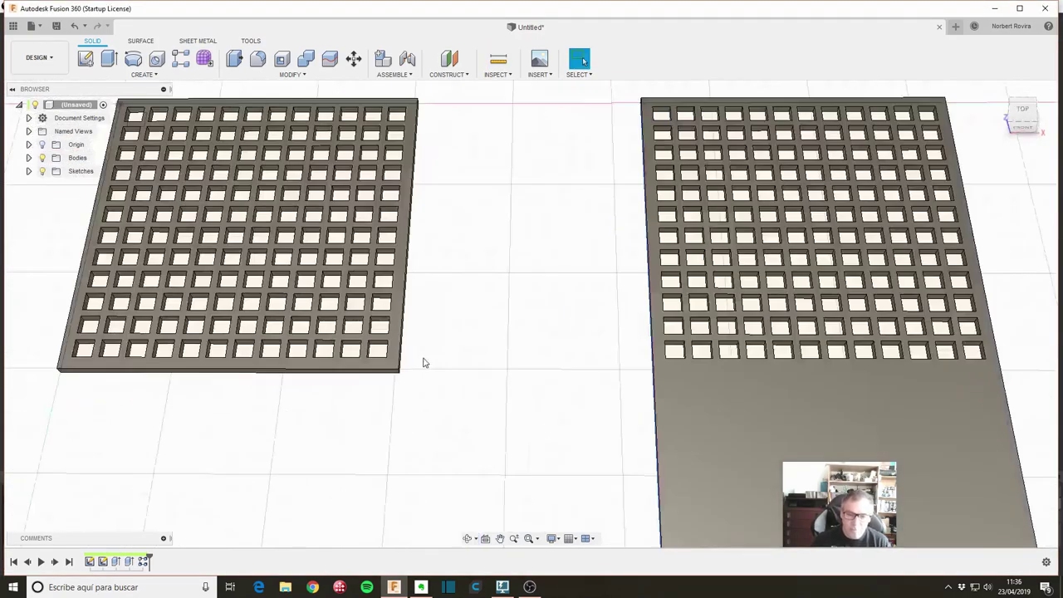
scroll(476, 323, down, 3)
mouse_move(477, 323)
middle_down()
mouse_move(467, 273)
mouse_move(465, 301)
mouse_move(416, 307)
middle_up()
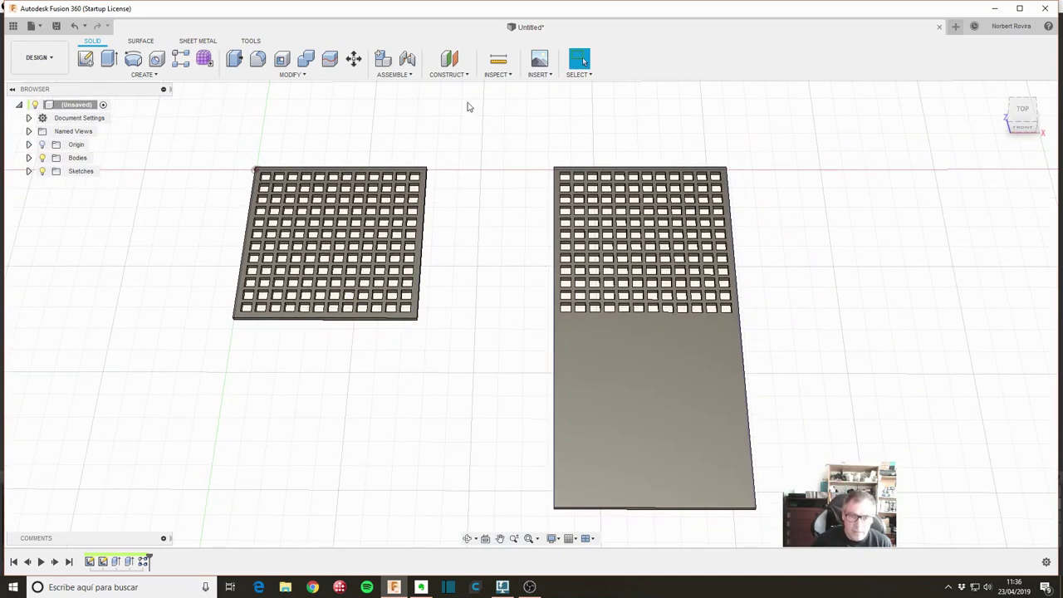
Start a fillet and select the four vertical corner edges of the first plate.
click(258, 60)
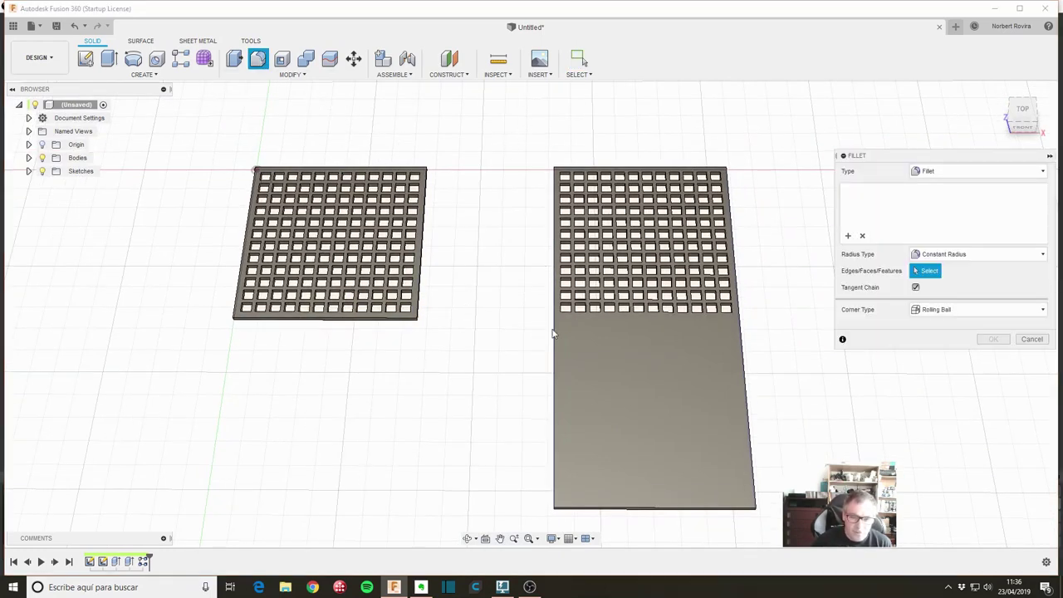
scroll(396, 357, up, 2)
scroll(443, 289, up, 2)
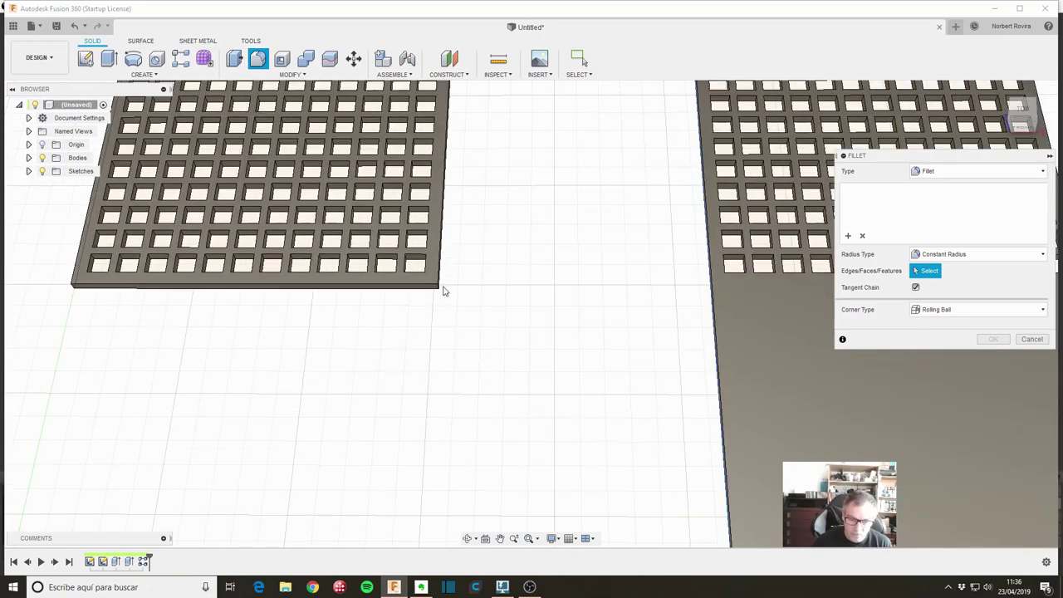
scroll(442, 292, up, 5)
click(413, 289)
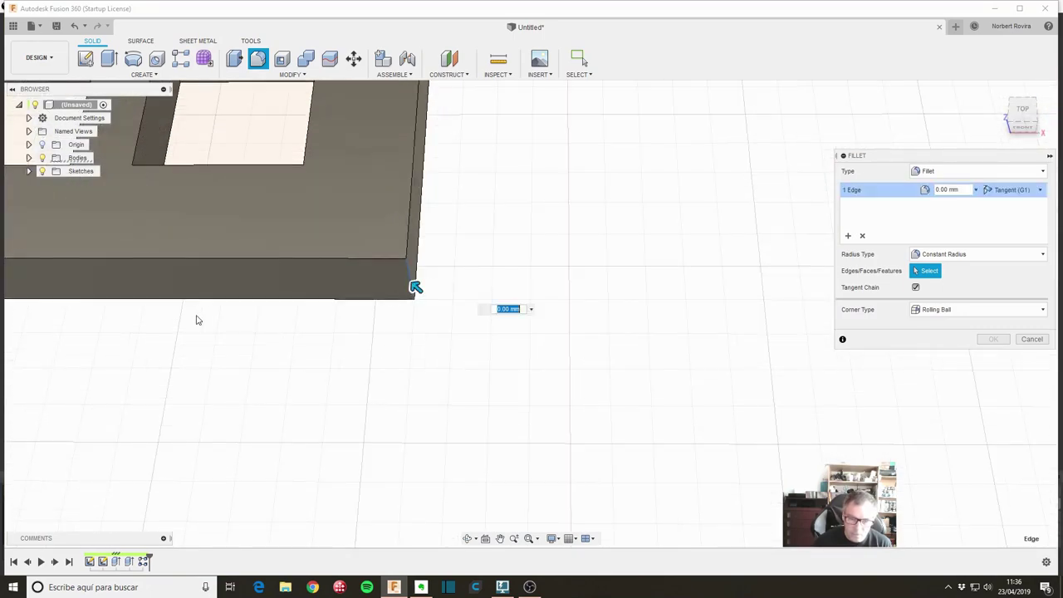
scroll(167, 315, down, 5)
middle_drag(125, 314, 373, 294)
scroll(170, 333, up, 4)
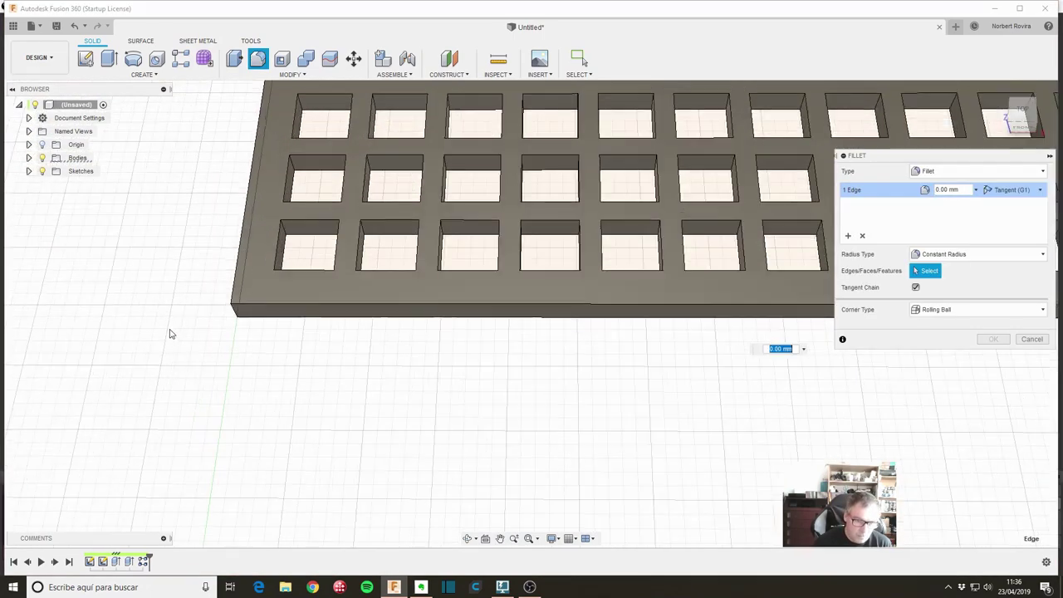
click(229, 314)
scroll(332, 349, down, 4)
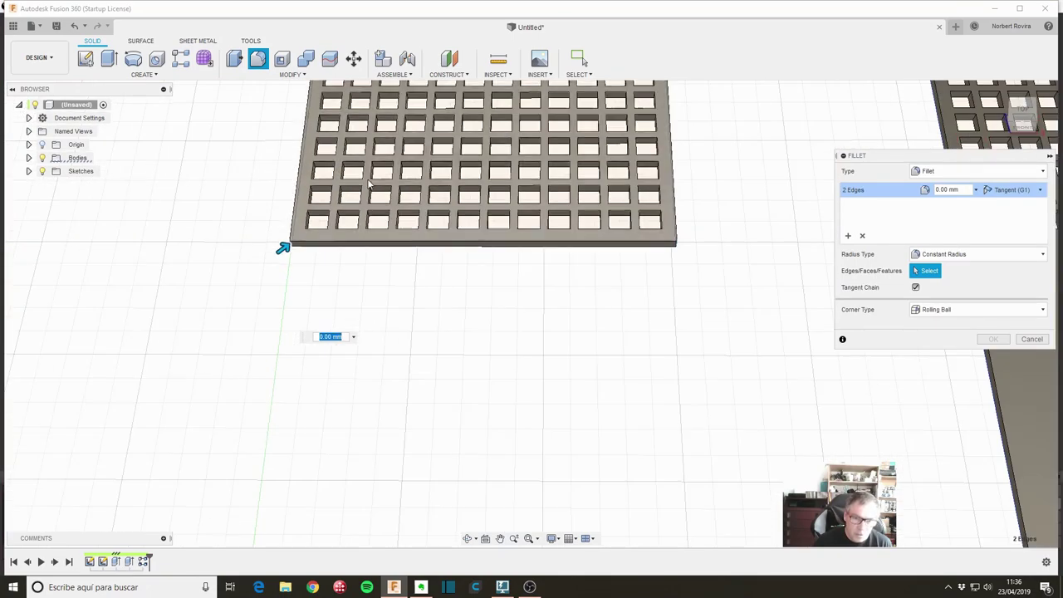
scroll(373, 412, down, 2)
scroll(340, 208, up, 2)
scroll(338, 199, up, 1)
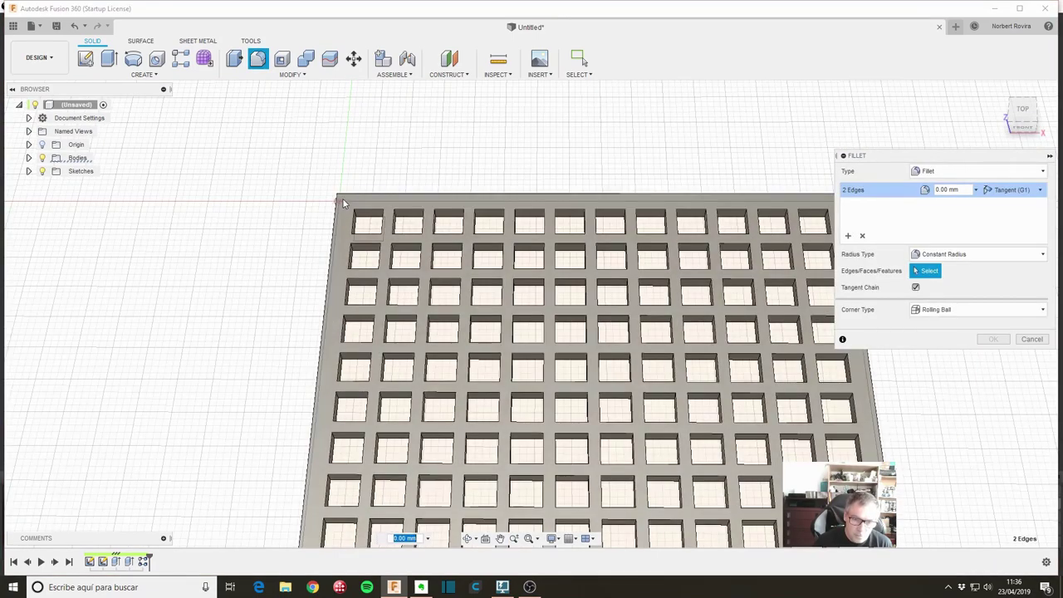
click(339, 201)
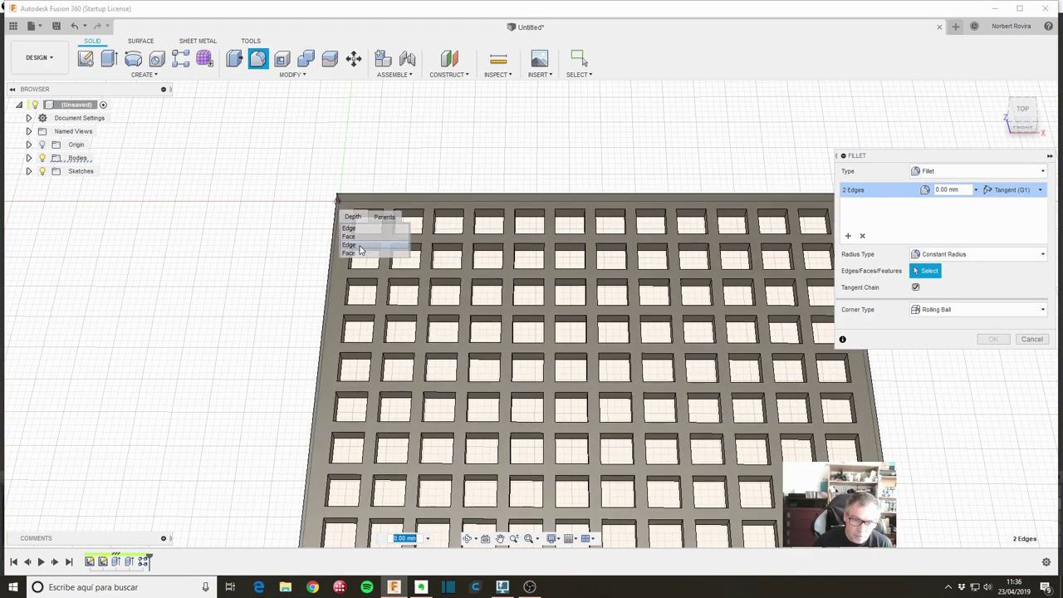
click(359, 247)
scroll(641, 288, down, 3)
middle_drag(787, 244, 593, 244)
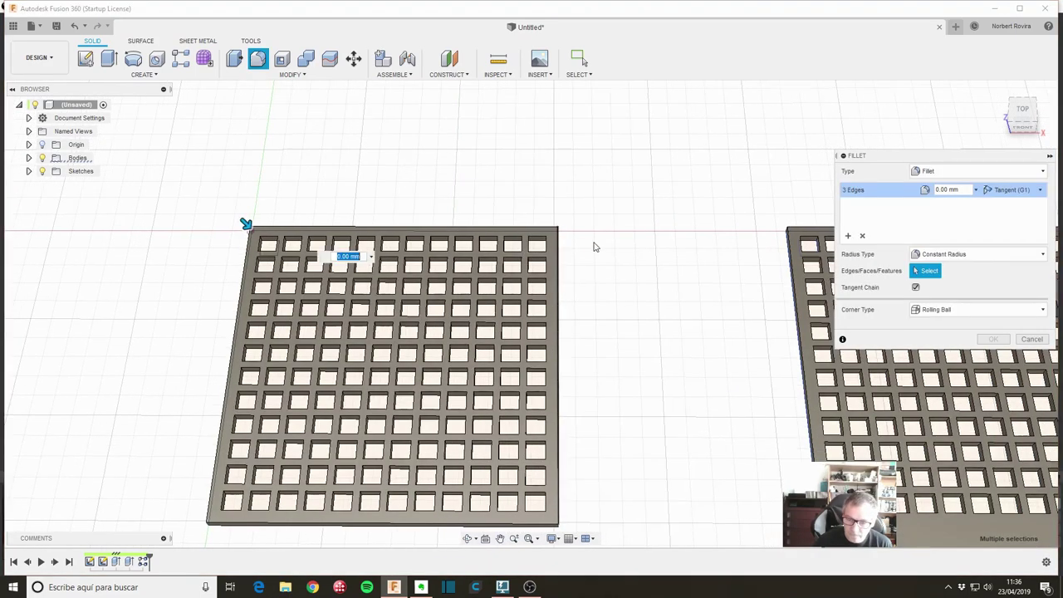
scroll(593, 244, up, 3)
scroll(512, 215, up, 2)
shift+middle_drag(512, 215, 495, 207)
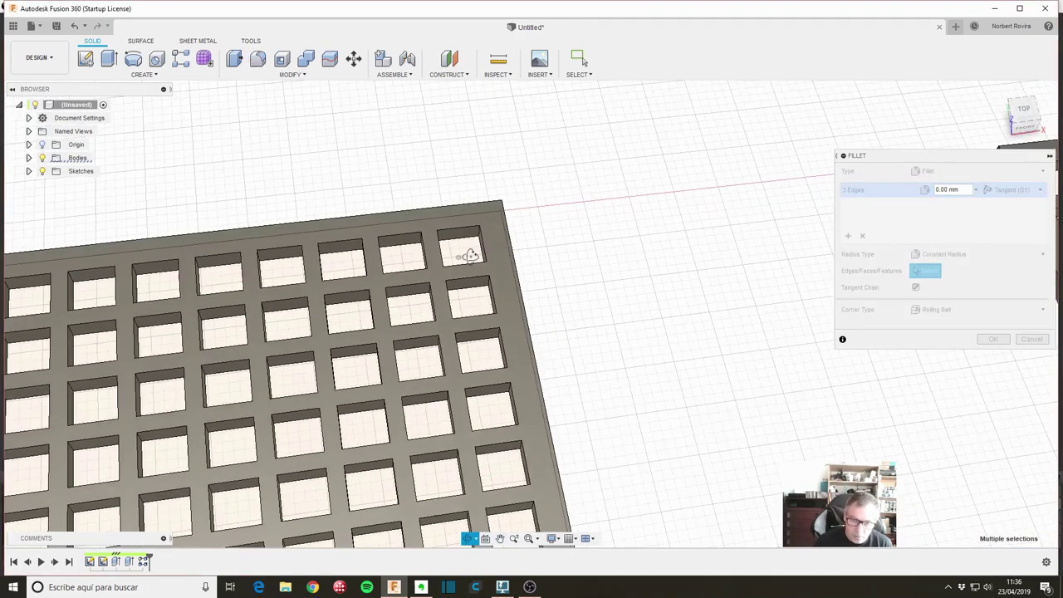
click(496, 208)
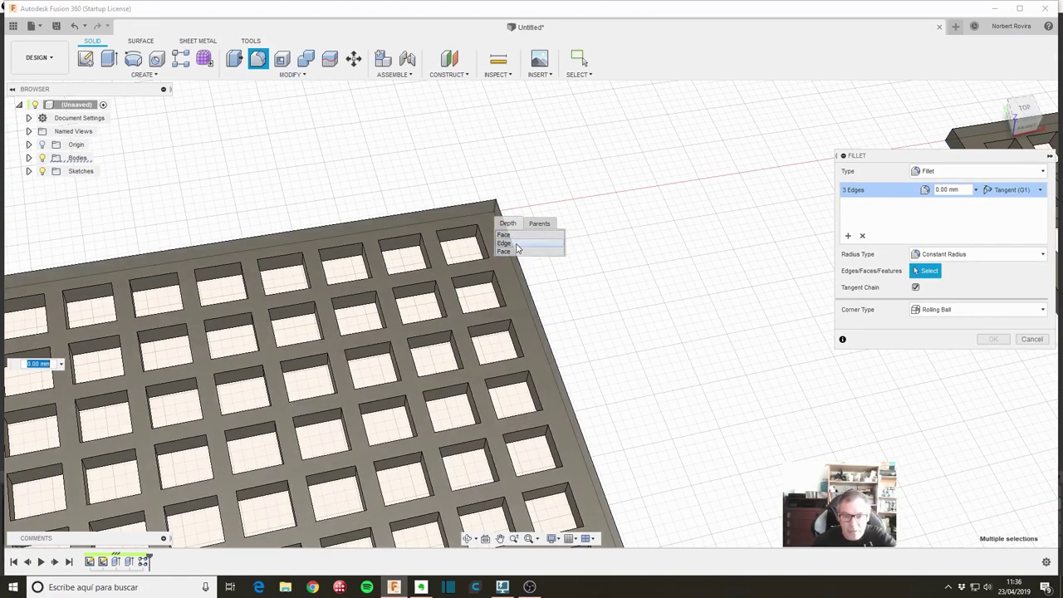
click(515, 248)
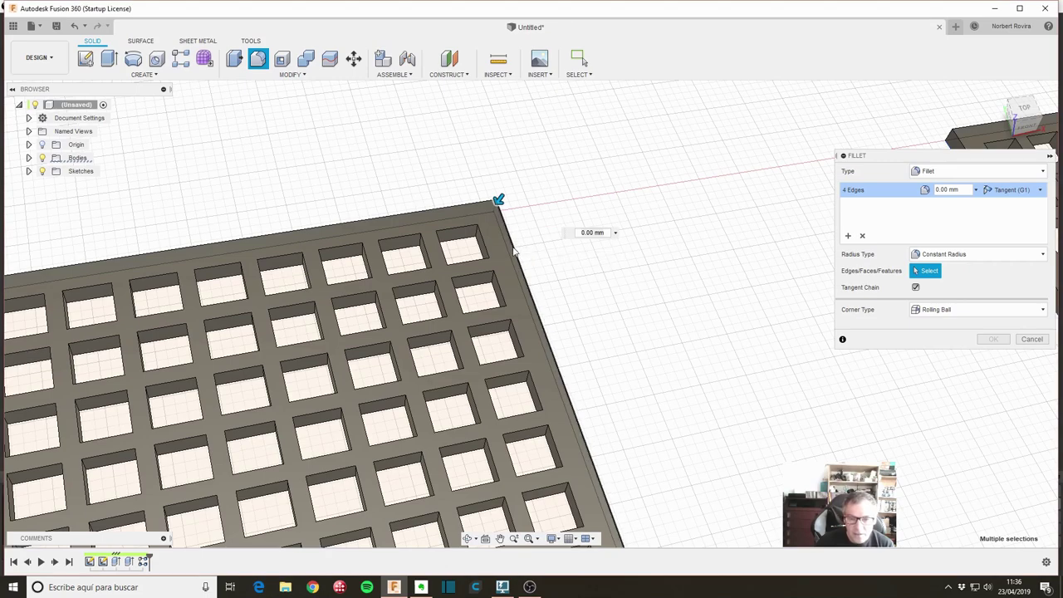
Add the long plate's four vertical corner edges to the fillet selection.
scroll(636, 346, down, 3)
scroll(676, 346, down, 3)
mouse_move(676, 346)
middle_down()
mouse_move(639, 321)
mouse_move(523, 294)
middle_up()
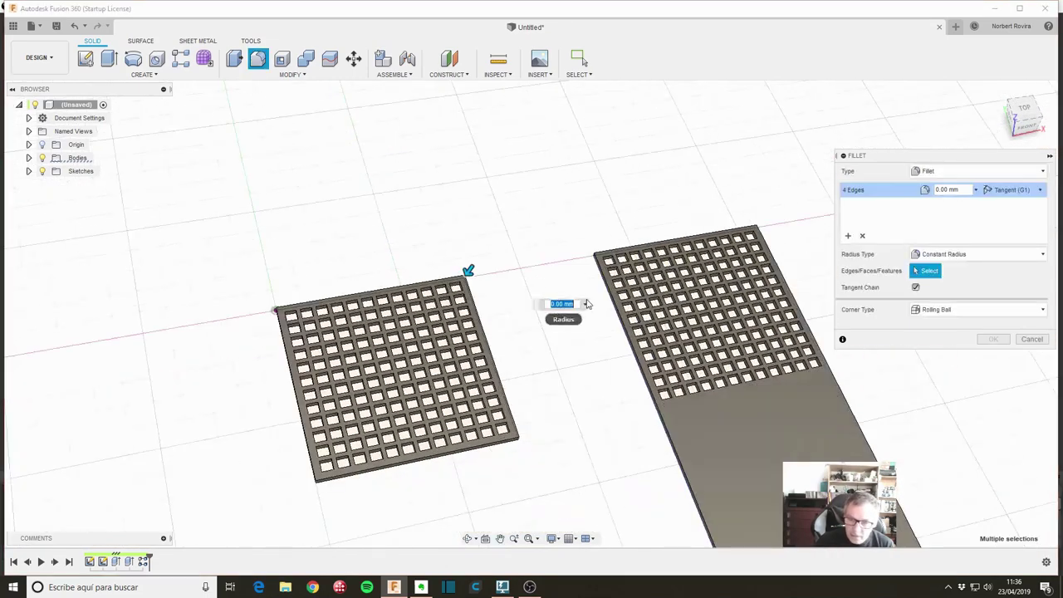
scroll(573, 274, up, 3)
scroll(590, 220, up, 3)
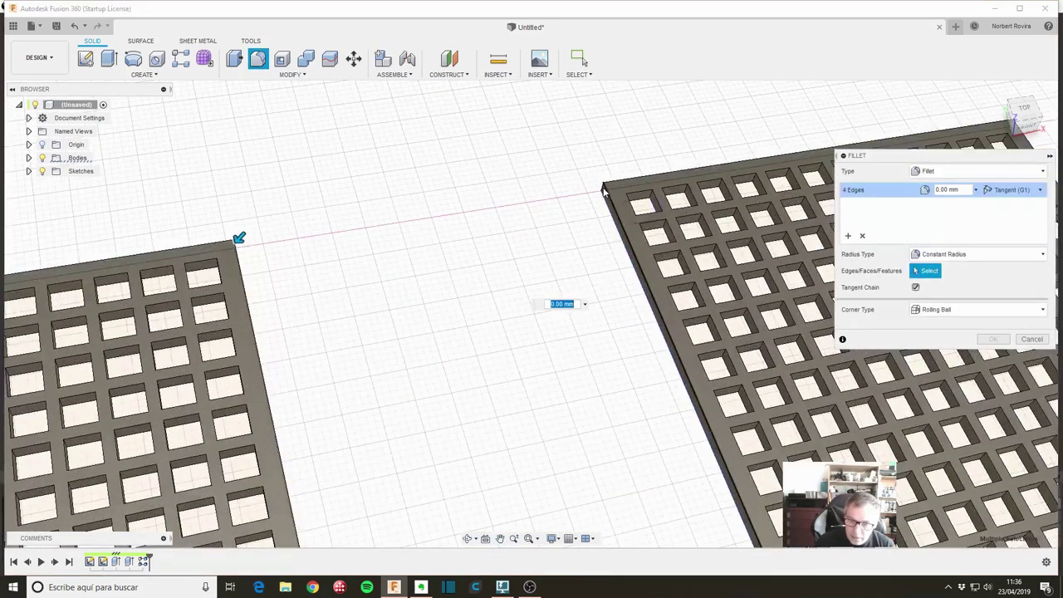
click(605, 193)
scroll(605, 223, down, 3)
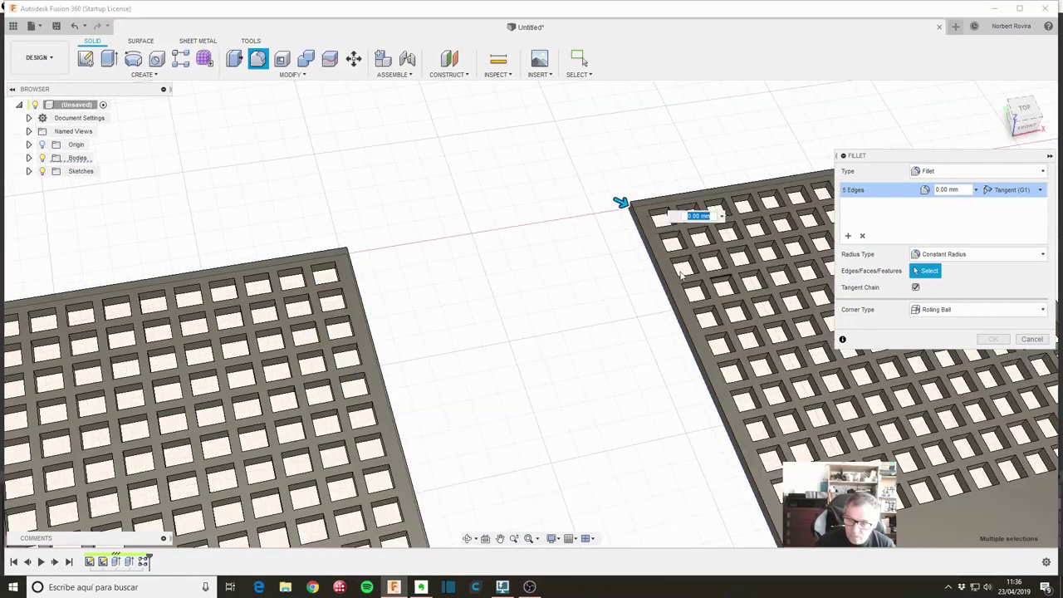
scroll(622, 204, down, 2)
middle_drag(420, 268, 182, 299)
scroll(542, 255, up, 5)
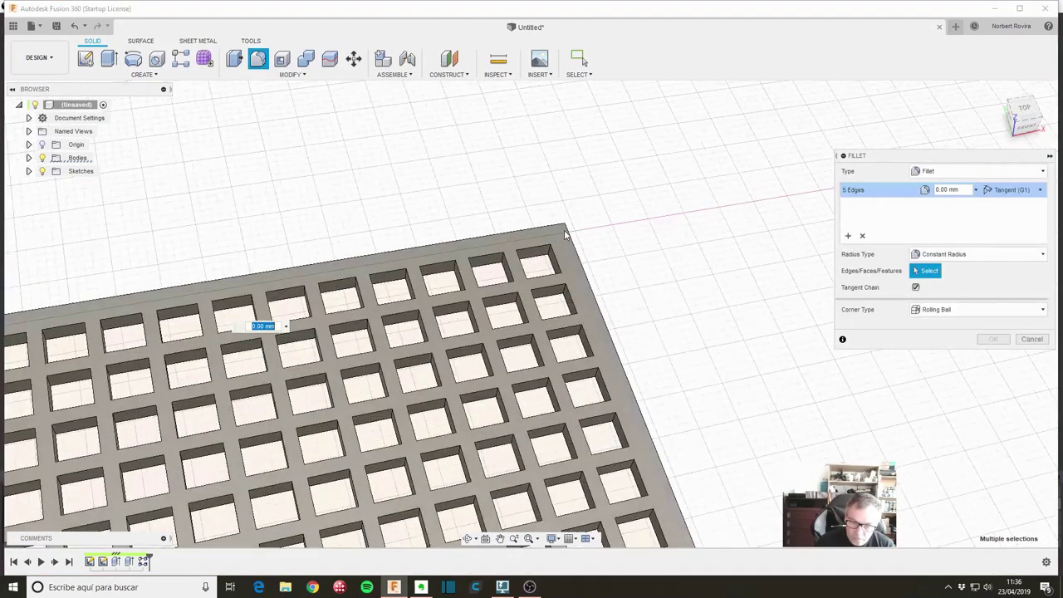
click(562, 233)
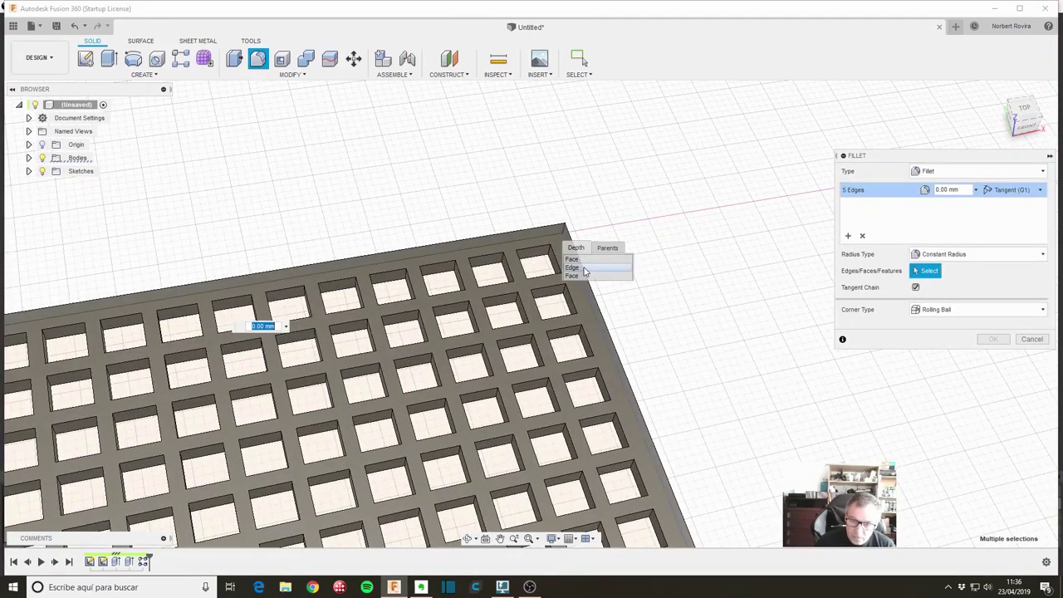
click(572, 268)
scroll(636, 332, down, 3)
scroll(538, 189, up, 5)
mouse_move(538, 189)
middle_down()
mouse_move(643, 484)
mouse_move(592, 190)
mouse_move(634, 395)
middle_up()
click(616, 340)
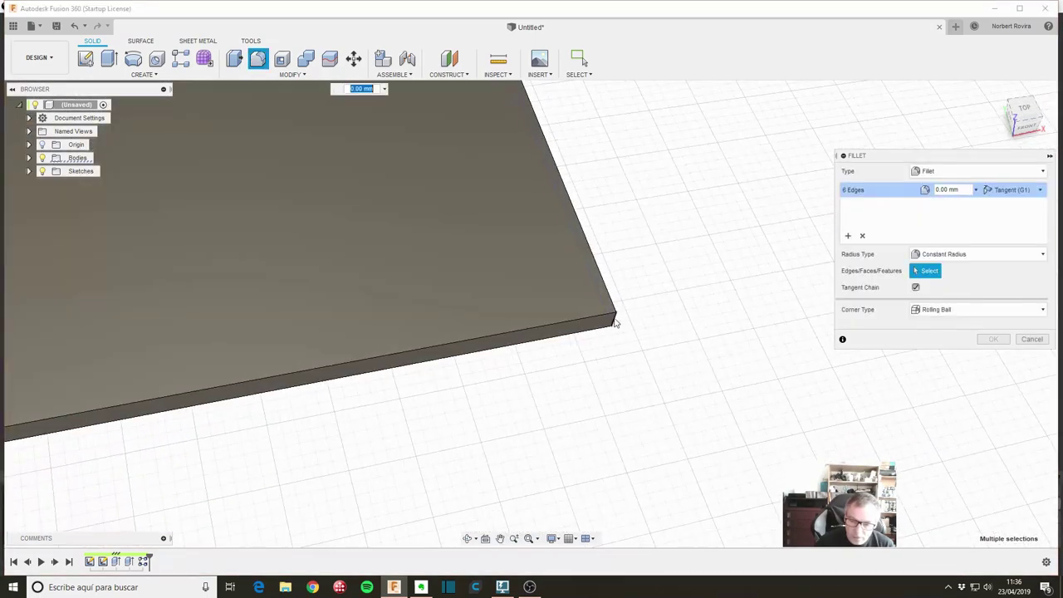
mouse_move(273, 438)
middle_down()
mouse_move(480, 358)
mouse_move(301, 356)
middle_up()
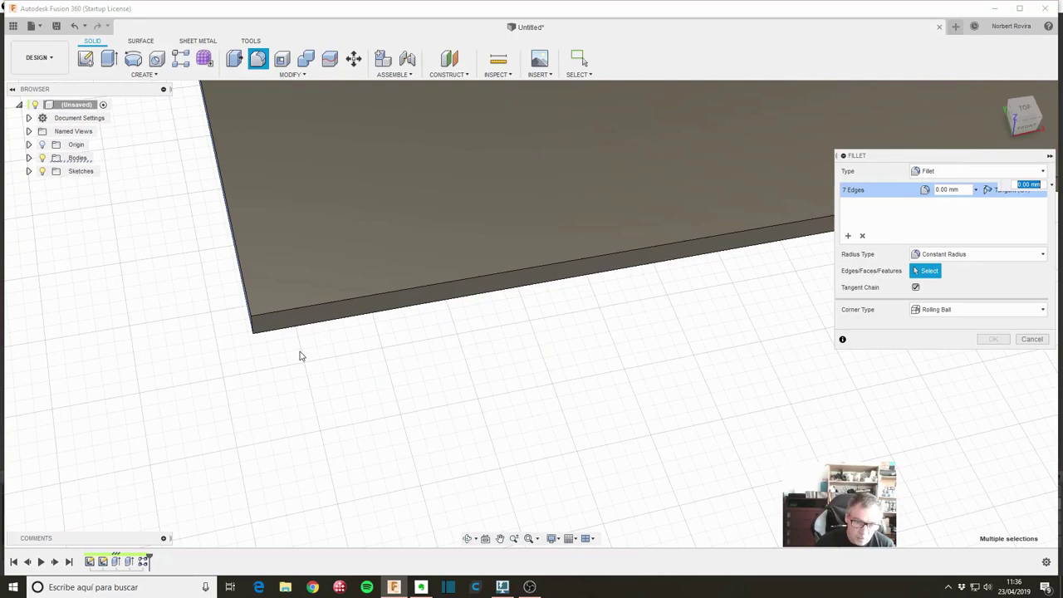
click(252, 325)
Set the fillet radius to 4 mm and apply it to all eight edges.
scroll(437, 362, down, 3)
scroll(373, 365, down, 3)
mouse_move(373, 365)
middle_down()
mouse_move(319, 323)
mouse_move(373, 371)
middle_up()
text(4)
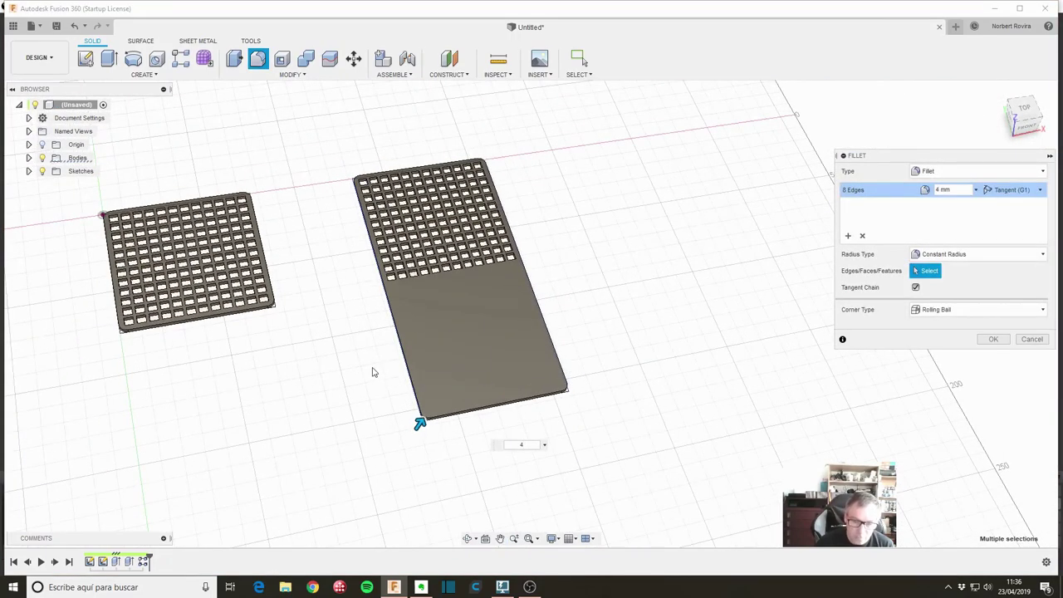
scroll(334, 211, down, 2)
mouse_move(334, 211)
middle_down()
mouse_move(356, 254)
mouse_move(344, 266)
middle_up()
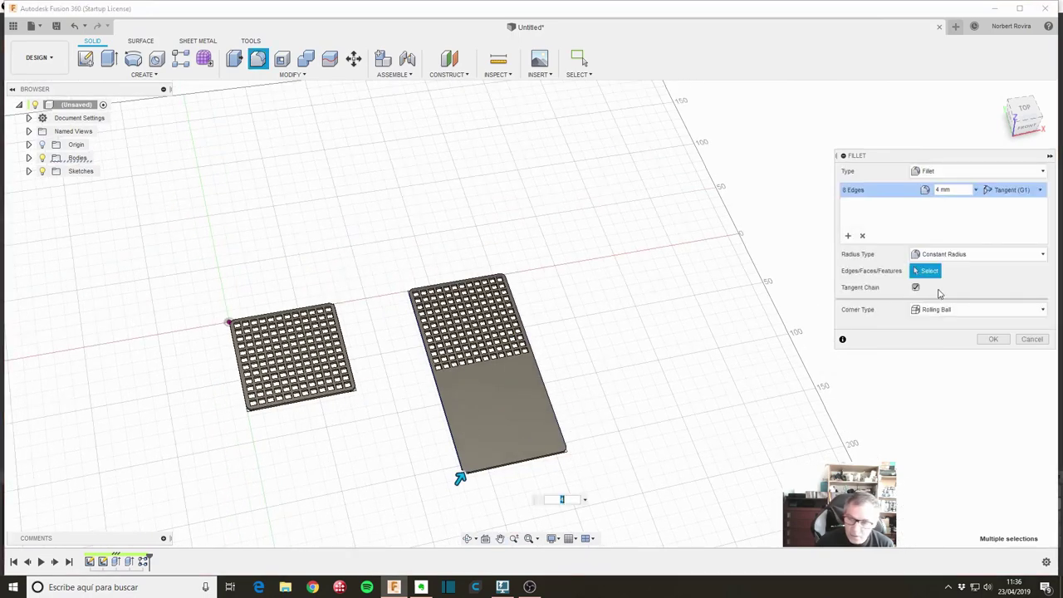
click(996, 343)
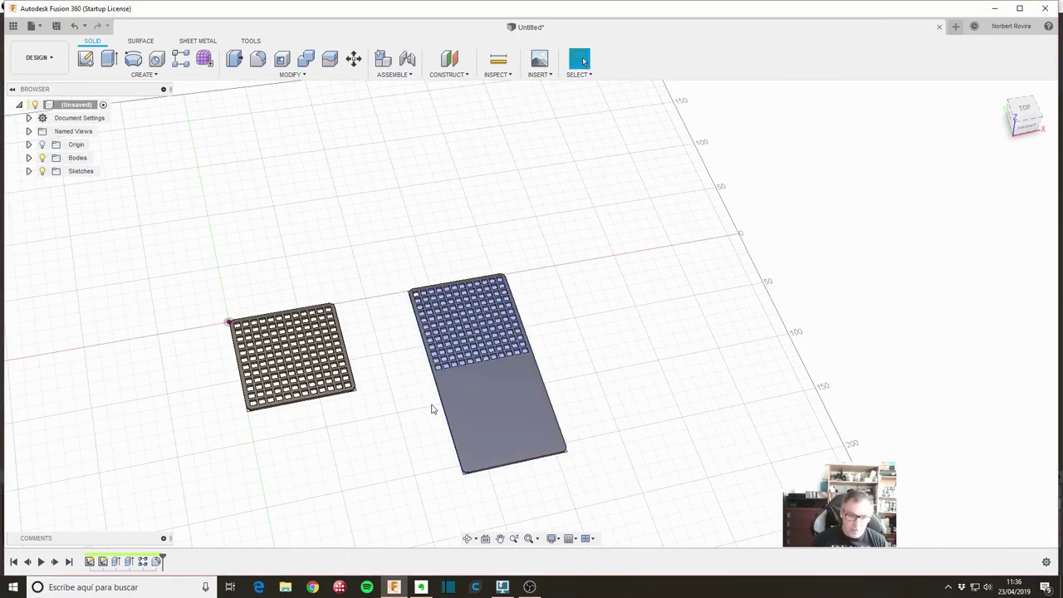
shift+middle_drag(617, 356, 607, 370)
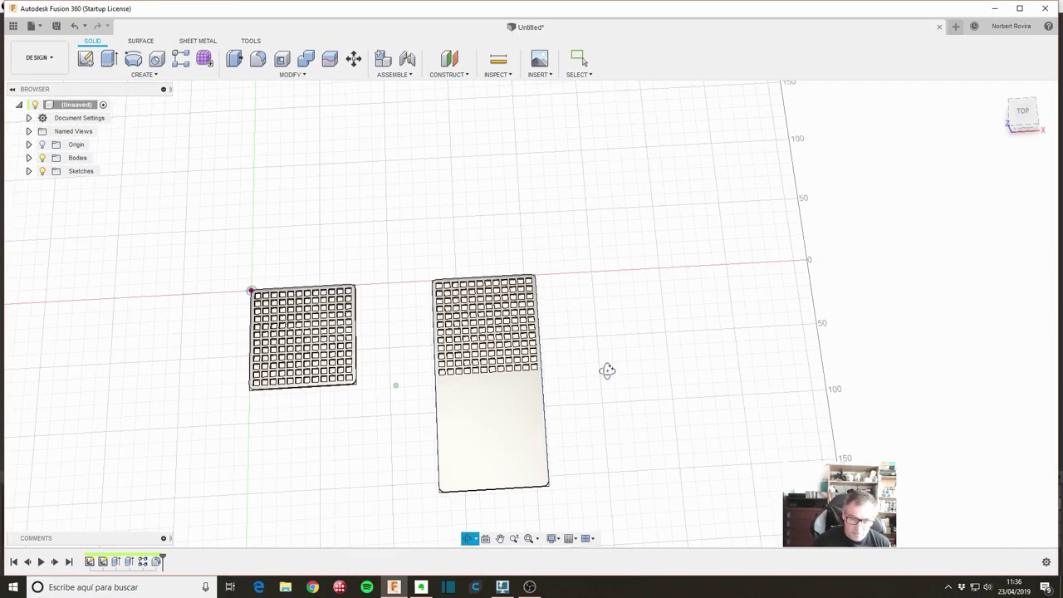
click(242, 358)
scroll(242, 359, up, 4)
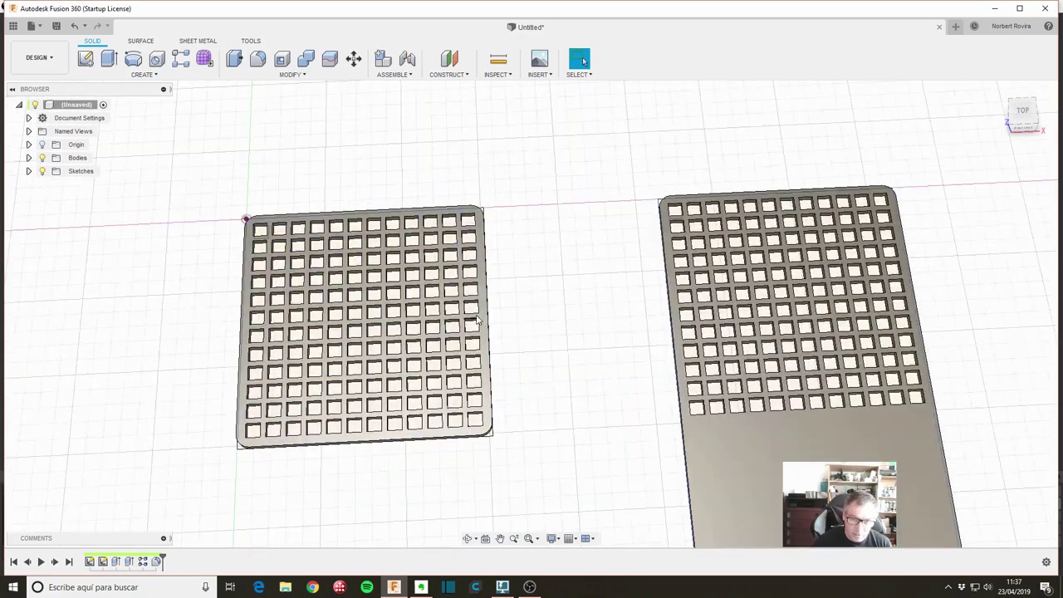
scroll(491, 333, down, 3)
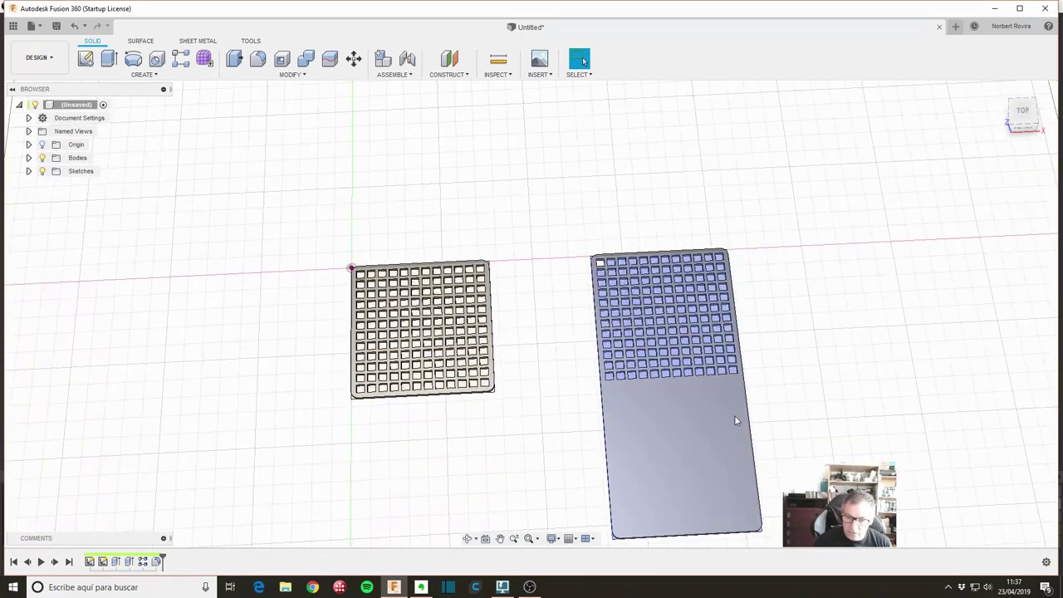
middle_drag(761, 418, 692, 351)
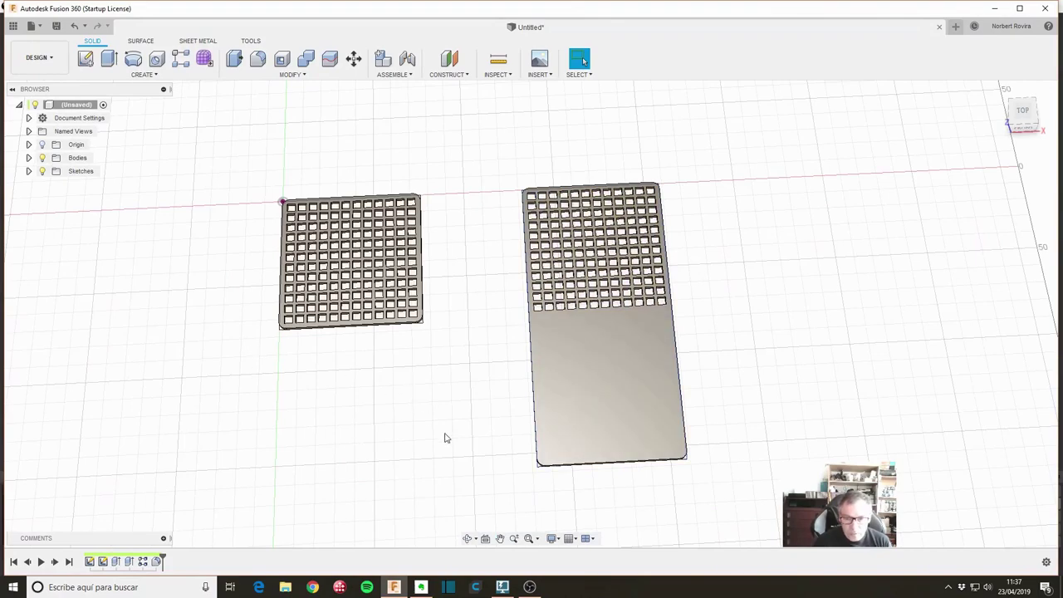
shift+middle_drag(444, 436, 674, 440)
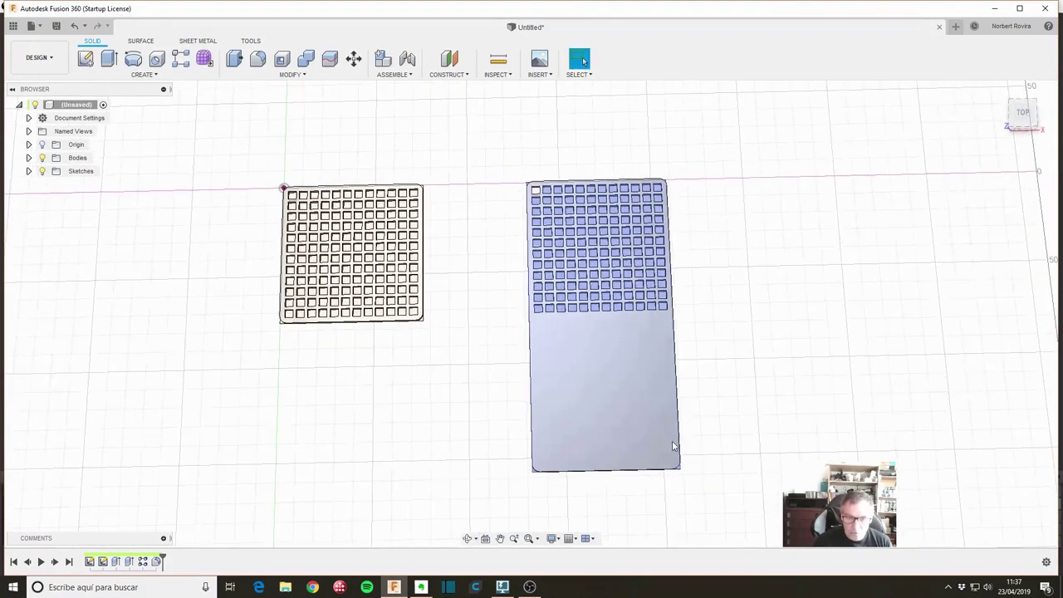
key(Escape)
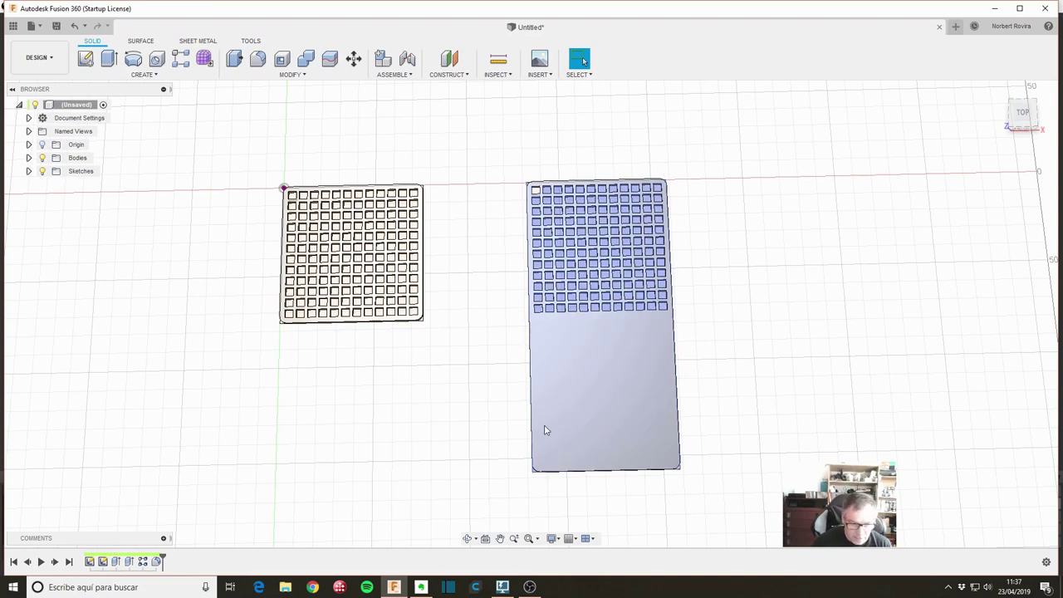
Reopen the plate outline sketch and draw a small square on the long plate.
right_click(103, 562)
click(156, 453)
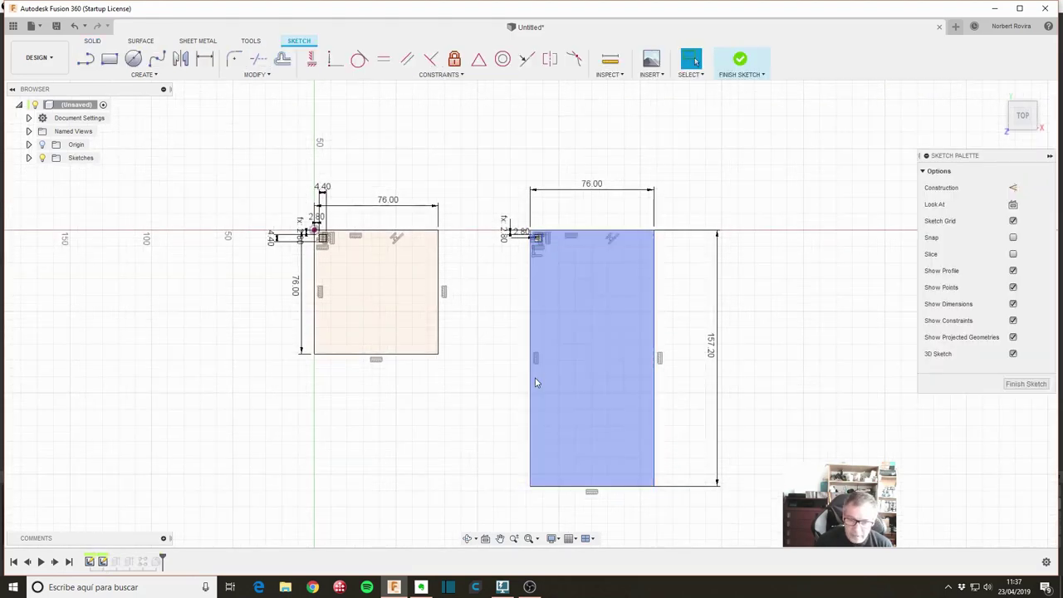
scroll(484, 361, up, 3)
middle_drag(593, 367, 526, 363)
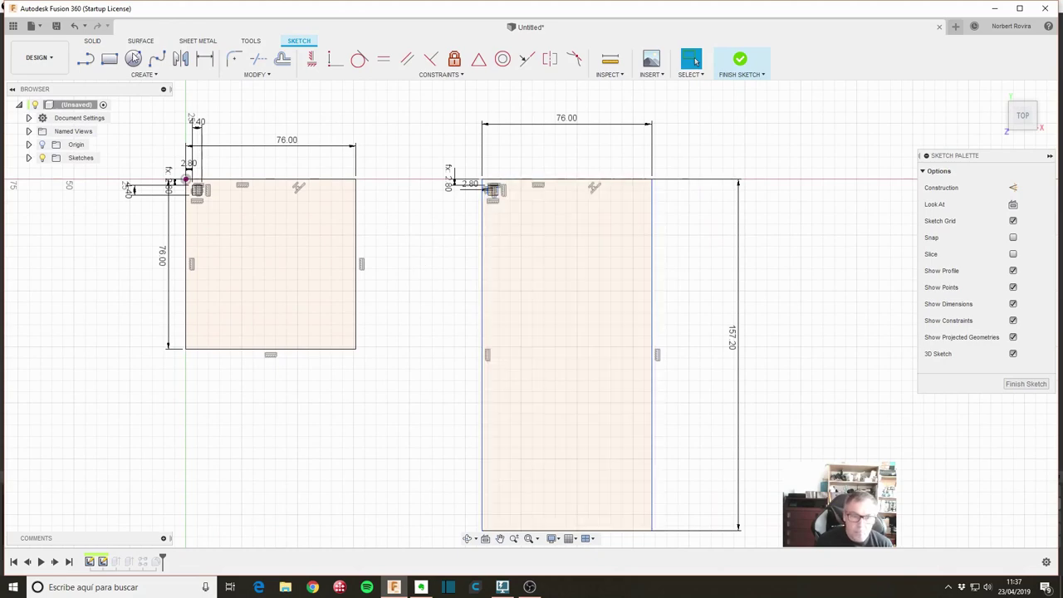
key(s)
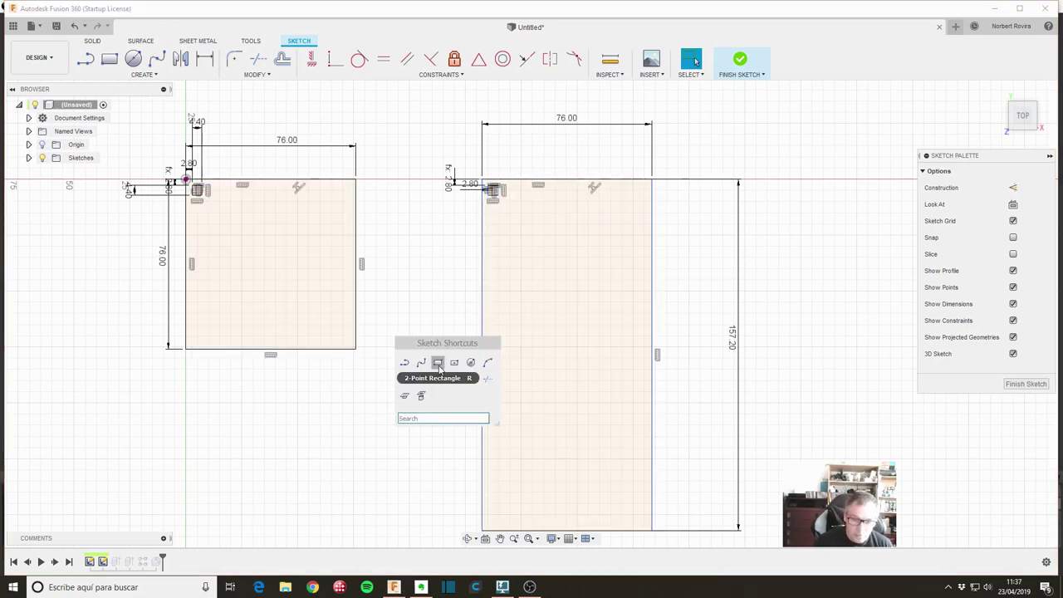
click(438, 362)
click(493, 383)
text(4.4)
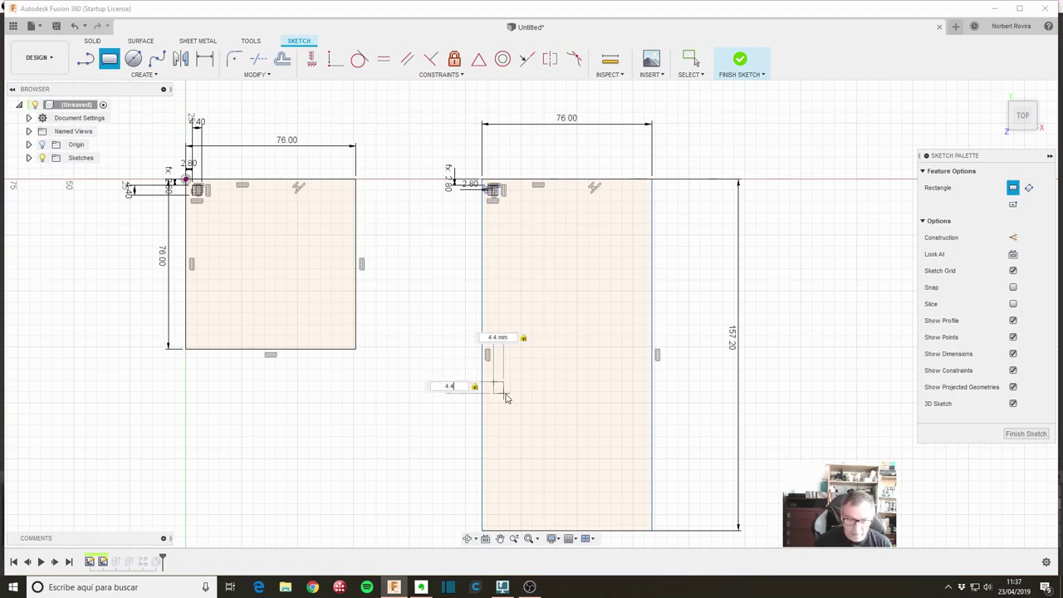
key(Return)
key(Escape)
scroll(468, 406, up, 2)
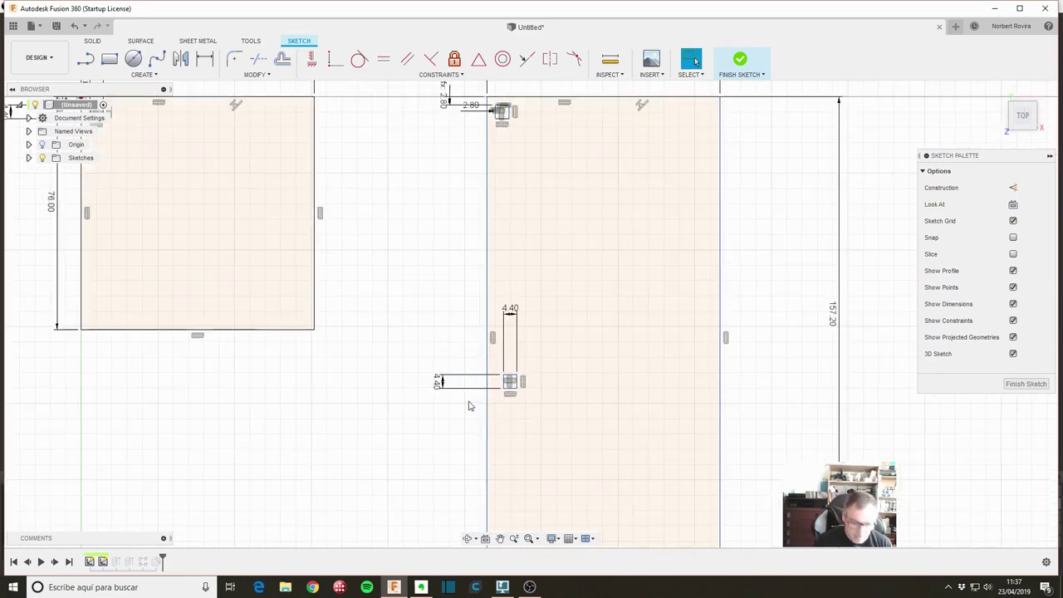
Dimension the square 2.80 mm from the left edge and 83.80 mm below the top, then finish the sketch.
key(d)
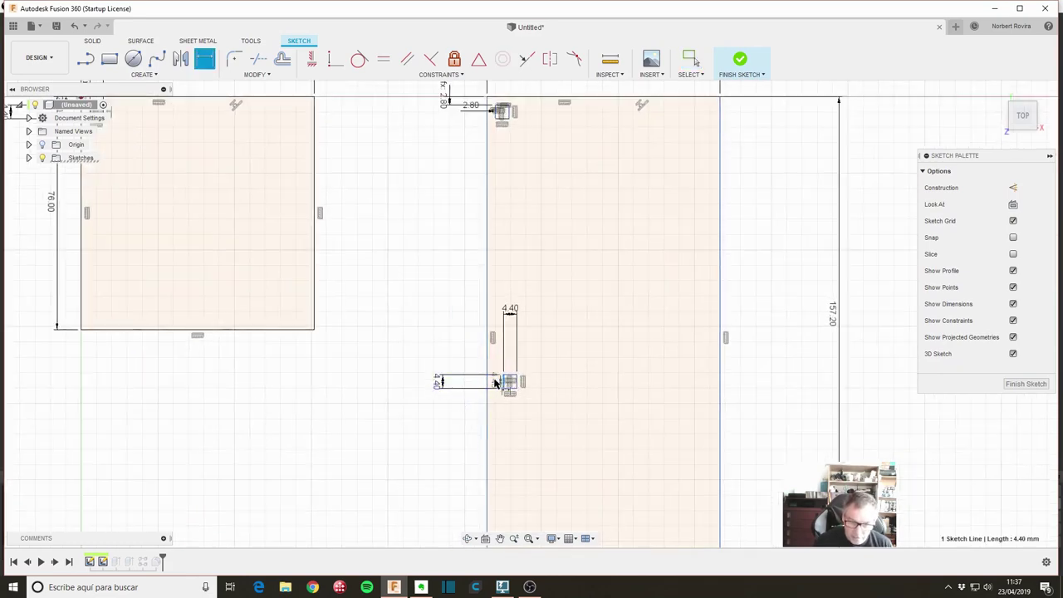
click(486, 365)
click(428, 356)
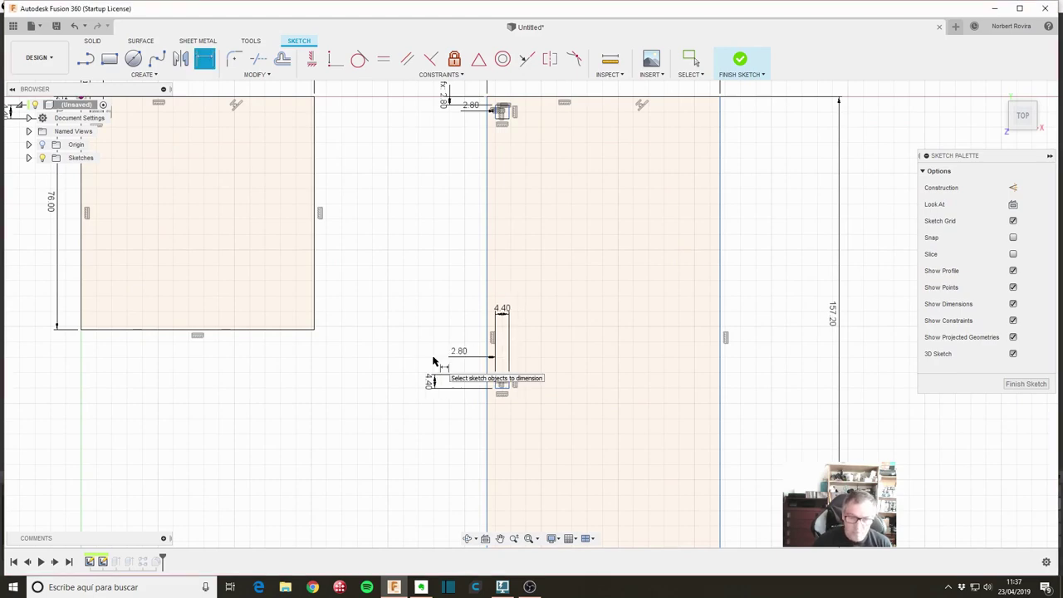
key(Return)
scroll(418, 282, down, 1)
scroll(406, 277, down, 1)
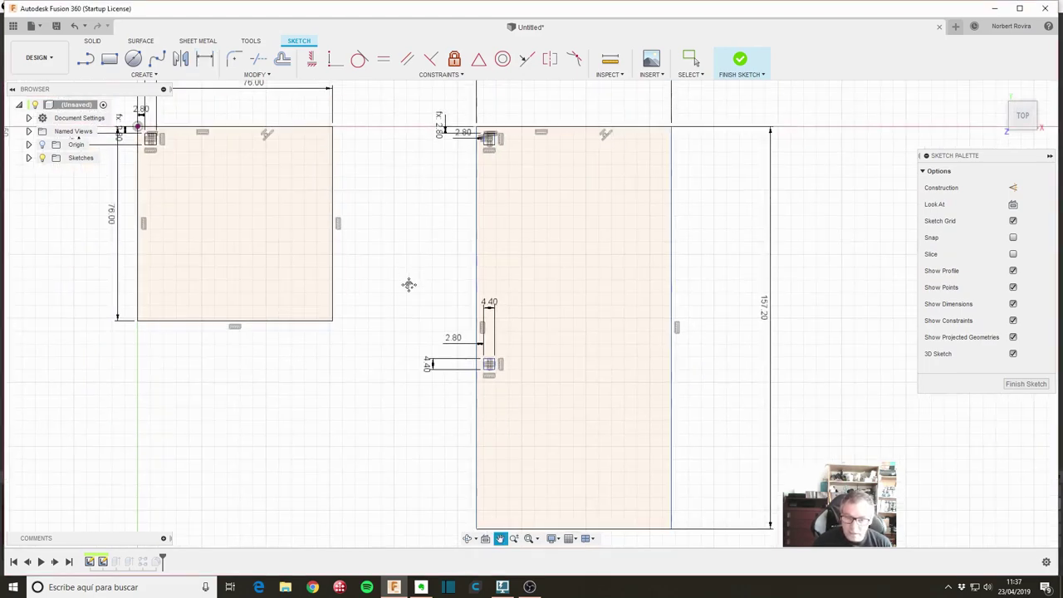
middle_drag(408, 285, 407, 321)
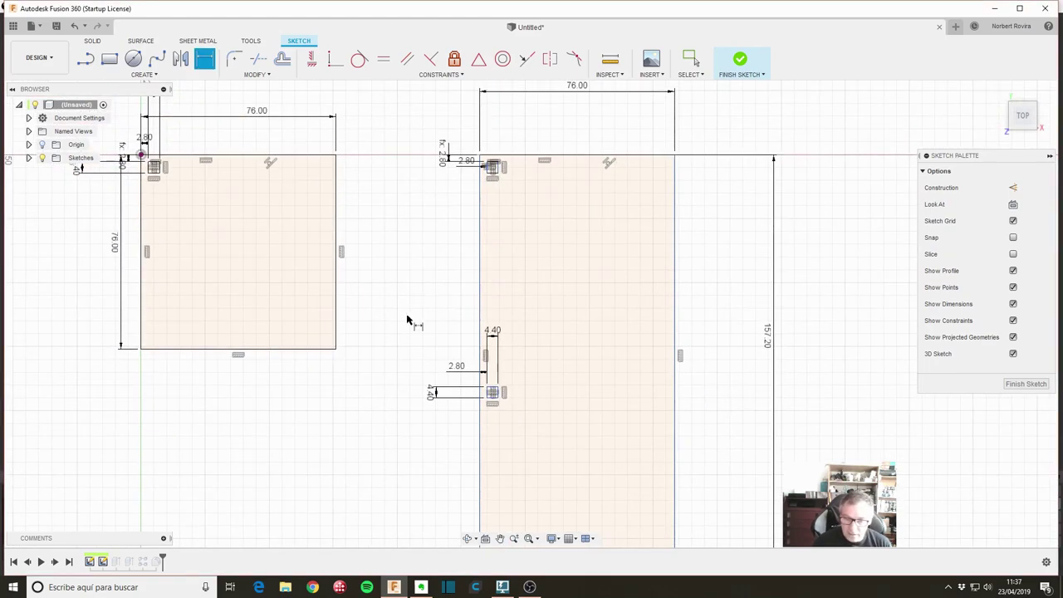
click(516, 156)
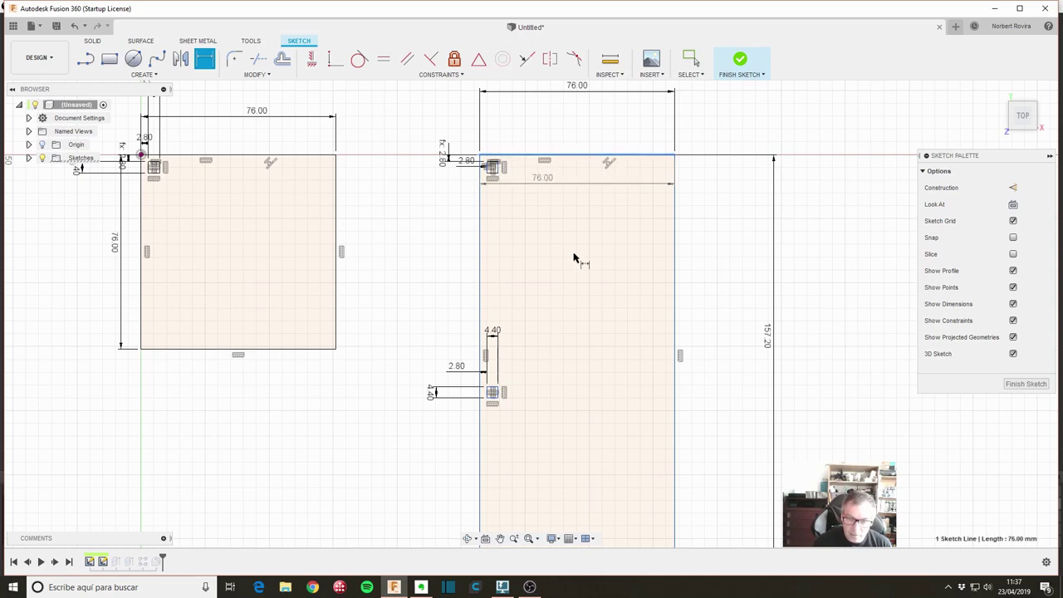
scroll(495, 390, up, 2)
click(494, 392)
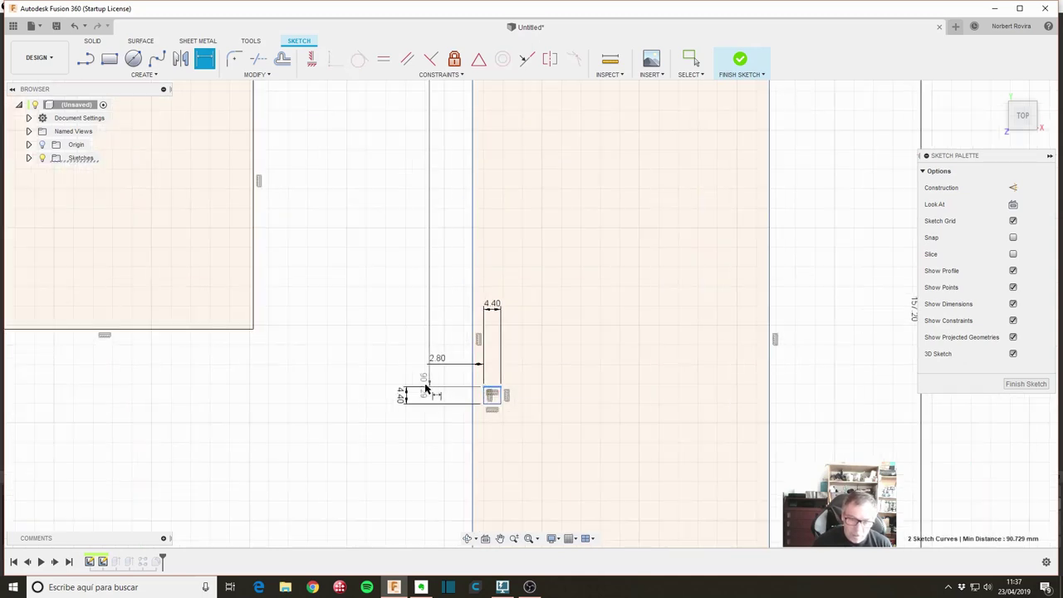
click(381, 386)
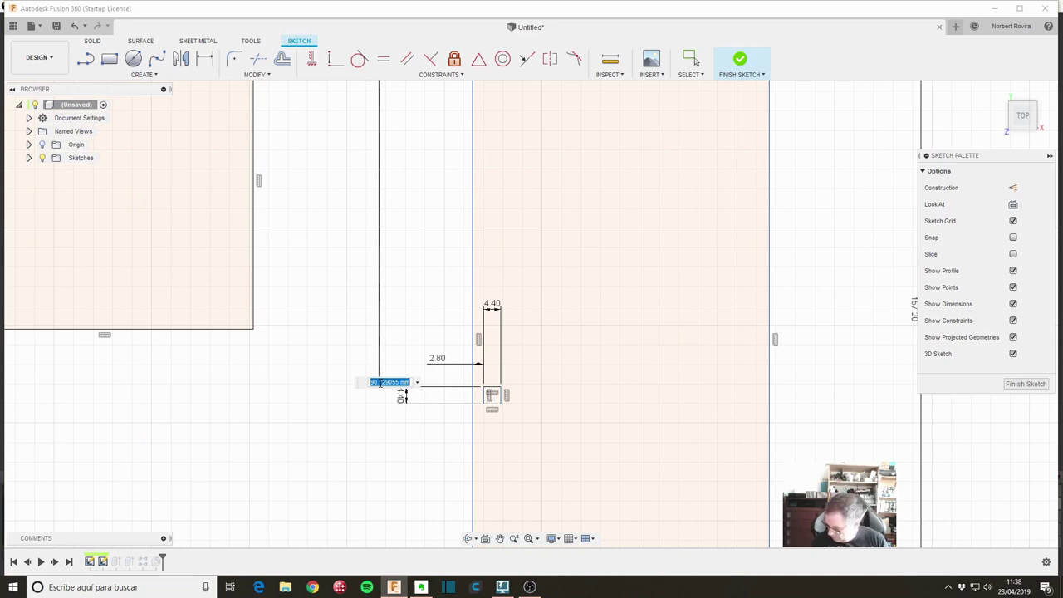
text(83.8)
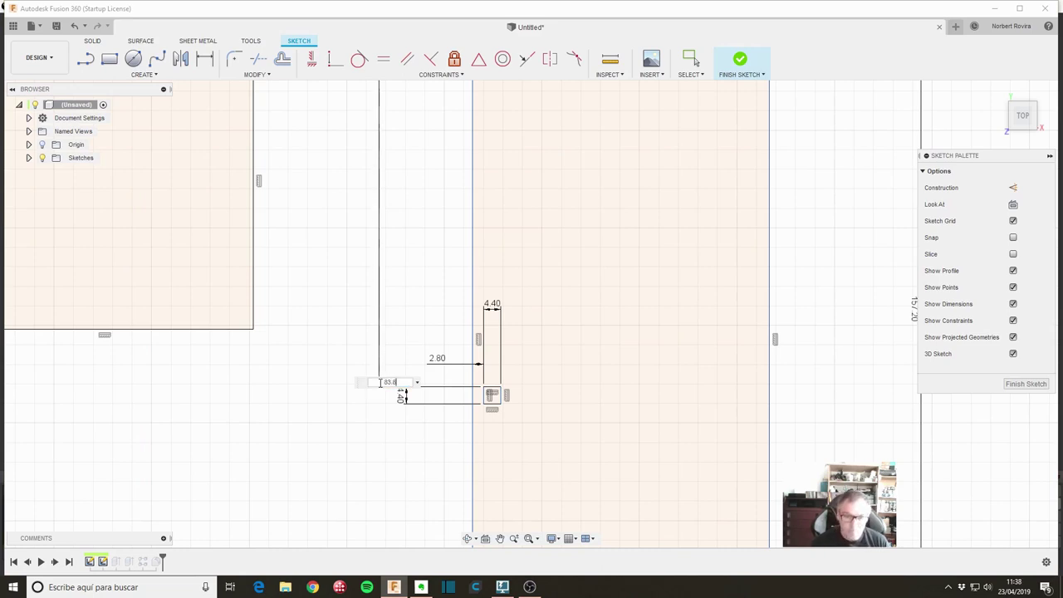
key(Return)
scroll(357, 380, down, 3)
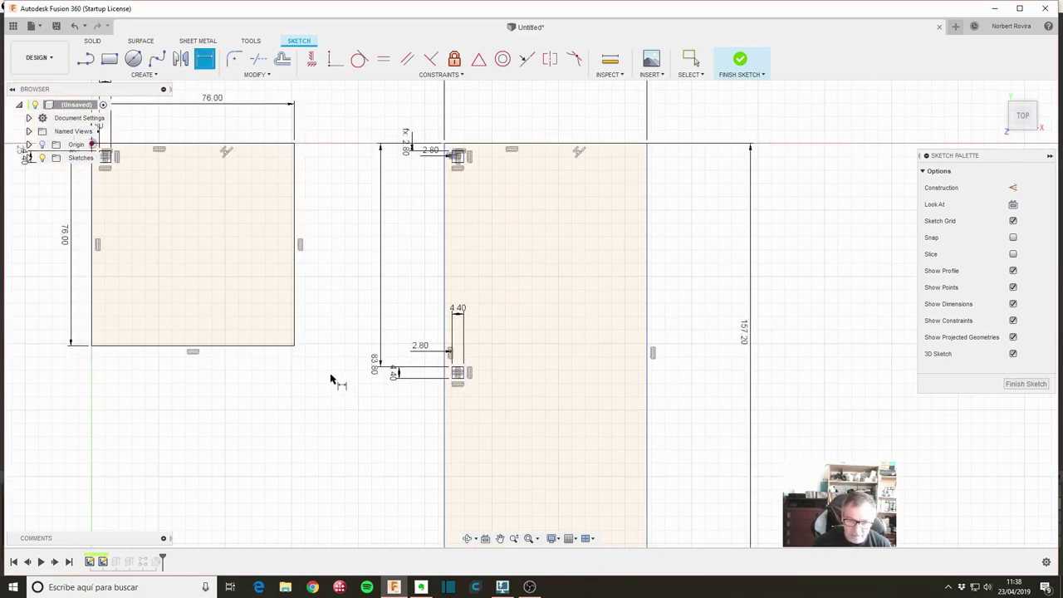
scroll(330, 381, down, 2)
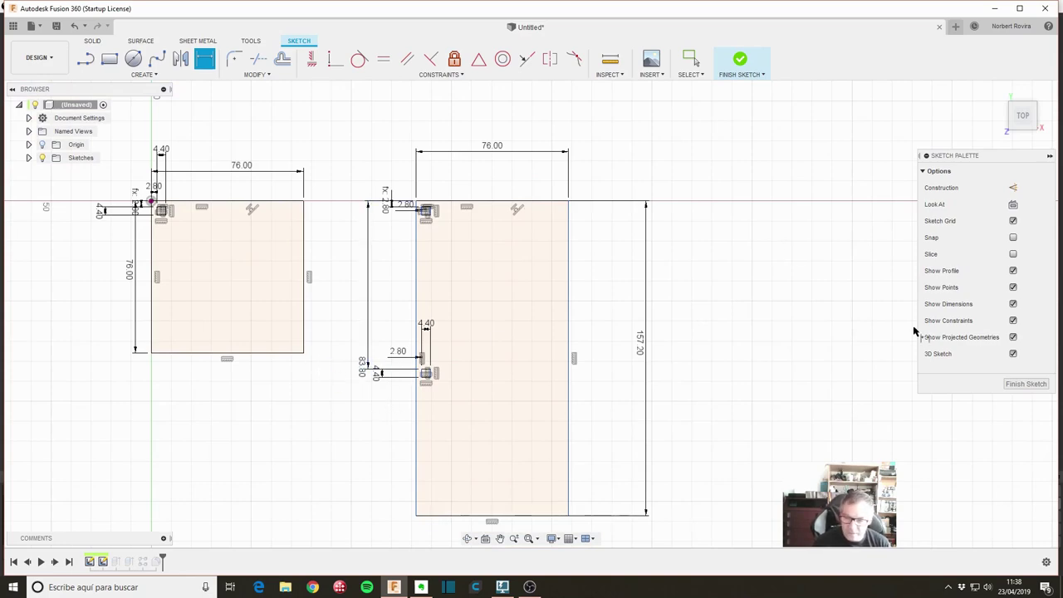
click(1038, 386)
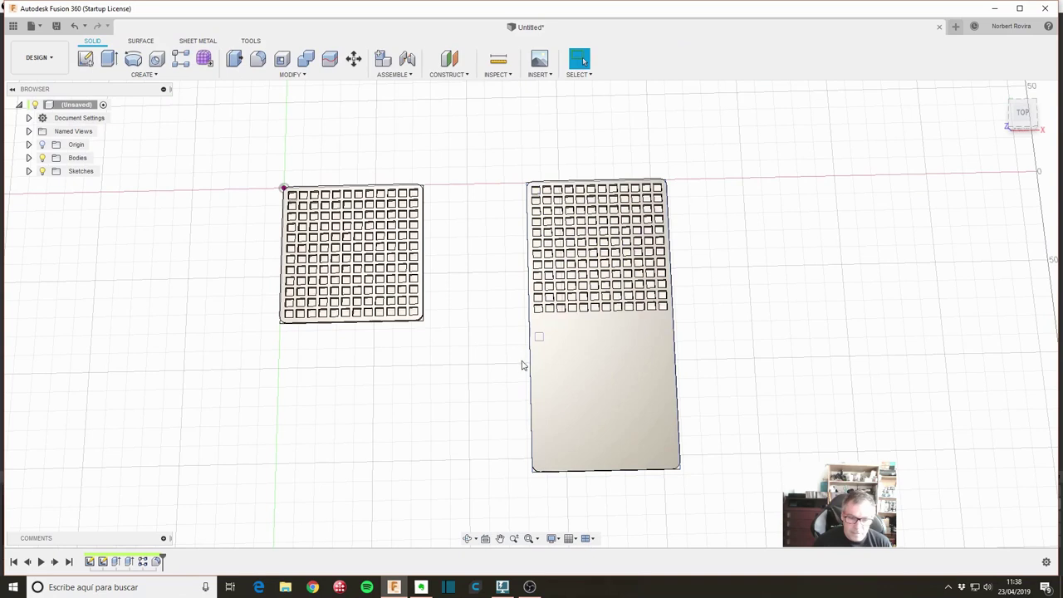
Edit the Extrude2 cut to include the new lower square profile.
right_click(131, 564)
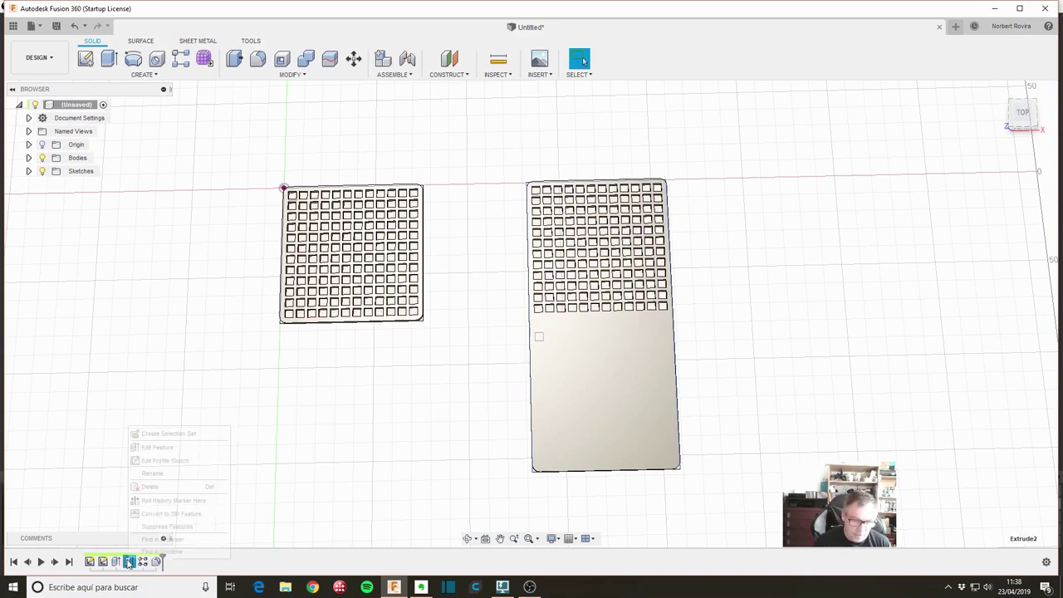
click(186, 452)
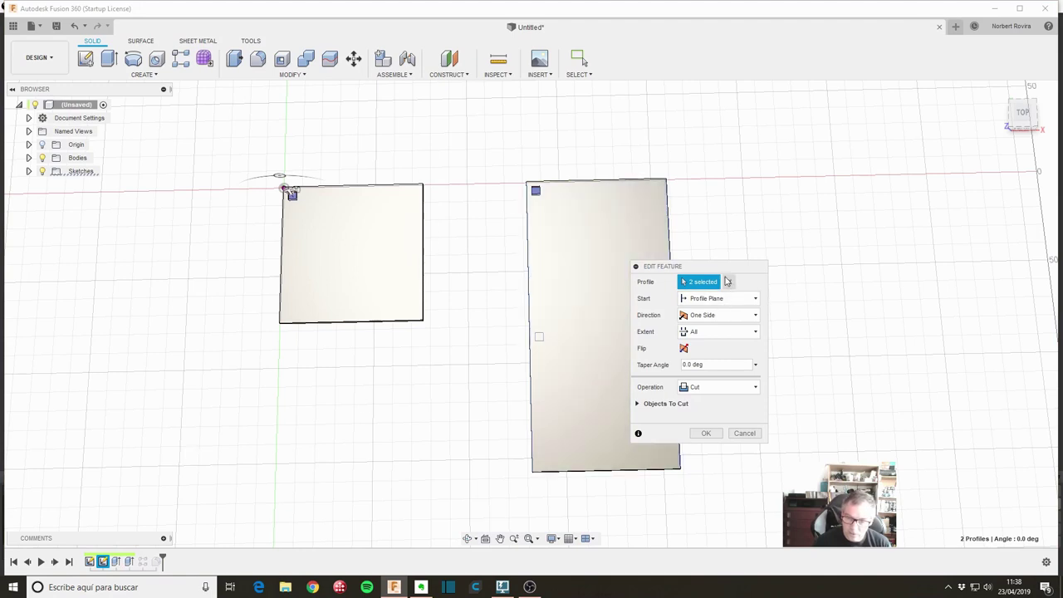
click(538, 341)
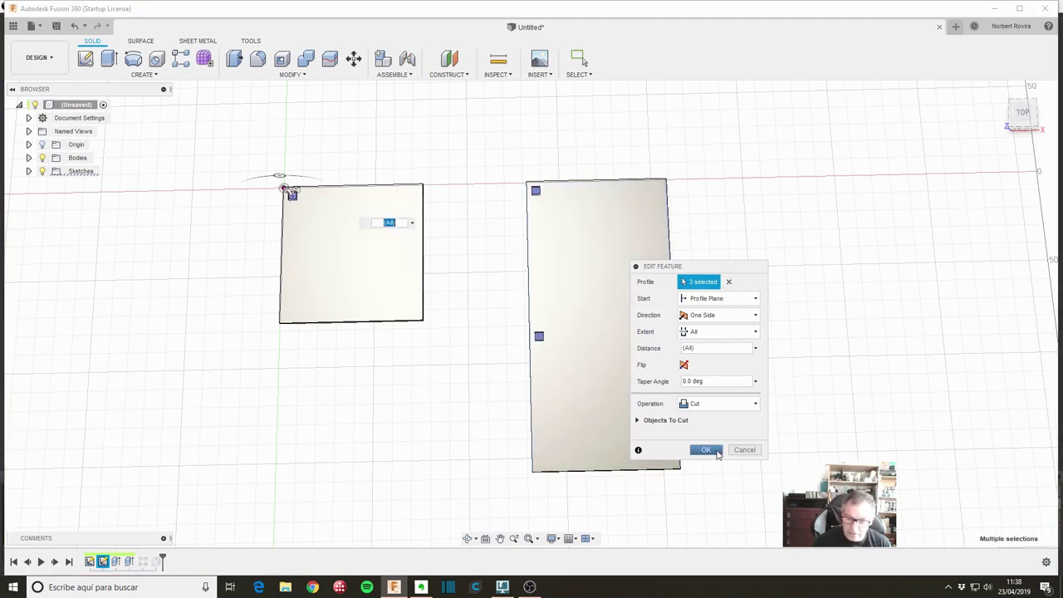
click(705, 450)
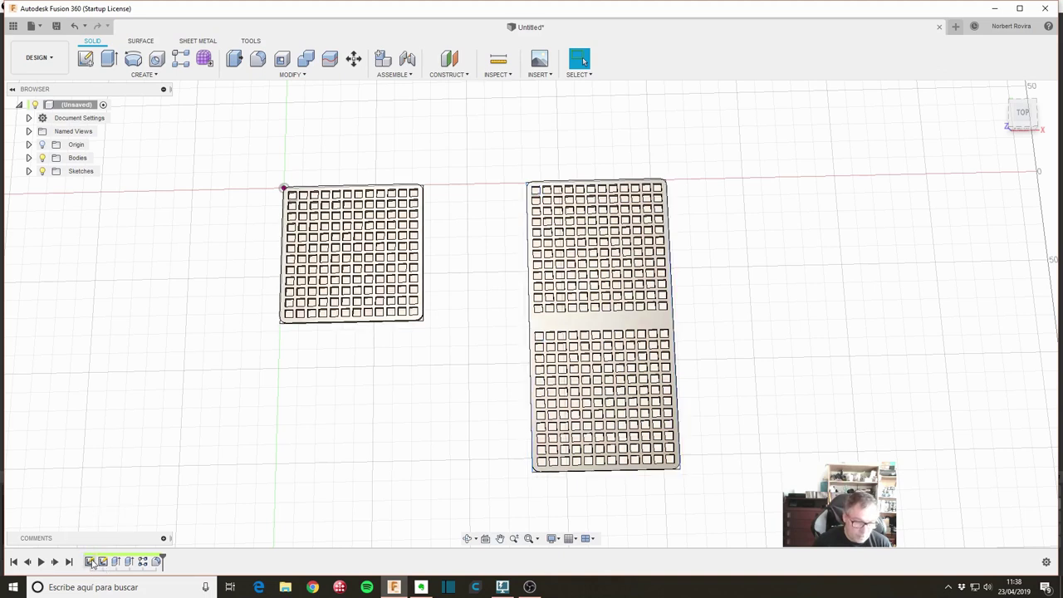
Open and close Sketch1 unchanged, then delete it from the timeline.
right_click(89, 562)
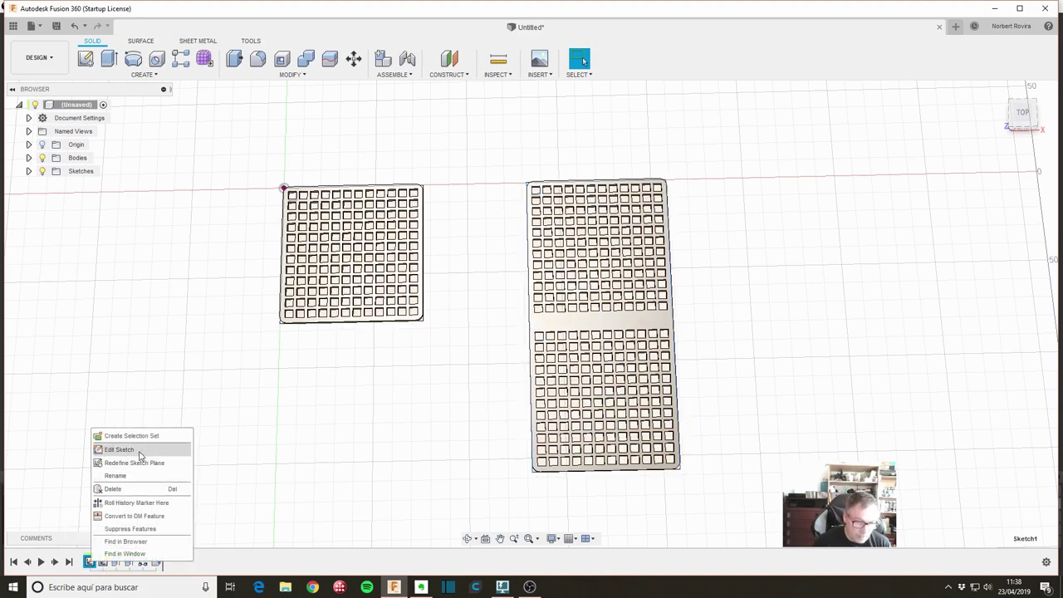
click(133, 451)
click(758, 73)
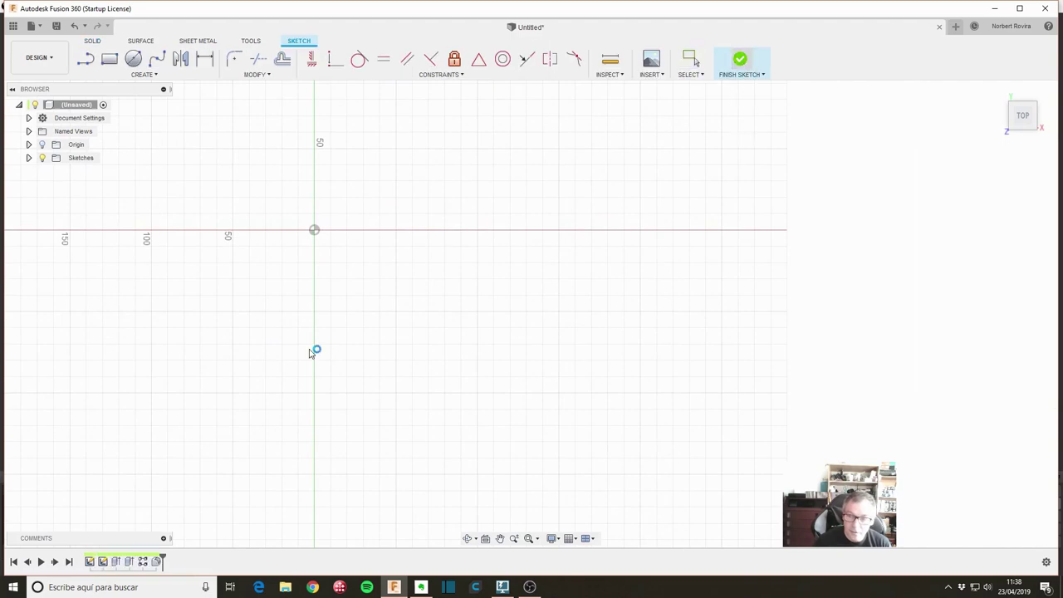
right_click(90, 562)
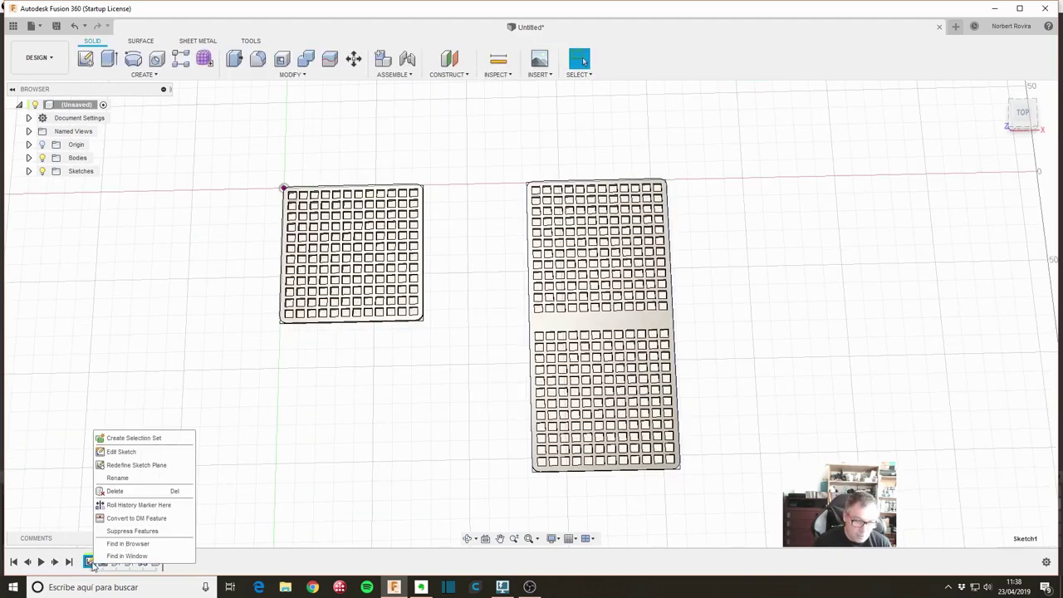
click(131, 495)
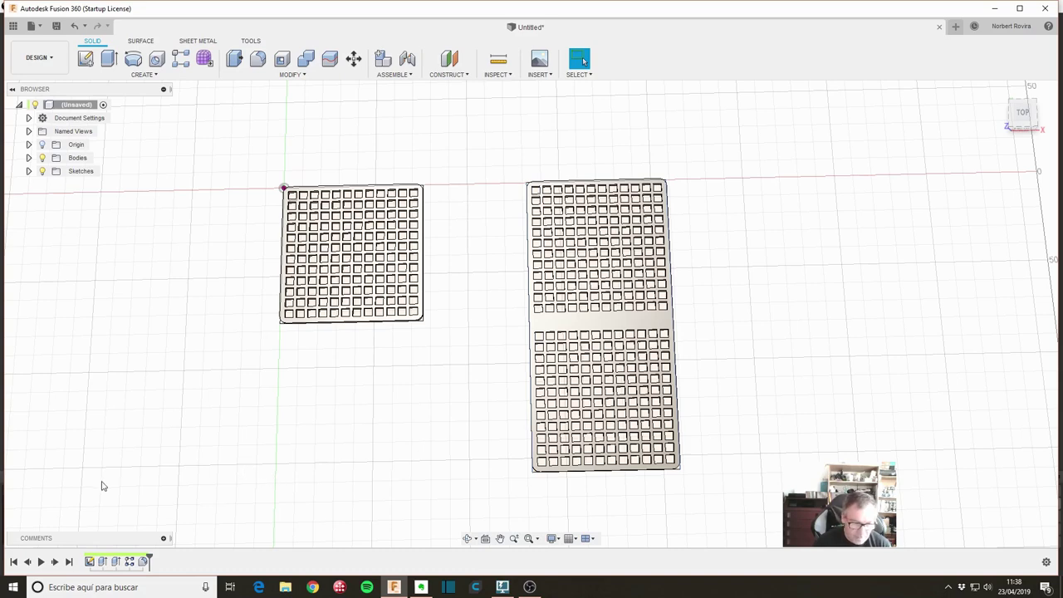
In Sketch2, draw a small rectangle just above the lower 4.40 mm square.
double_click(90, 561)
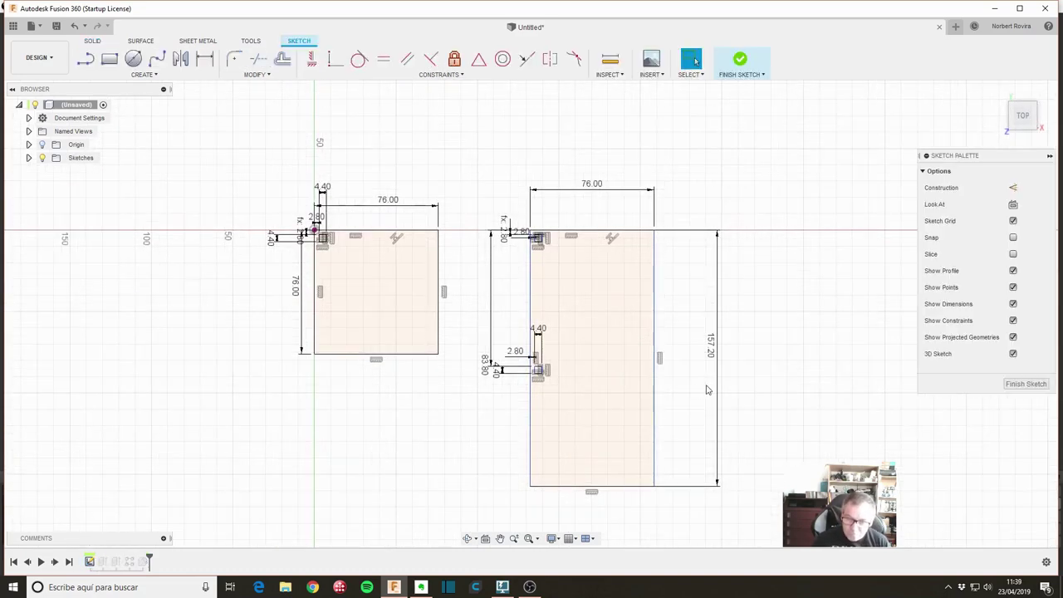
scroll(531, 357, up, 4)
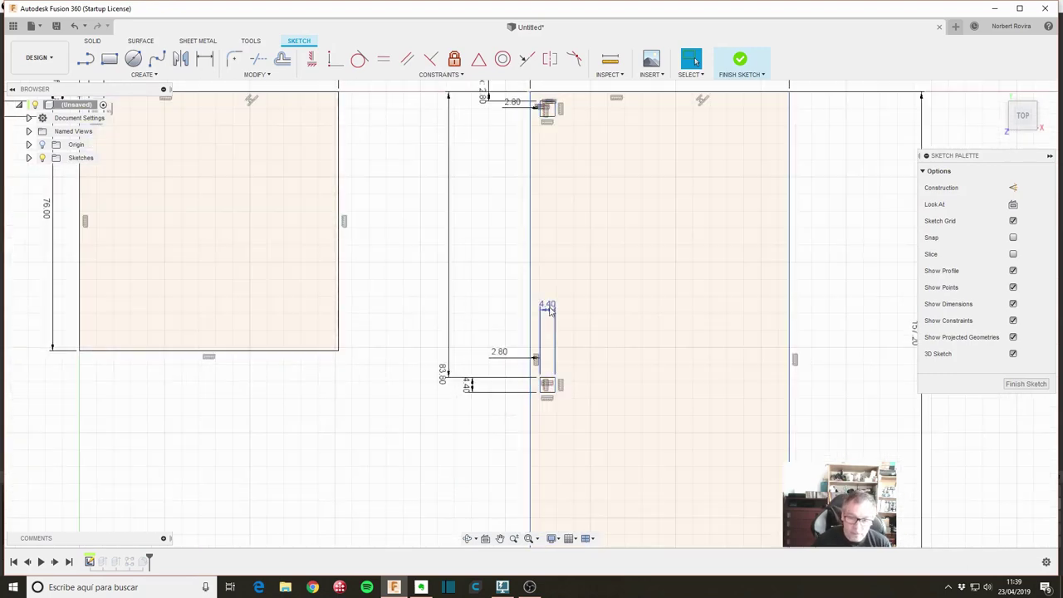
drag(547, 306, 558, 425)
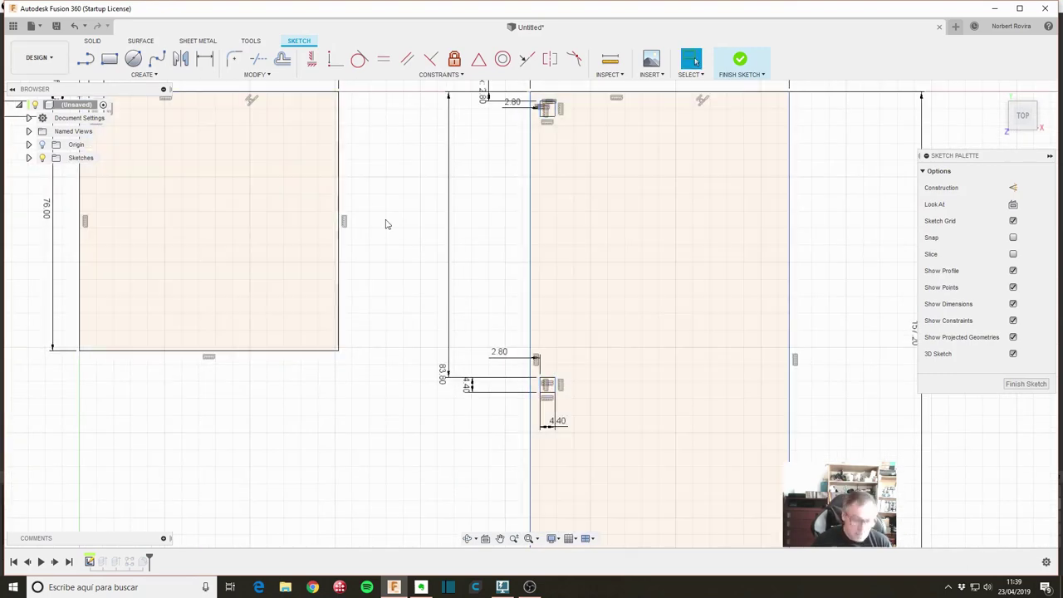
key(s)
click(430, 246)
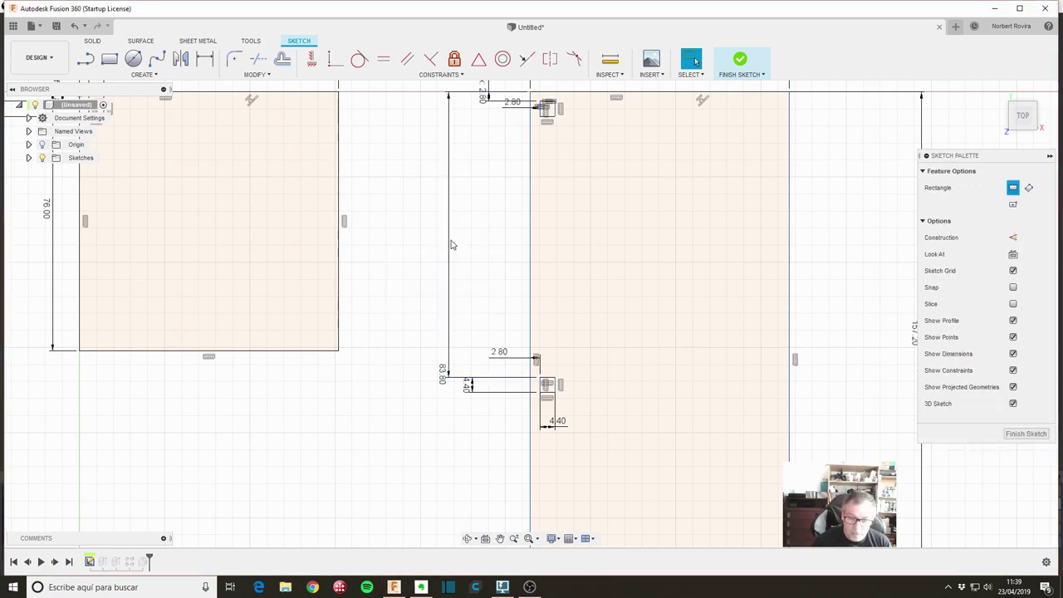
click(541, 339)
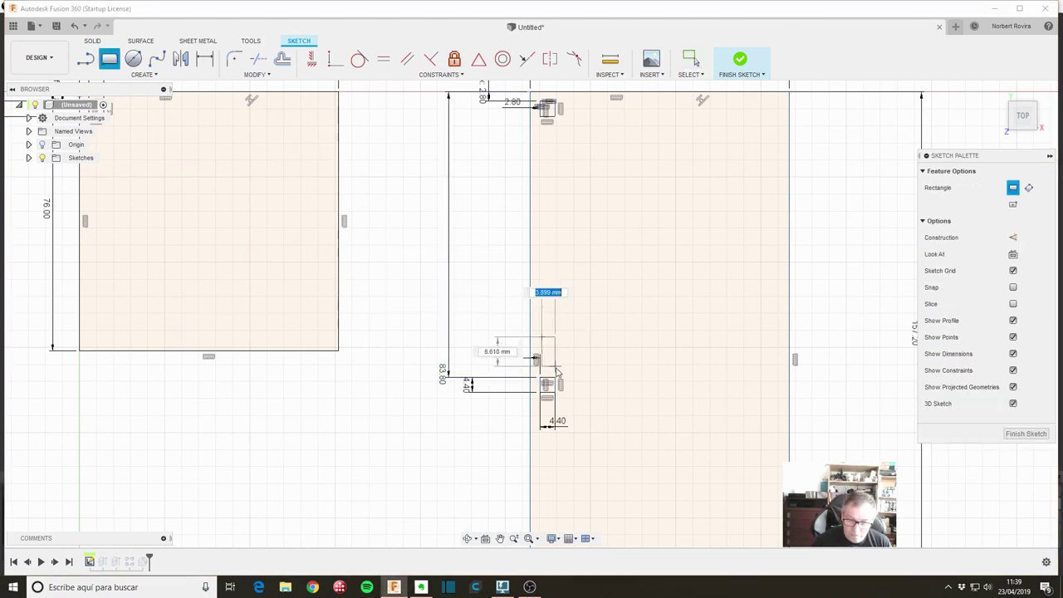
click(558, 374)
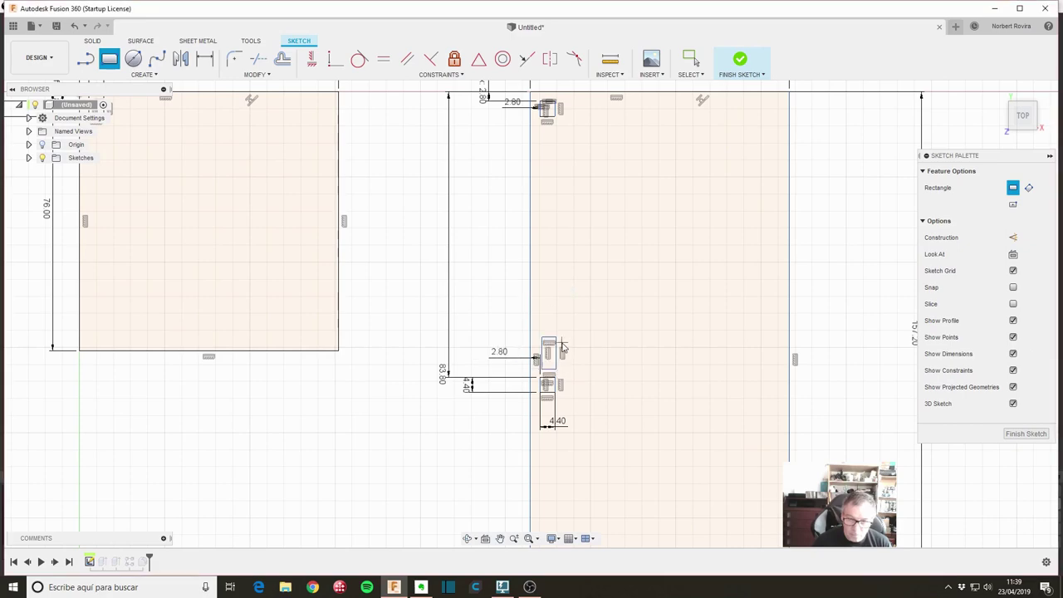
scroll(513, 390, up, 2)
middle_drag(467, 363, 401, 363)
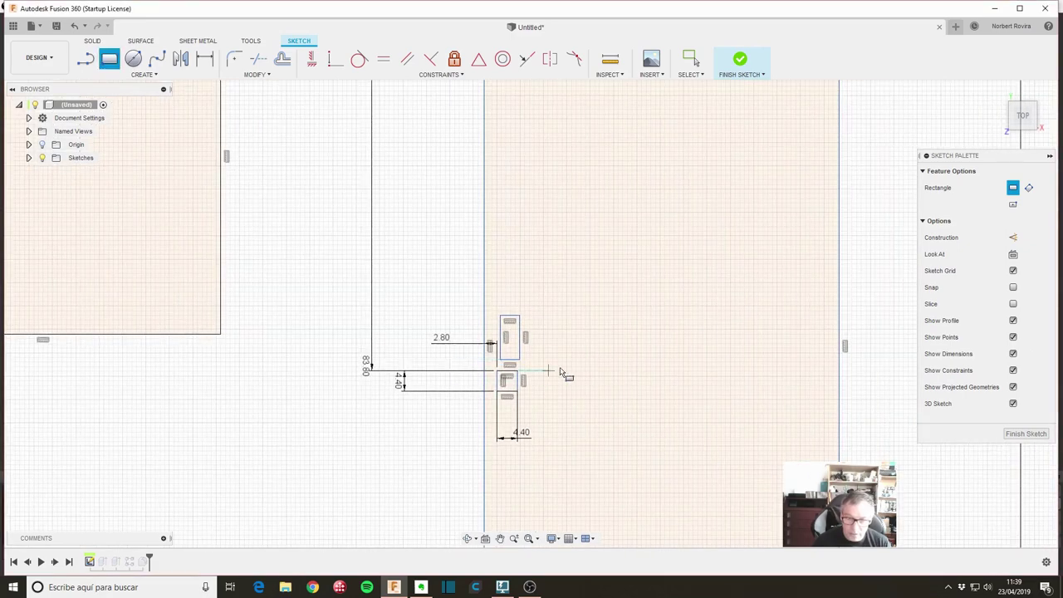
key(Escape)
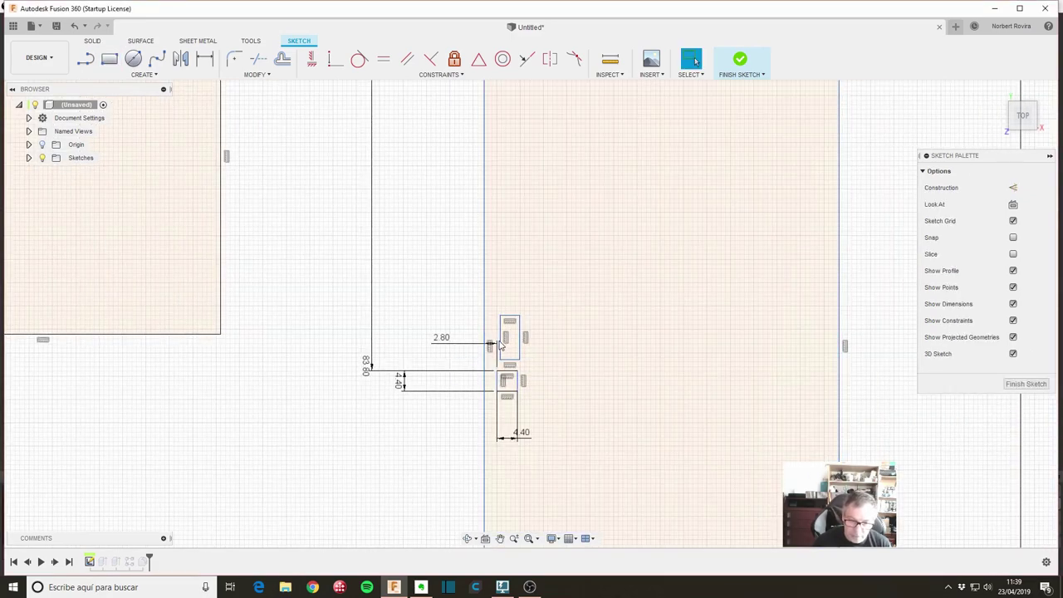
Make the left edges of the lower square and new rectangle collinear.
click(501, 350)
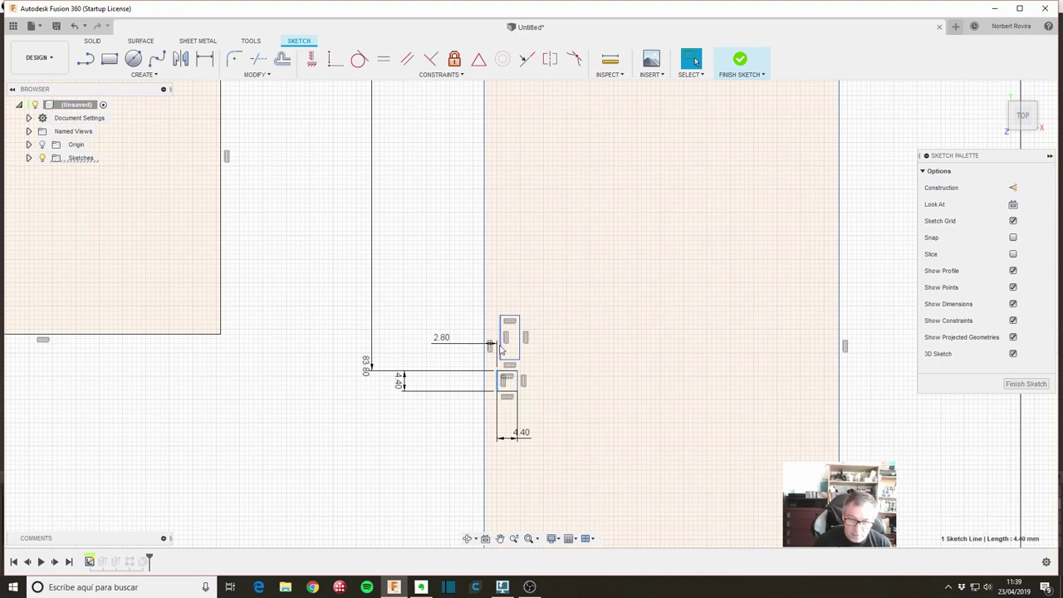
ctrl+click(500, 382)
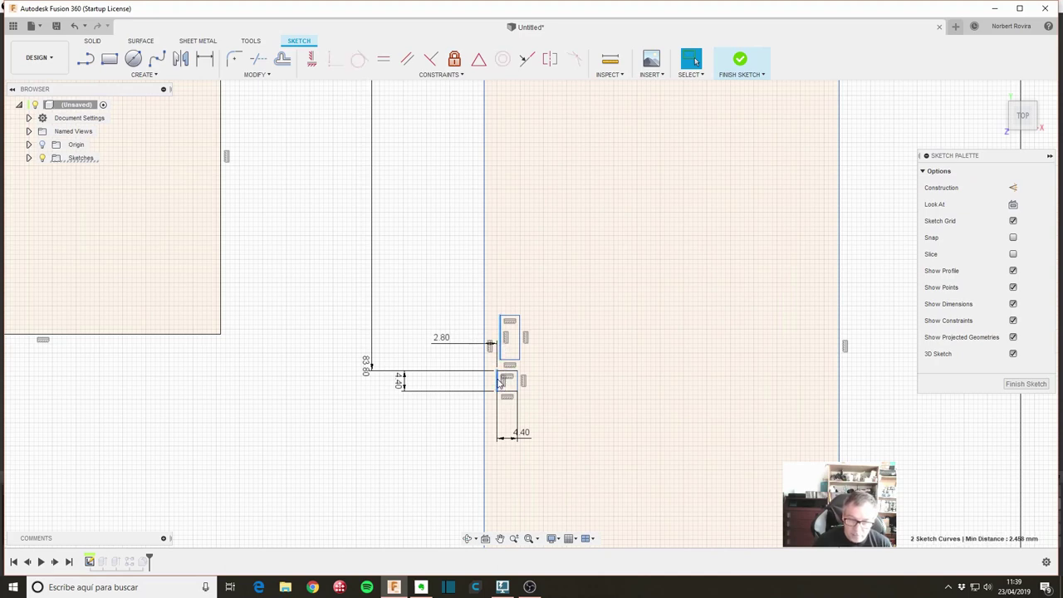
click(528, 60)
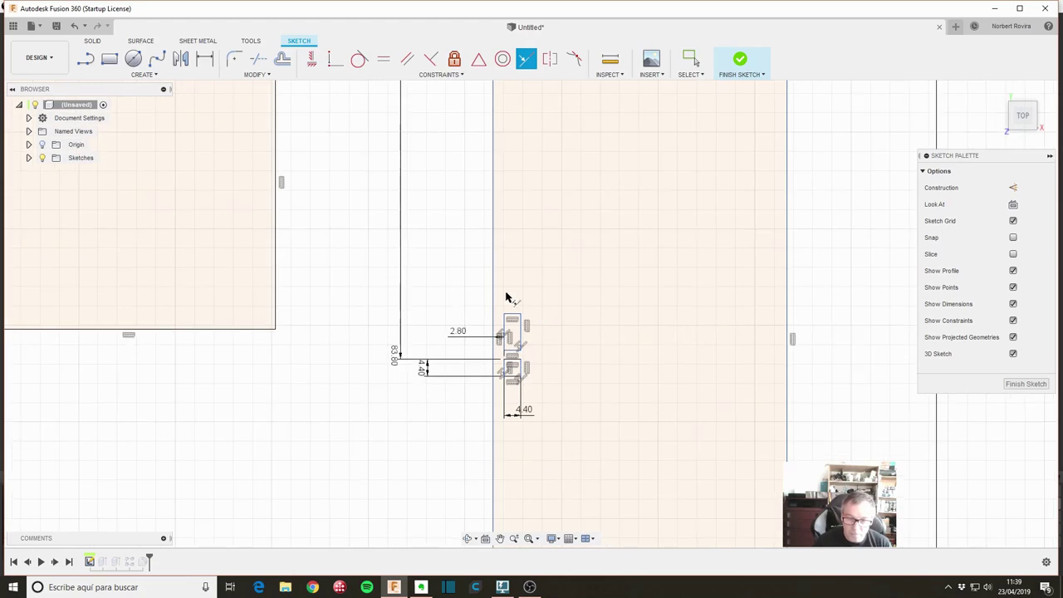
key(Escape)
Dimension the gap to 1.60 and the upper rectangle's height to 7.40, then finish the sketch.
scroll(454, 299, up, 2)
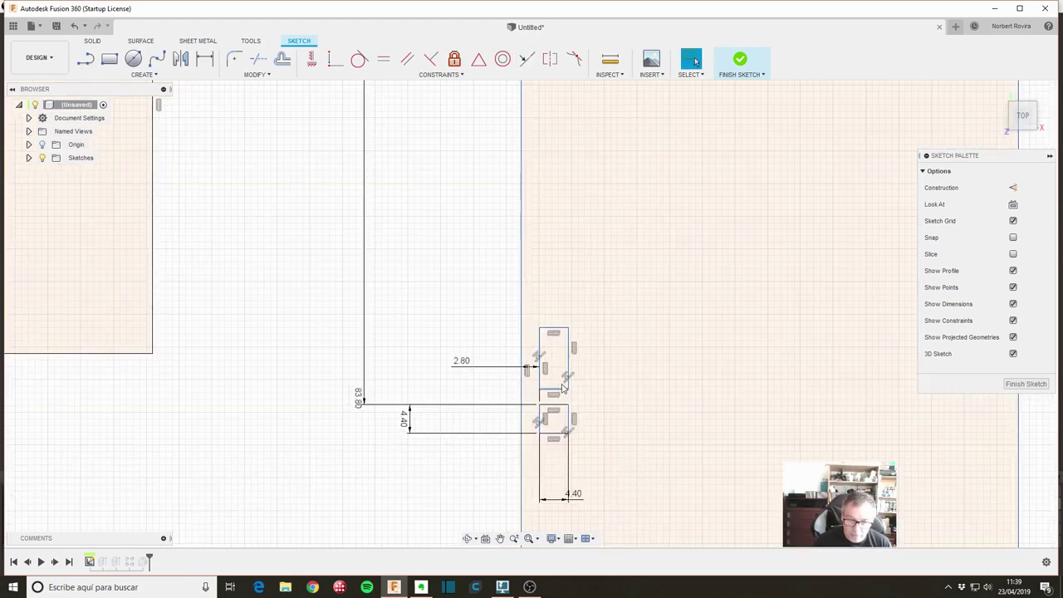
key(d)
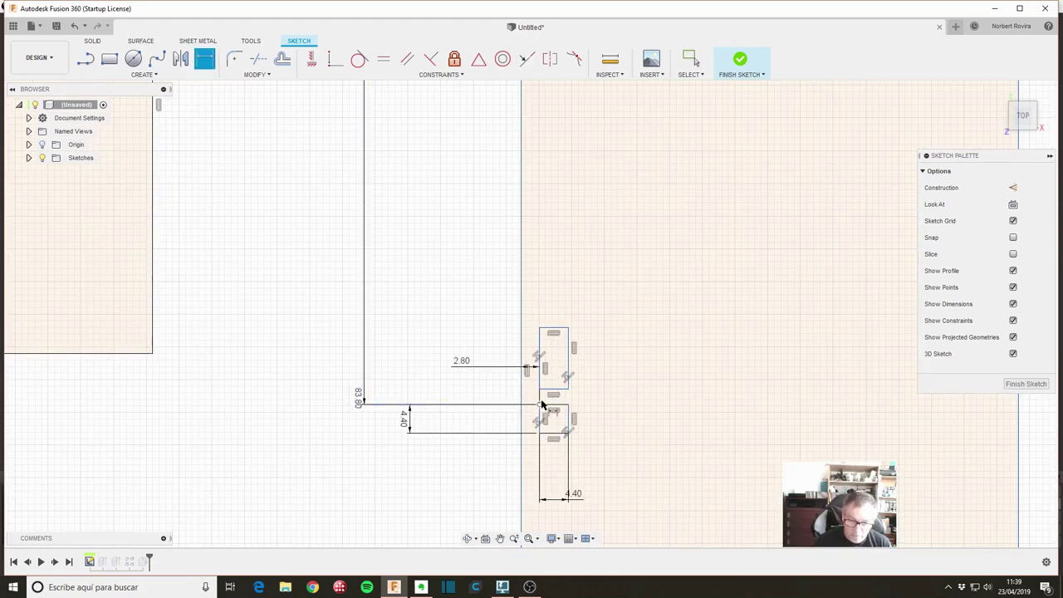
click(554, 406)
click(553, 388)
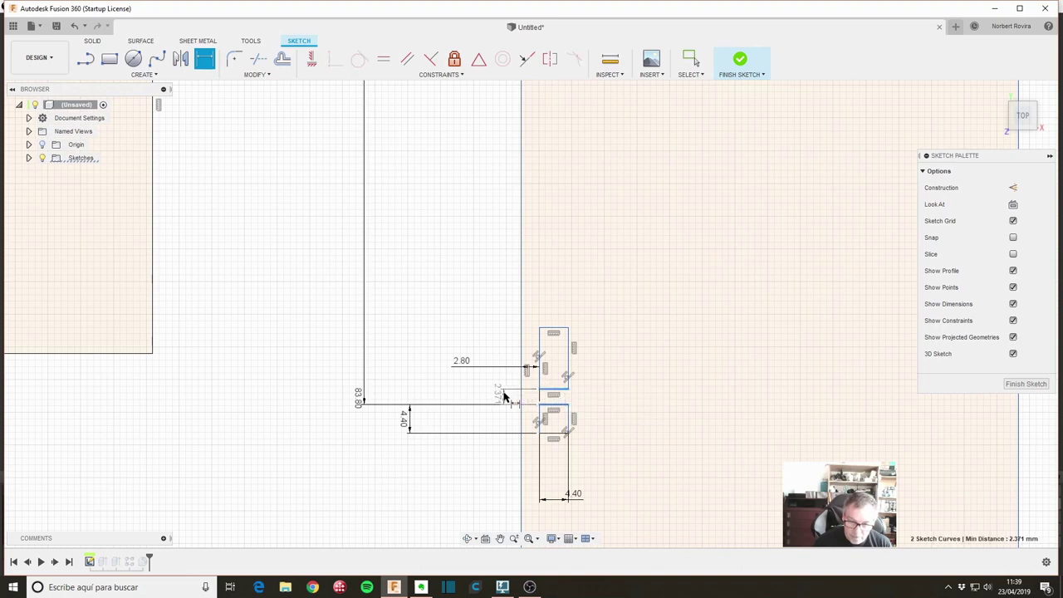
click(503, 401)
key(BackSpace)
text(1.6)
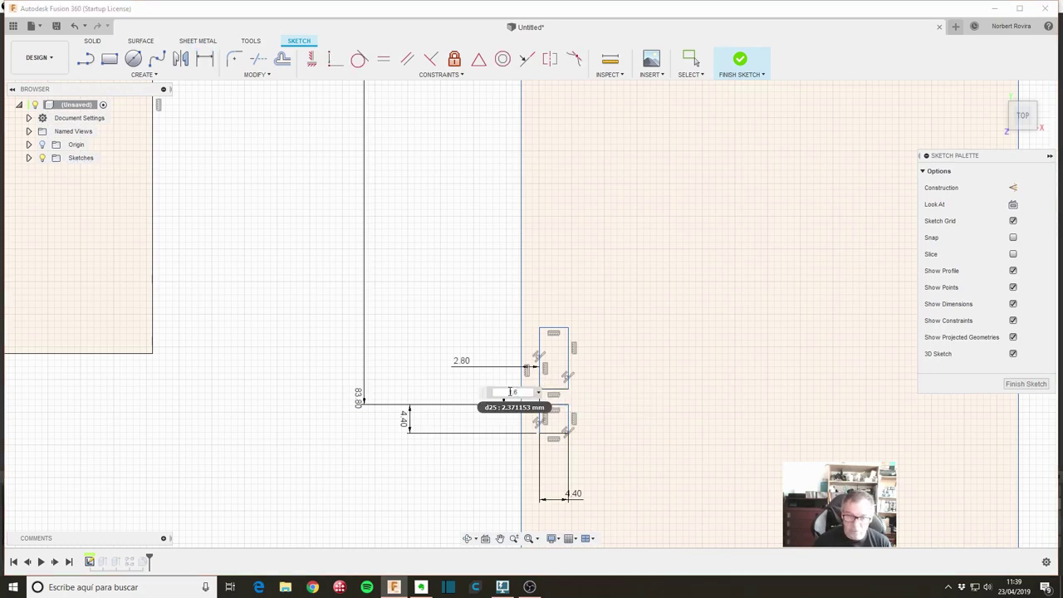
key(Return)
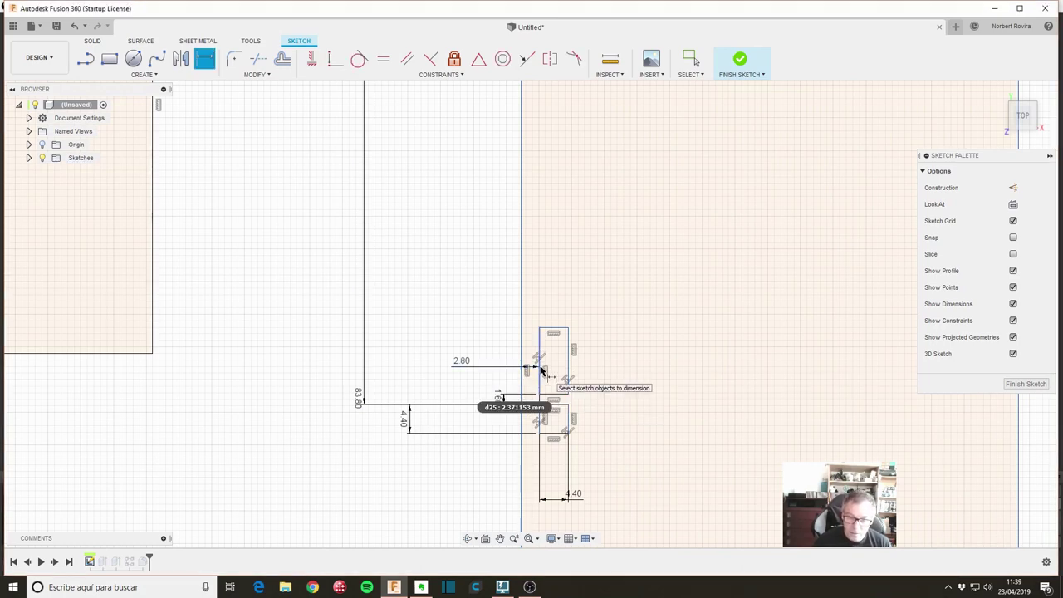
click(570, 371)
click(620, 367)
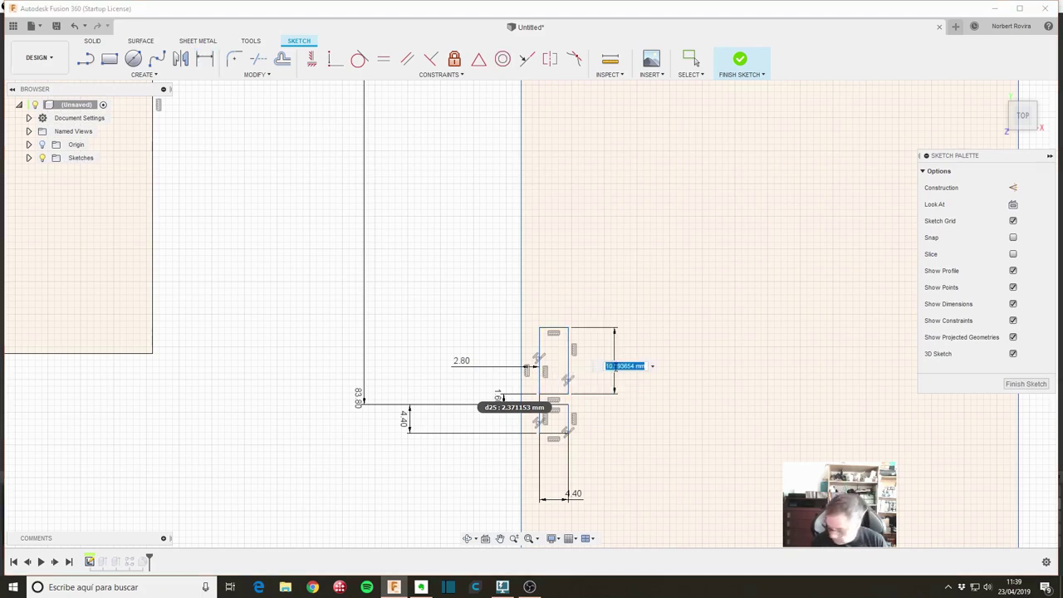
text(7.4)
key(Return)
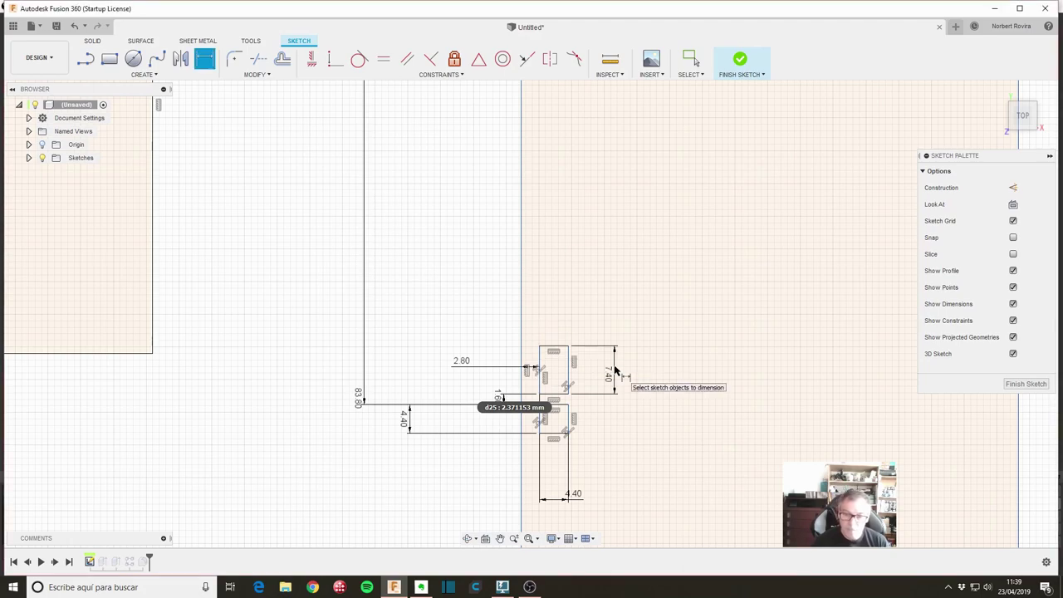
click(1025, 384)
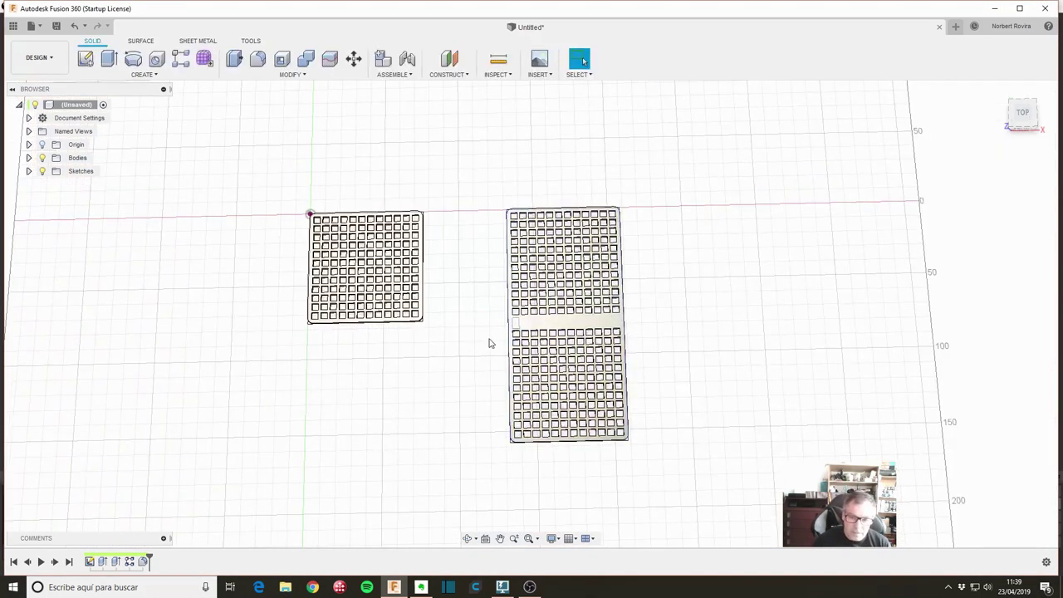
Move the timeline marker back before the final Fillet and launch a new Extrude.
shift+middle_drag(473, 338, 516, 340)
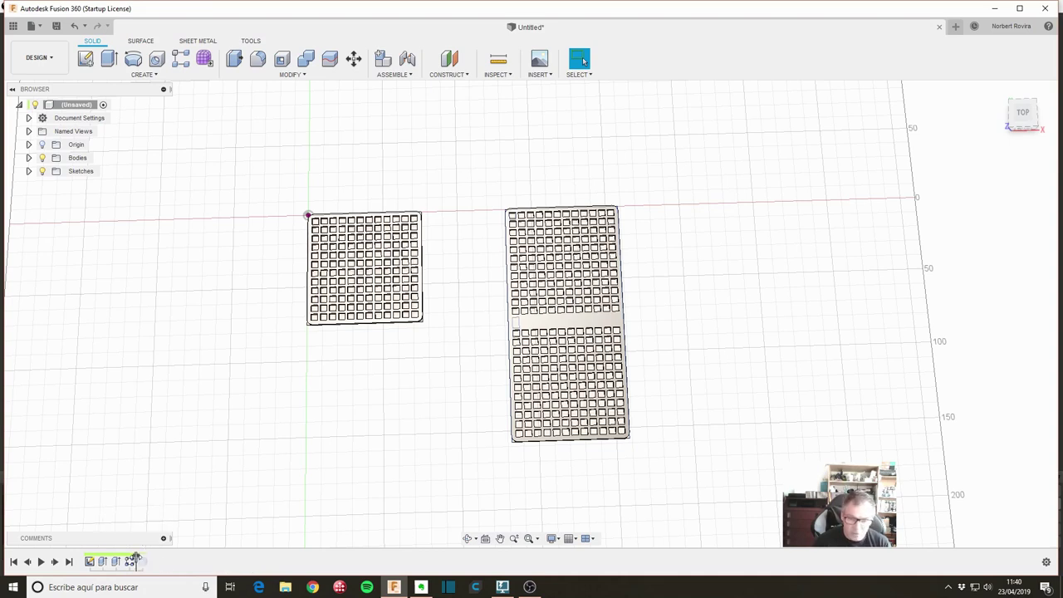
drag(146, 560, 134, 561)
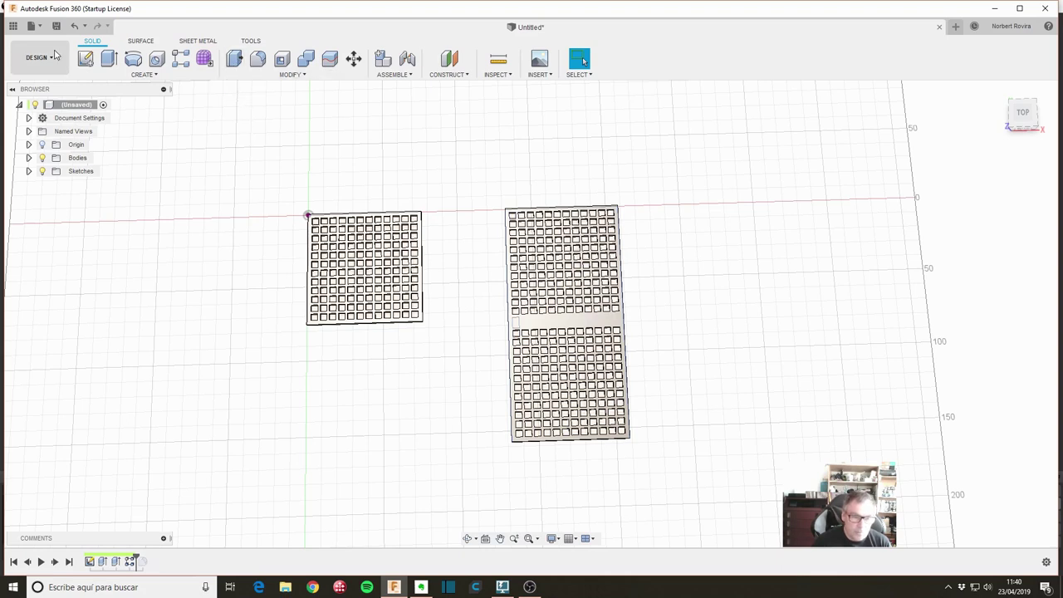
click(110, 58)
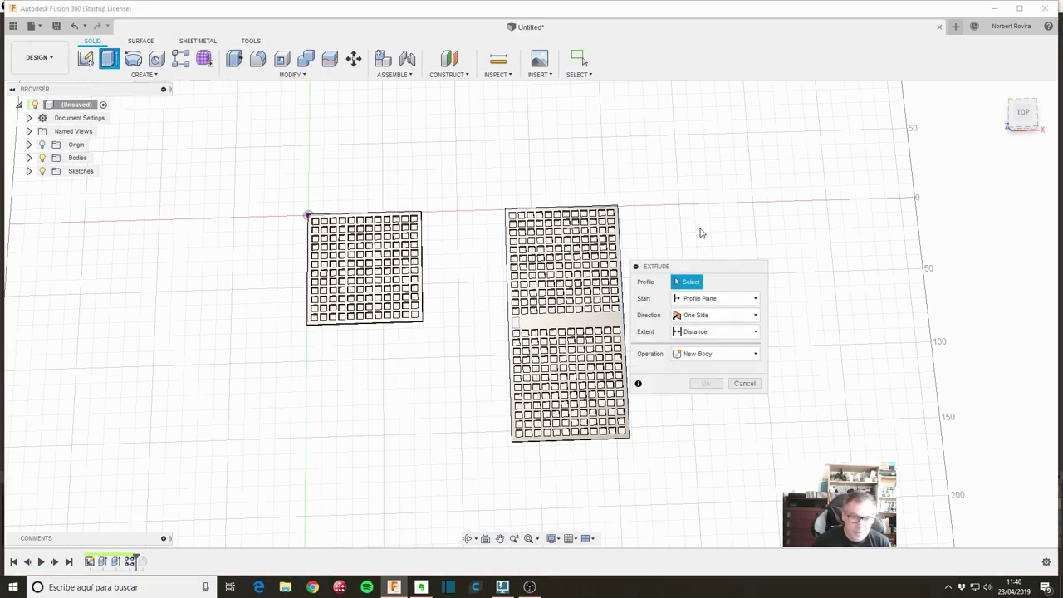
Cut the small square profile through the long plate with Extent set to All.
click(516, 325)
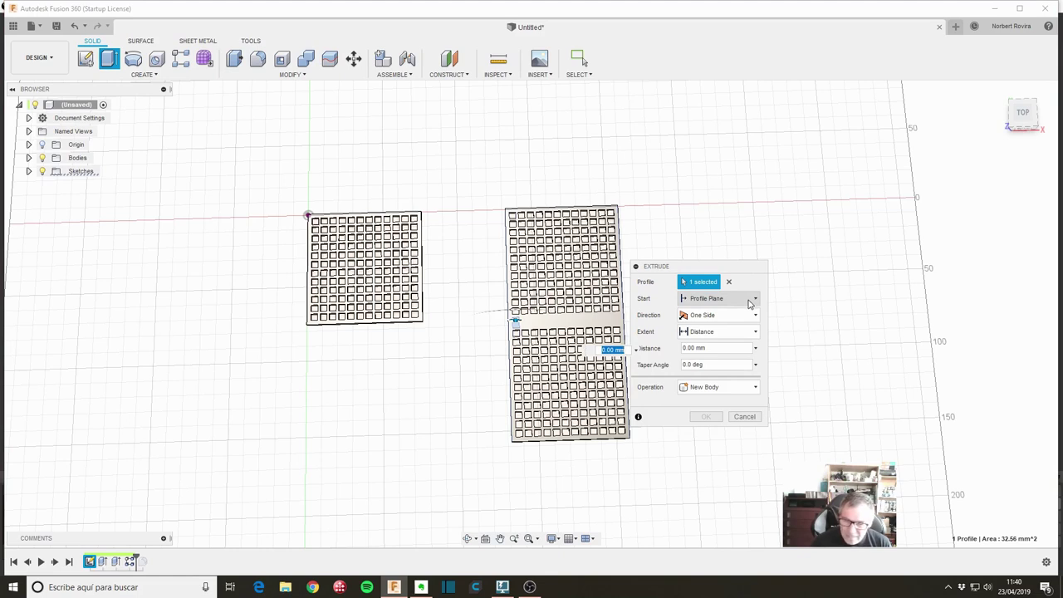
click(721, 332)
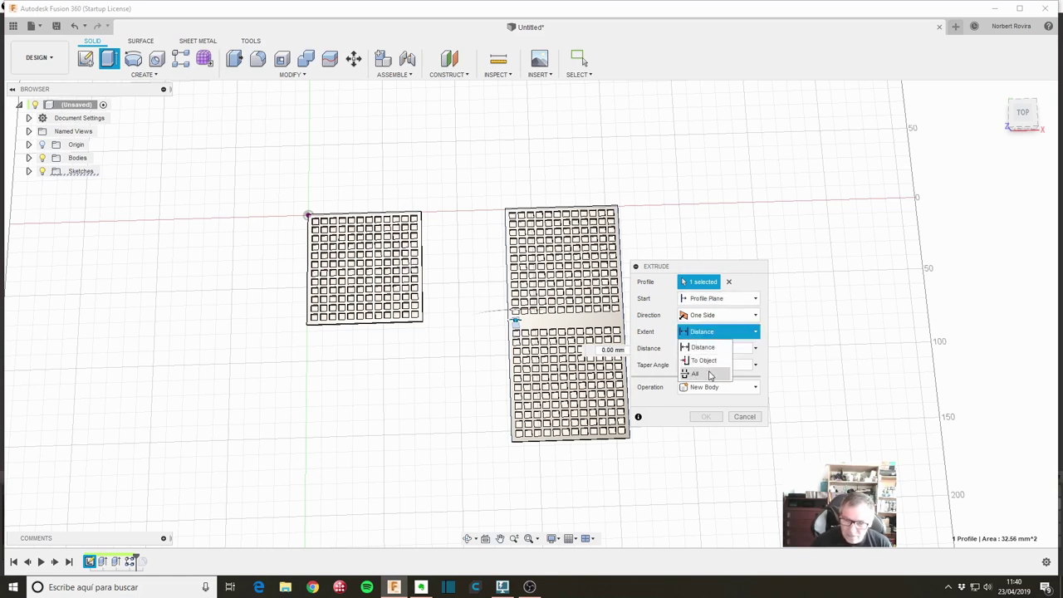
click(710, 376)
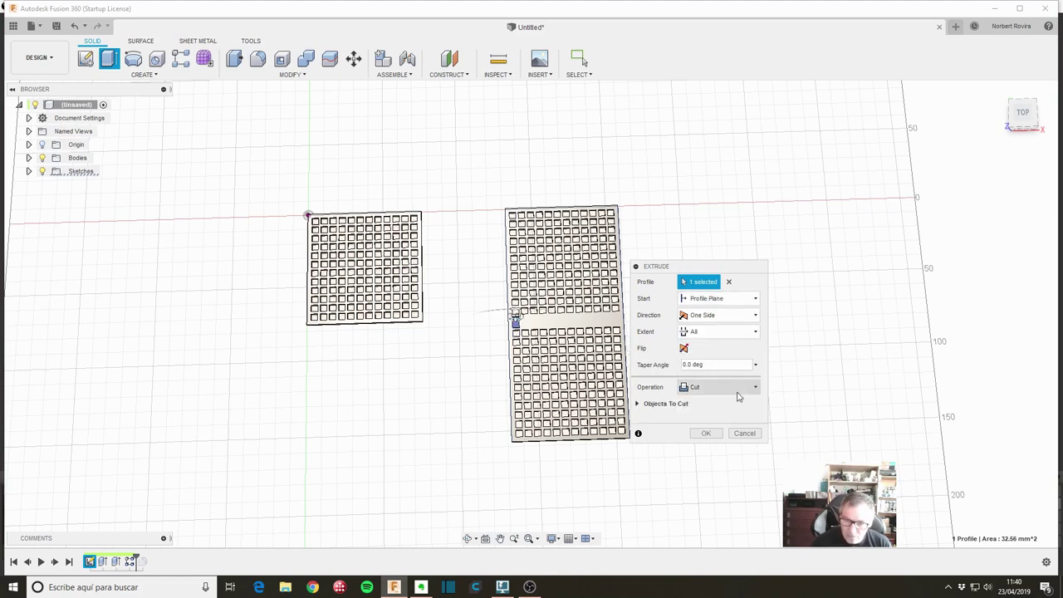
click(705, 433)
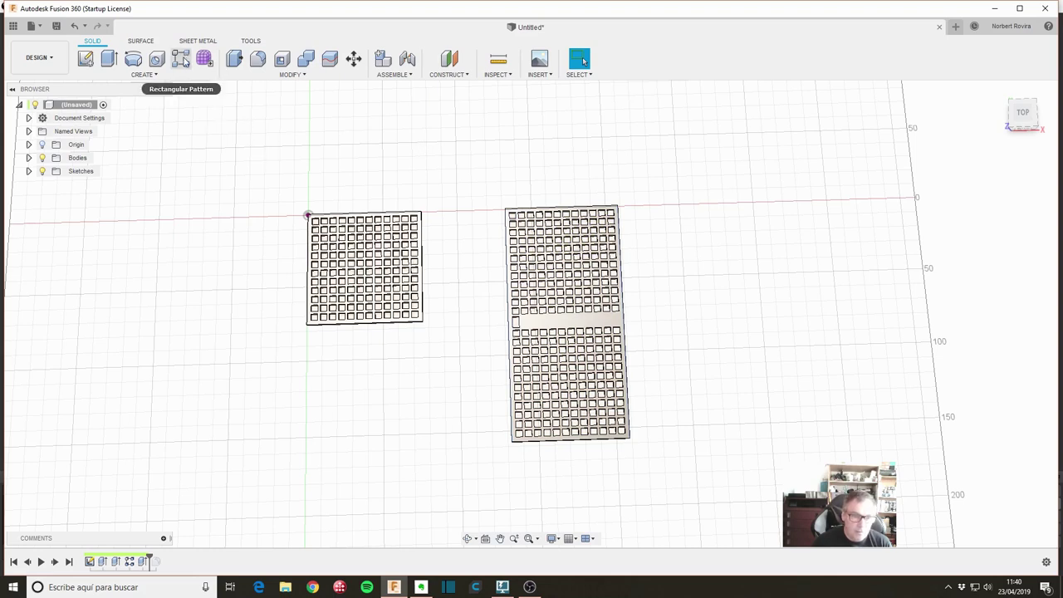
Feature-pattern the Extrude3 hole 12 times along the top edge at 4.4+1.6 mm spacing.
click(181, 58)
click(743, 282)
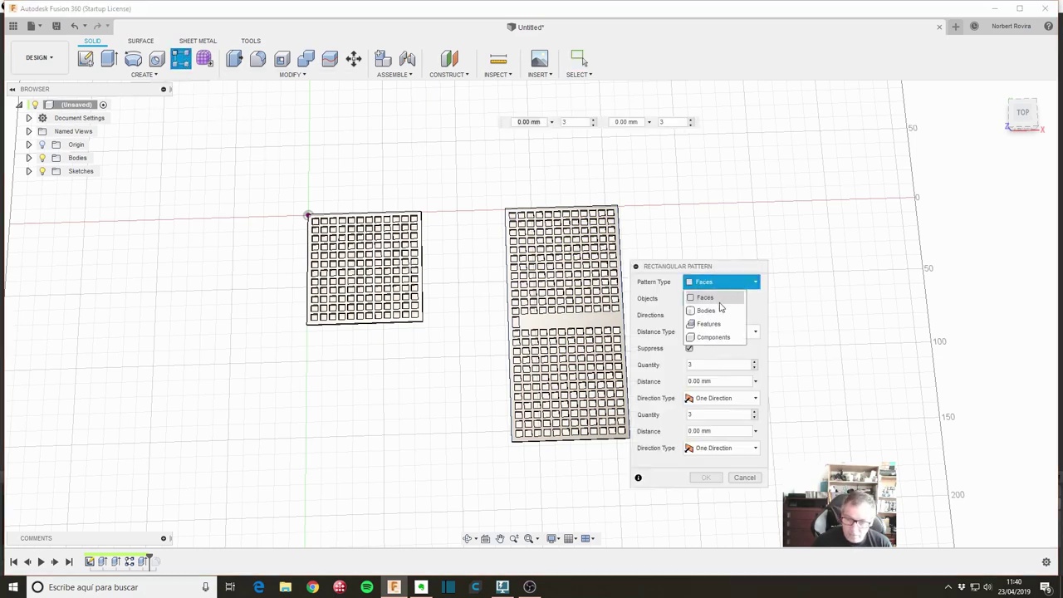
click(721, 323)
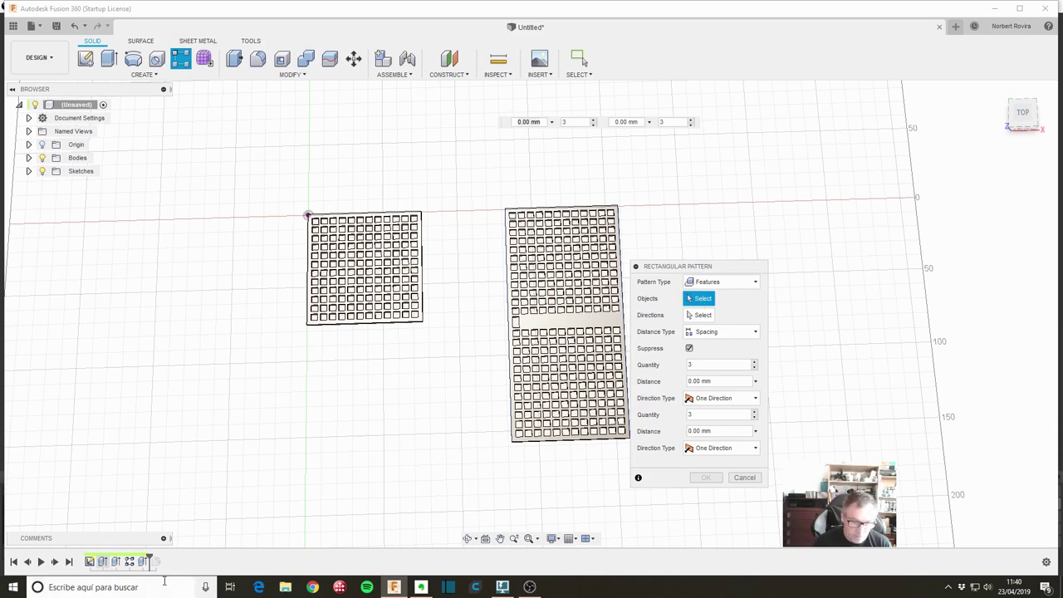
click(142, 561)
click(703, 315)
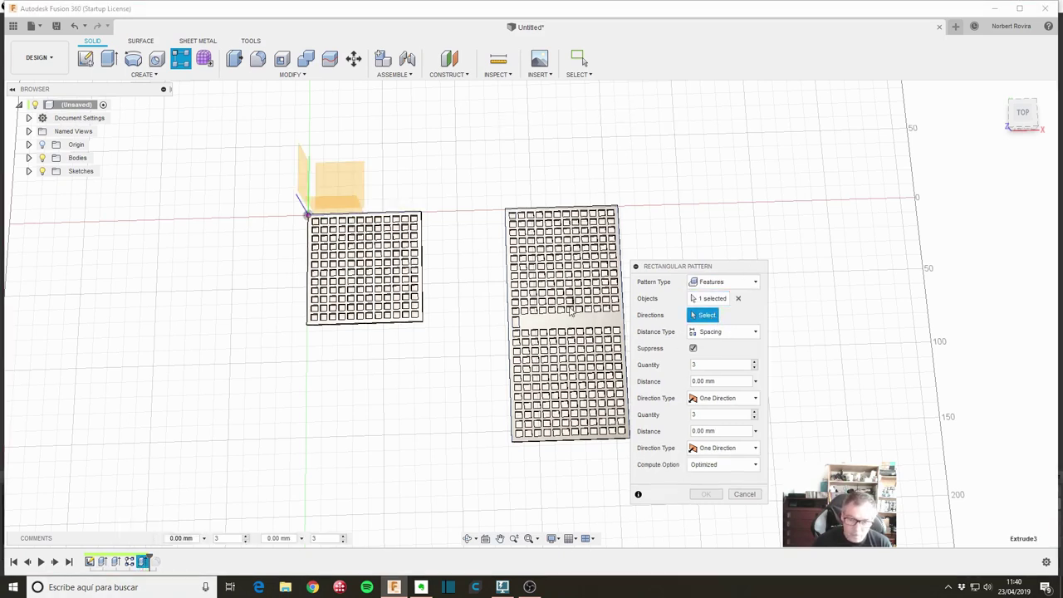
click(582, 208)
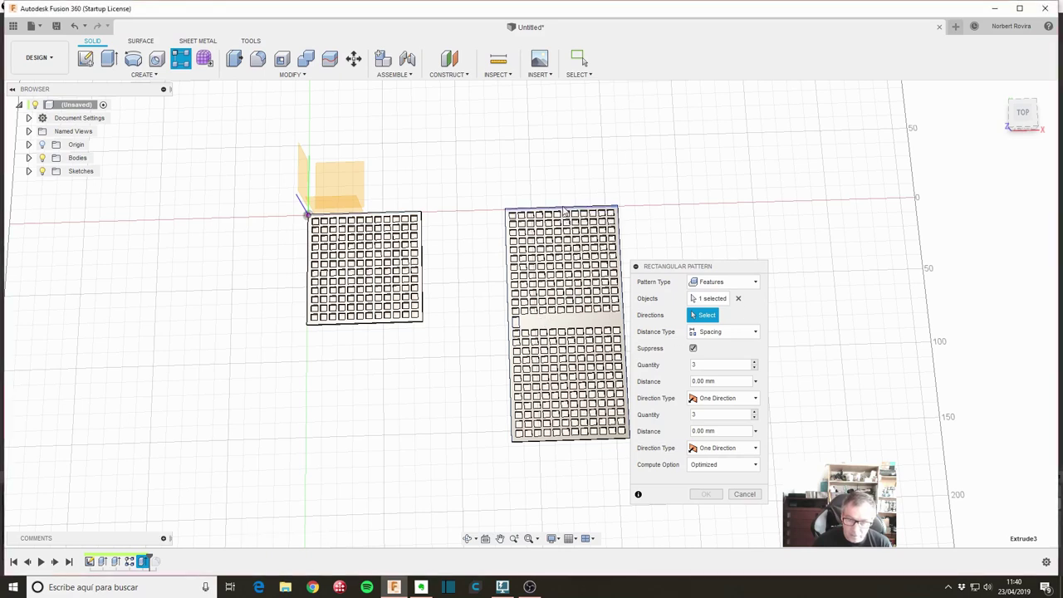
text(30)
key(Tab)
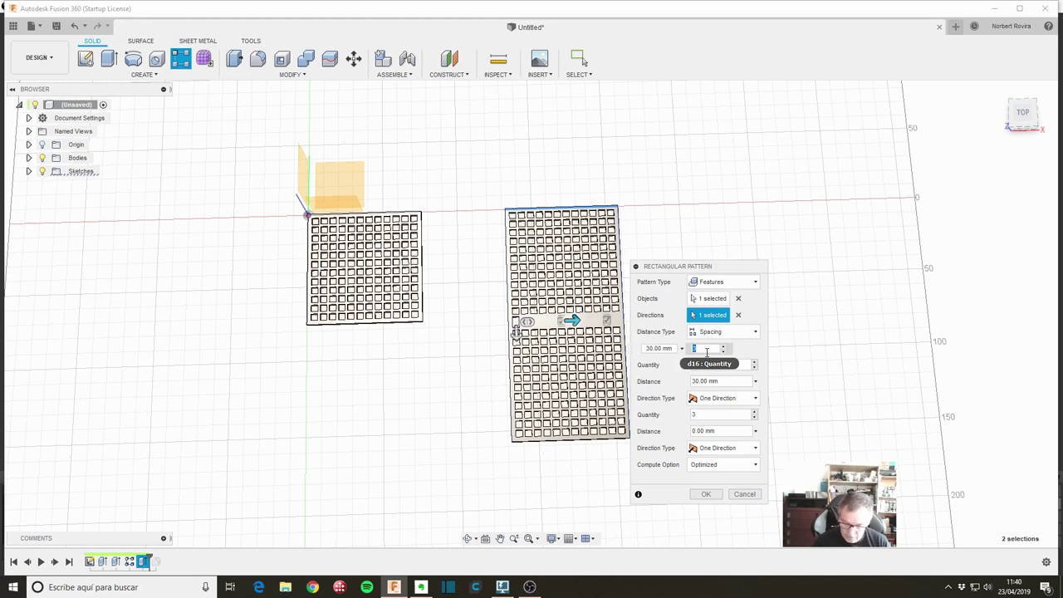
text(2)
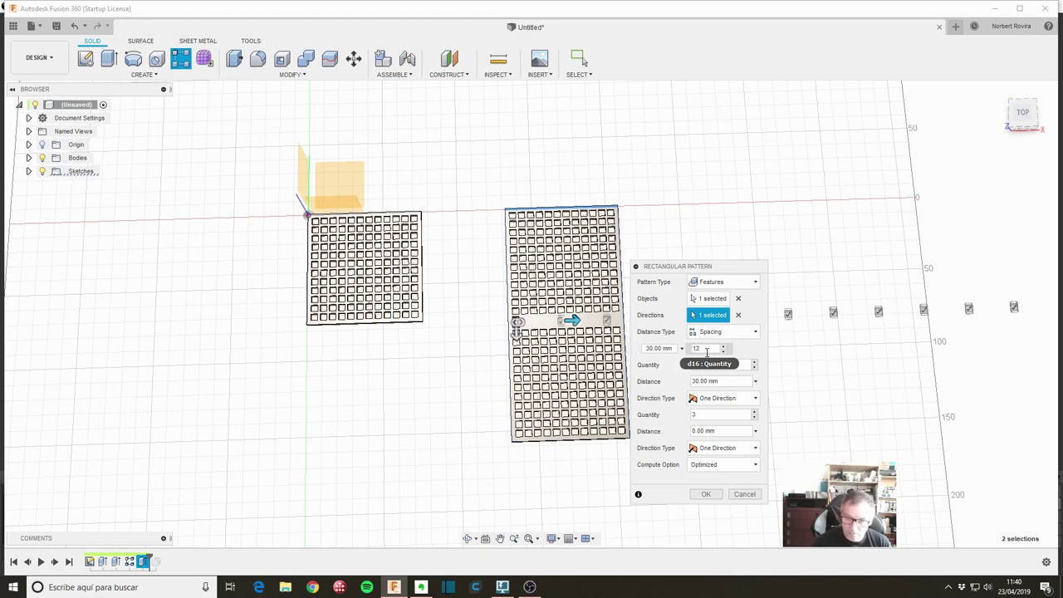
click(696, 381)
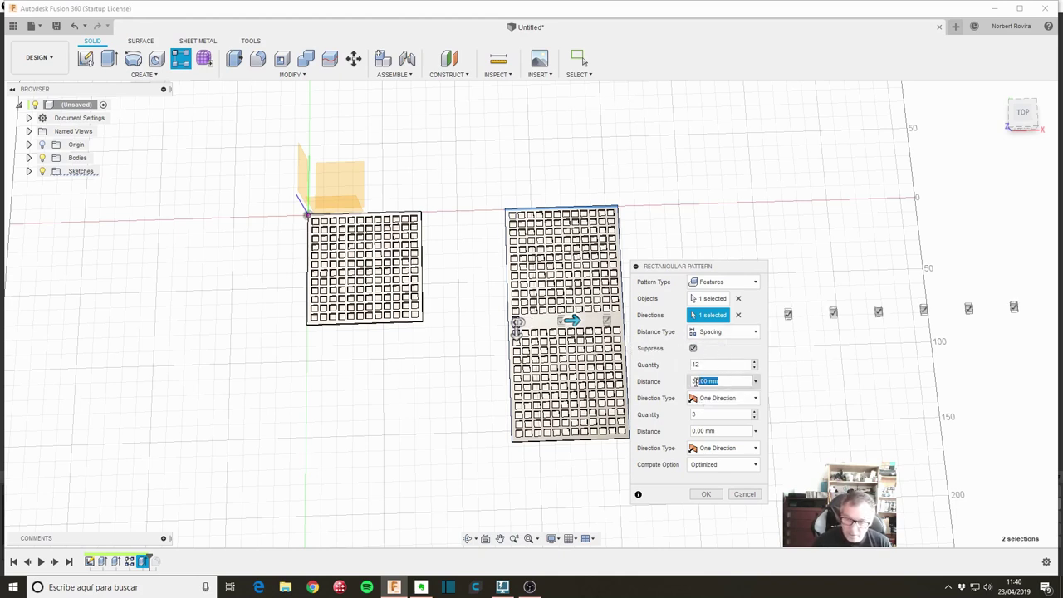
text(4.4+1.6)
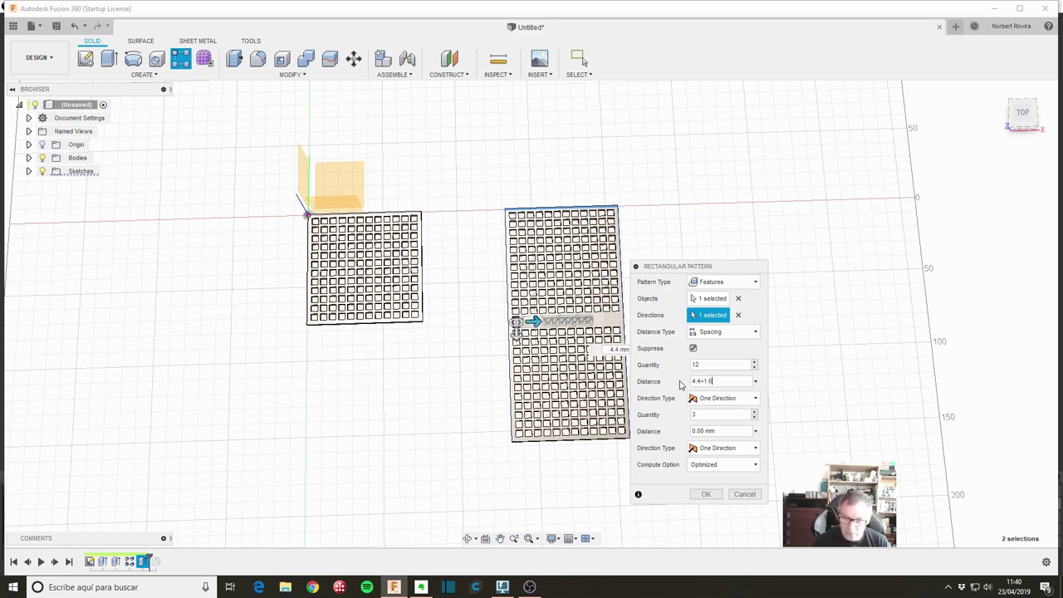
click(707, 494)
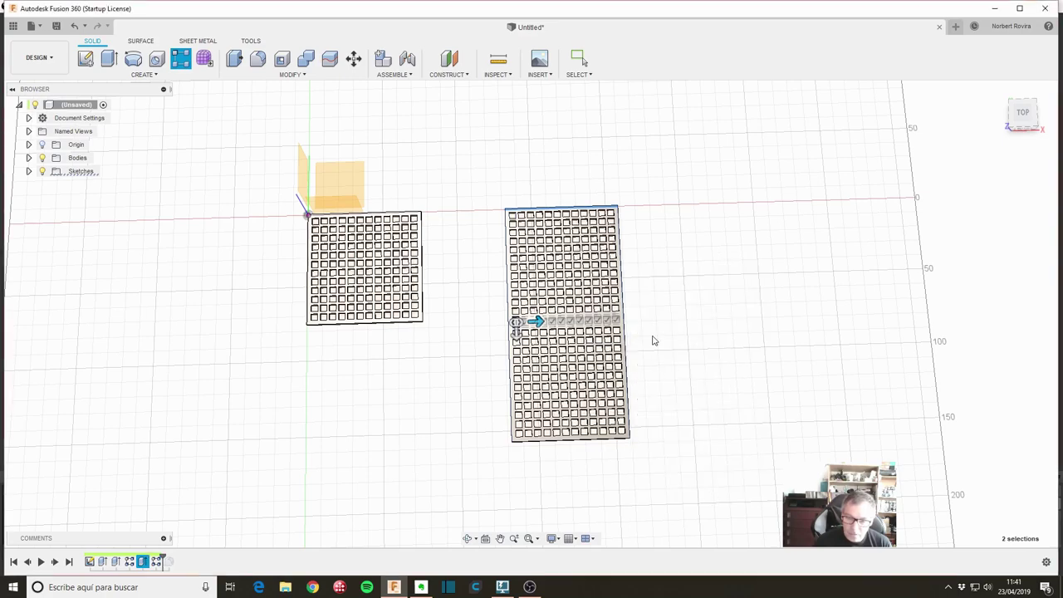
Drag the timeline marker to the end to restore the fillet and inspect both plates.
click(516, 330)
scroll(513, 336, up, 5)
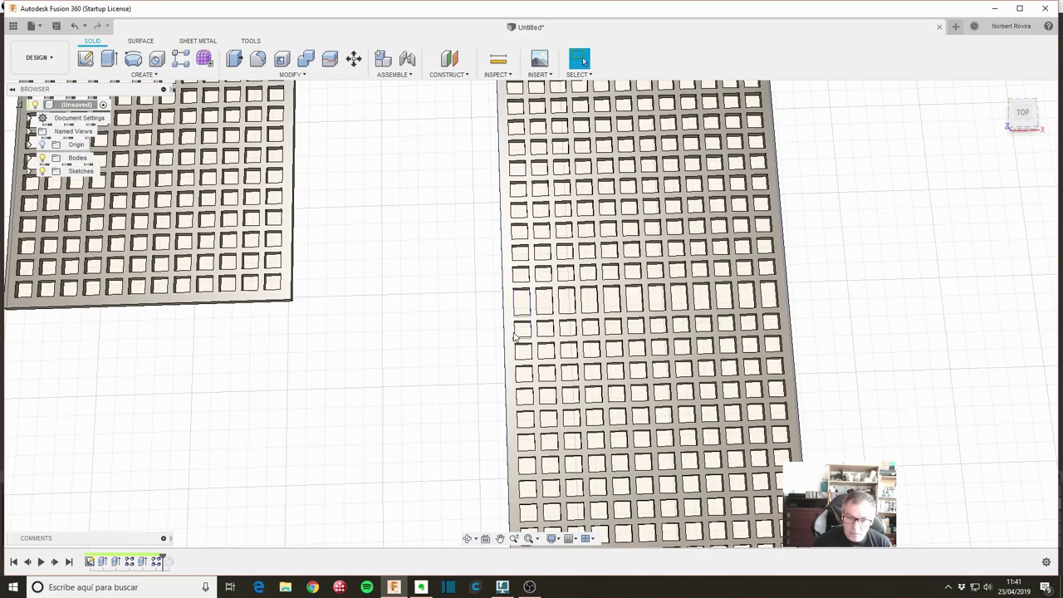
click(441, 396)
scroll(435, 402, down, 5)
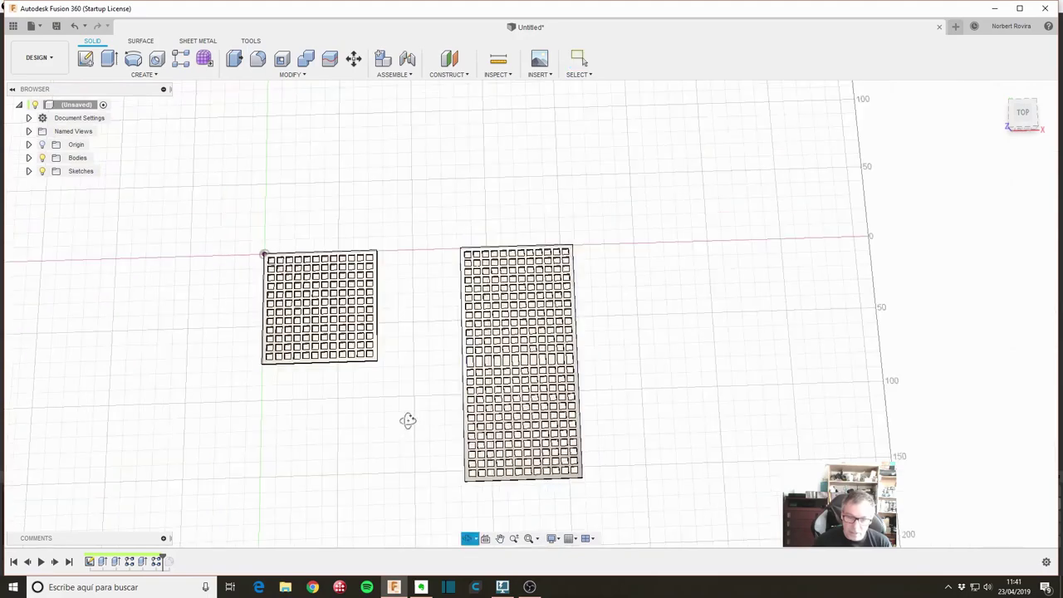
mouse_move(408, 420)
shift+middle_down()
mouse_move(411, 392)
mouse_move(405, 422)
mouse_move(413, 410)
shift+middle_up()
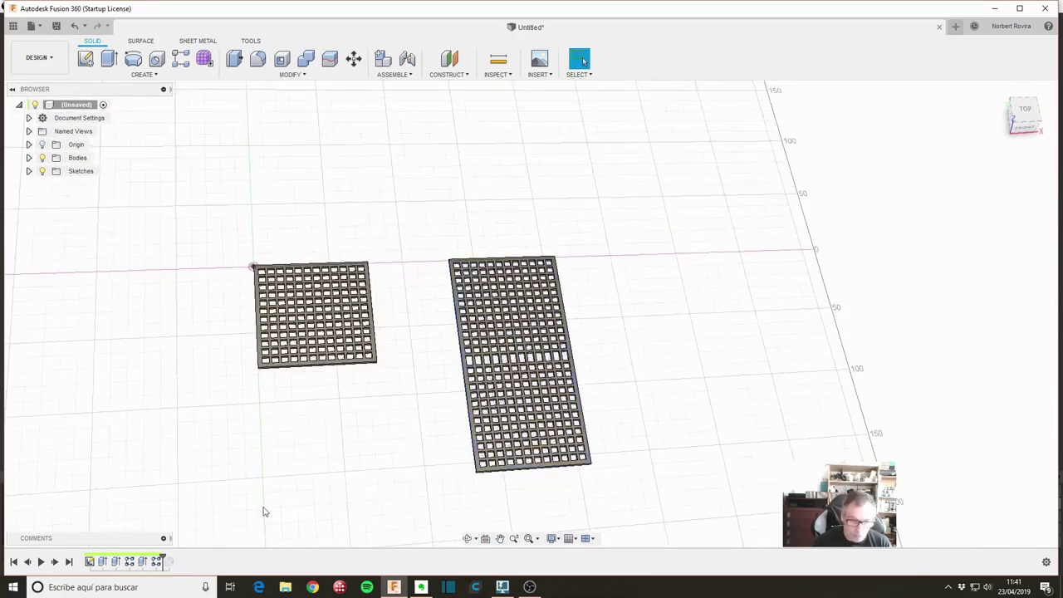
drag(165, 561, 177, 564)
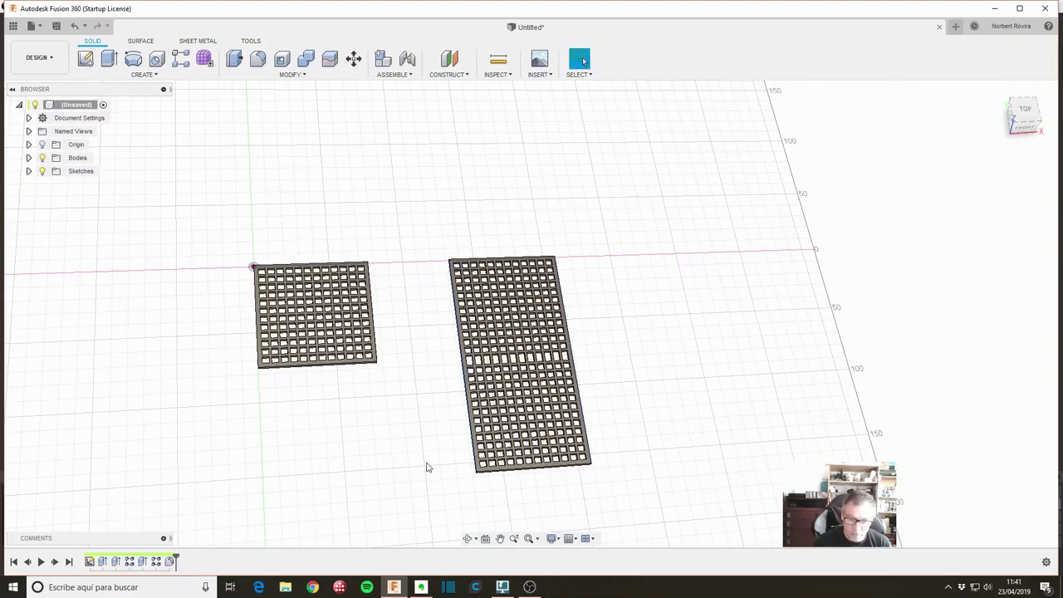
scroll(454, 452, up, 3)
scroll(446, 443, down, 2)
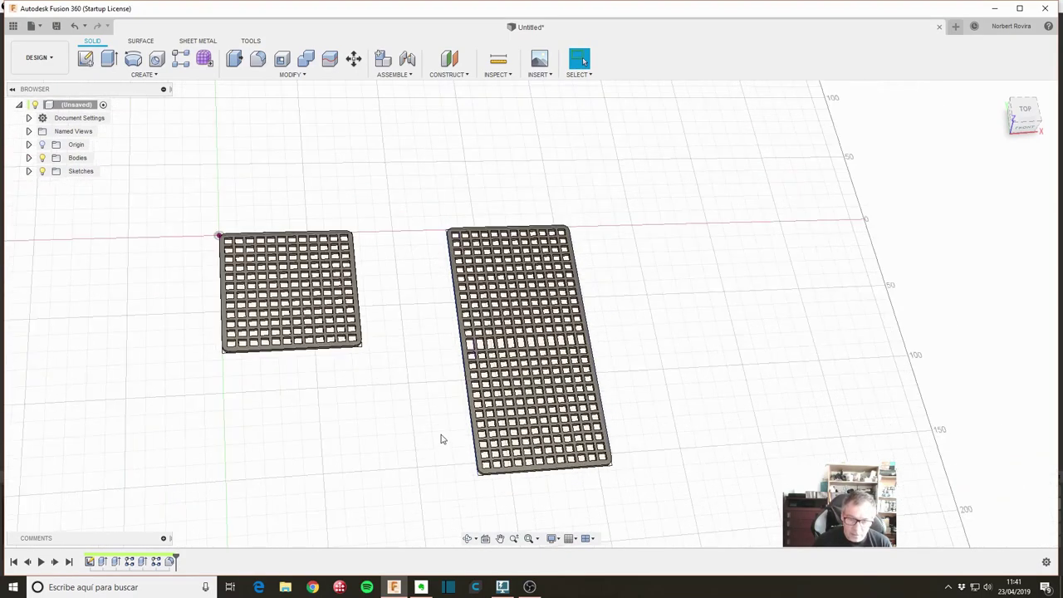
scroll(440, 435, up, 3)
scroll(440, 433, up, 2)
scroll(440, 433, down, 5)
mouse_move(429, 418)
shift+middle_down()
mouse_move(422, 408)
mouse_move(439, 387)
shift+middle_up()
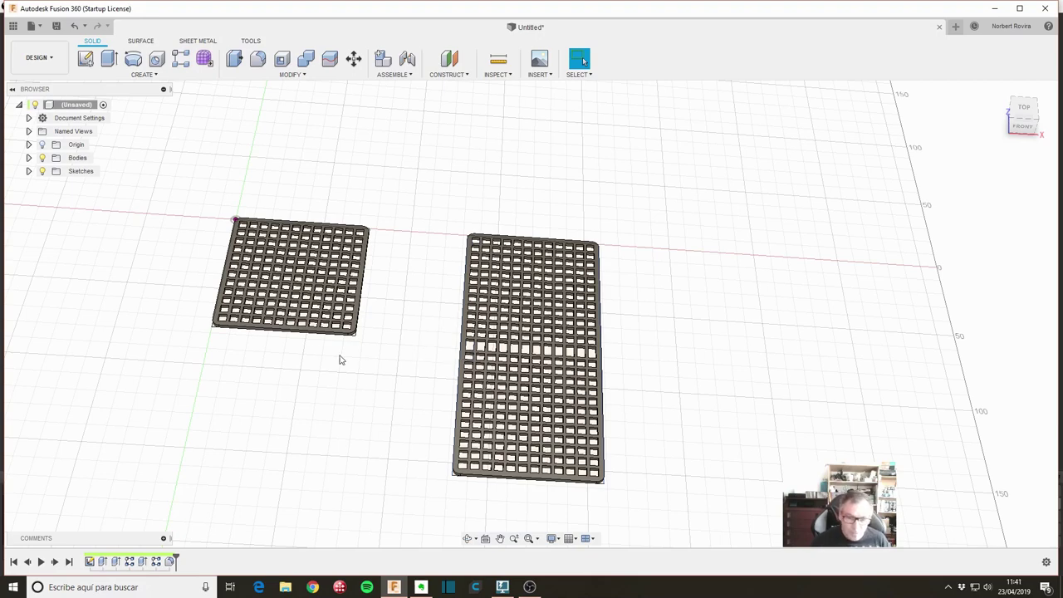
mouse_move(379, 377)
middle_down()
mouse_move(387, 387)
mouse_move(394, 368)
mouse_move(394, 386)
middle_up()
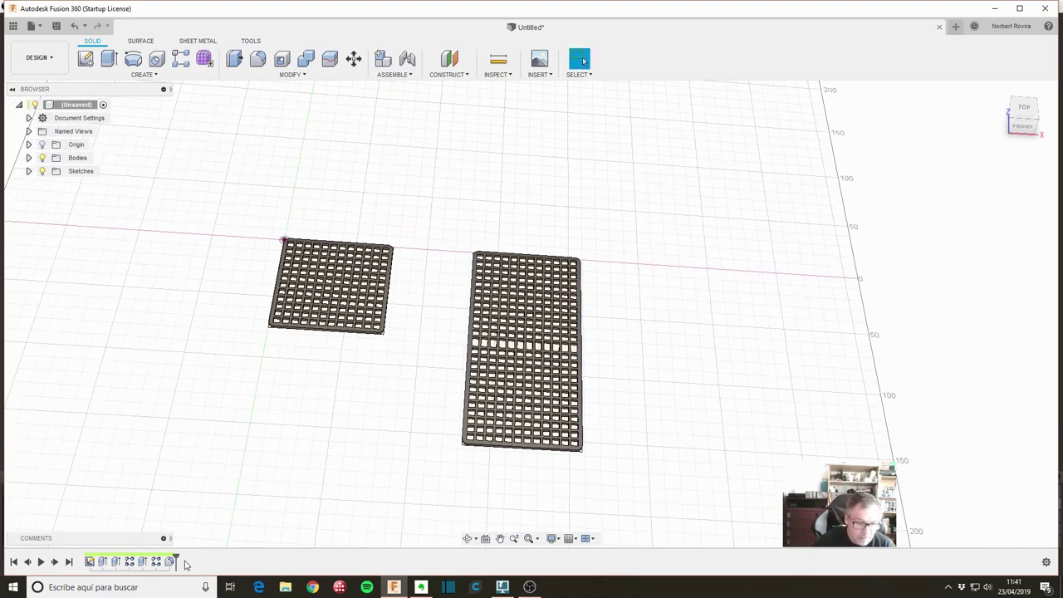